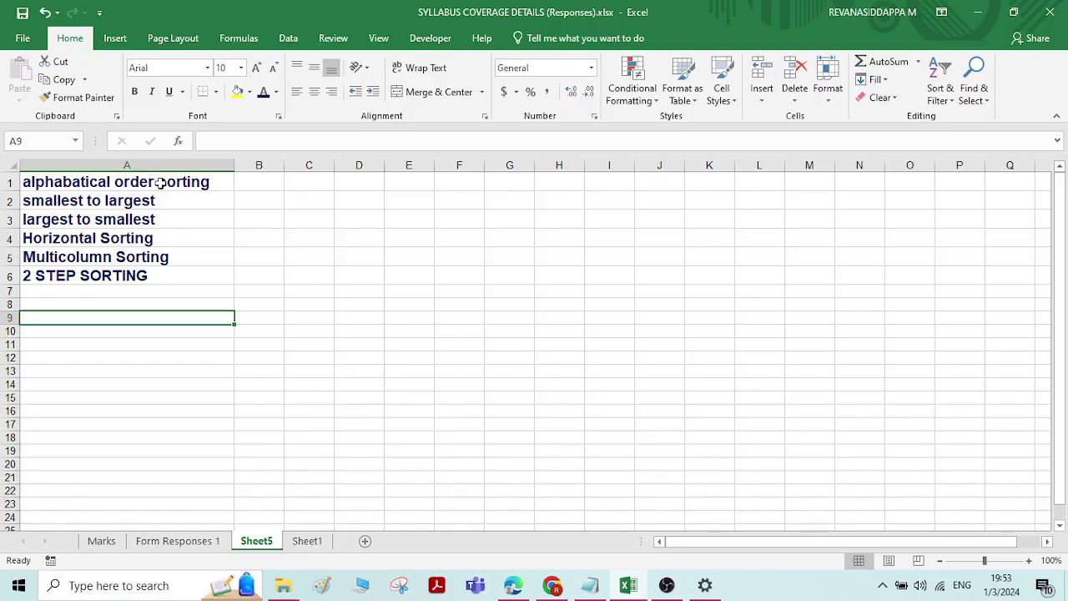
Copy the first 21 class teacher names, D2:D22, from the Form Responses 1 sheet
click(159, 182)
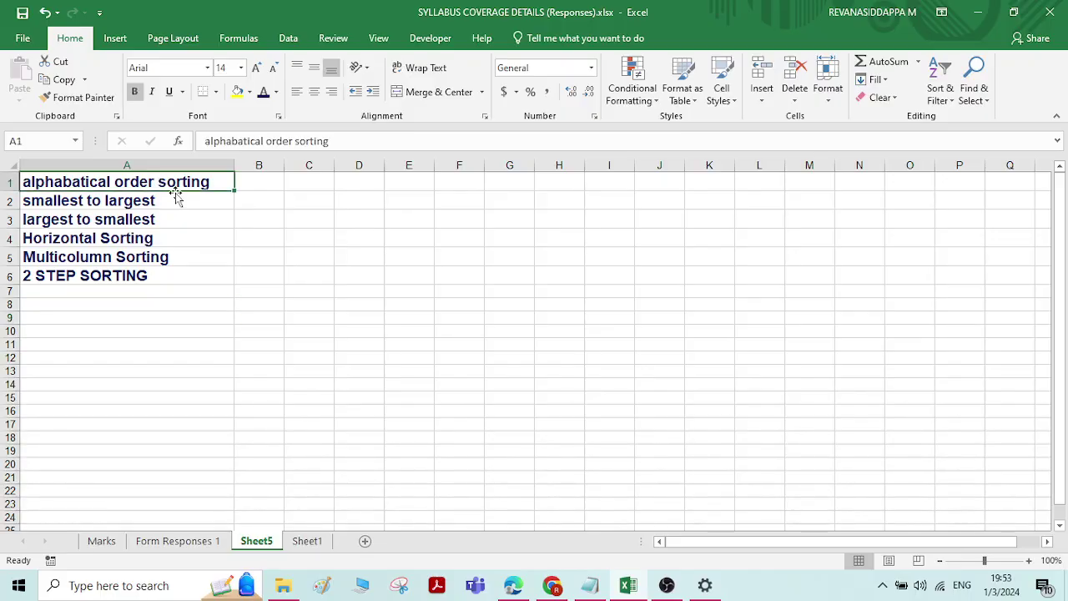
click(177, 540)
click(396, 297)
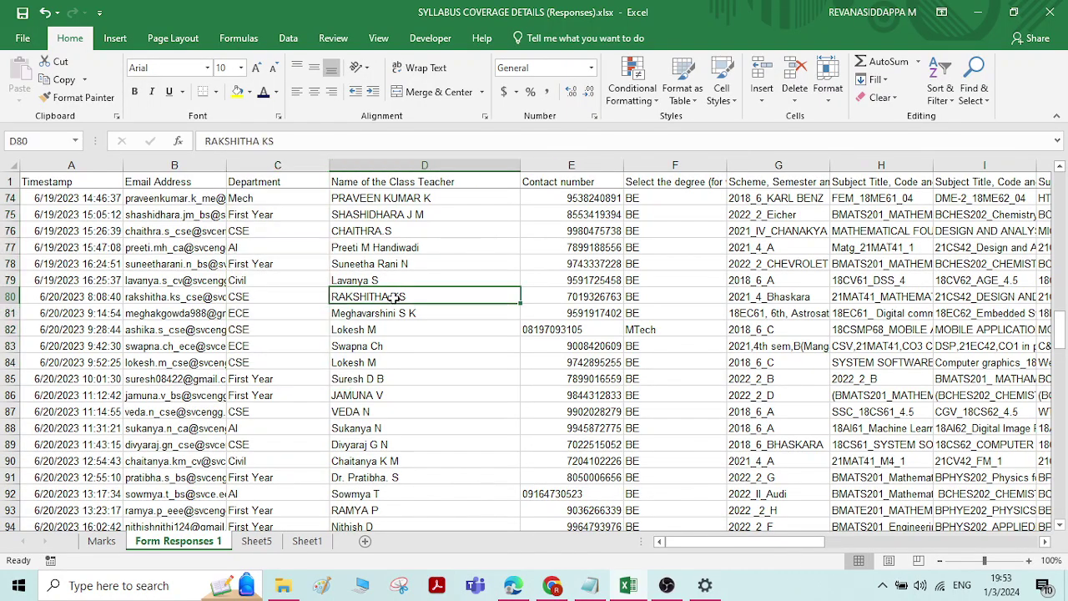
scroll(394, 292, up, 11)
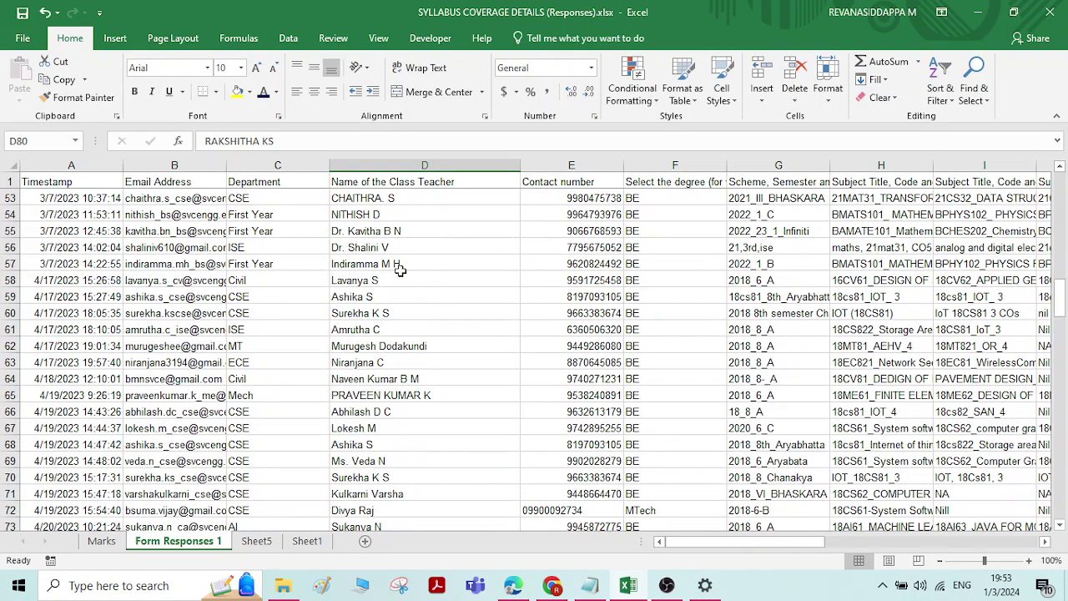
scroll(398, 272, up, 13)
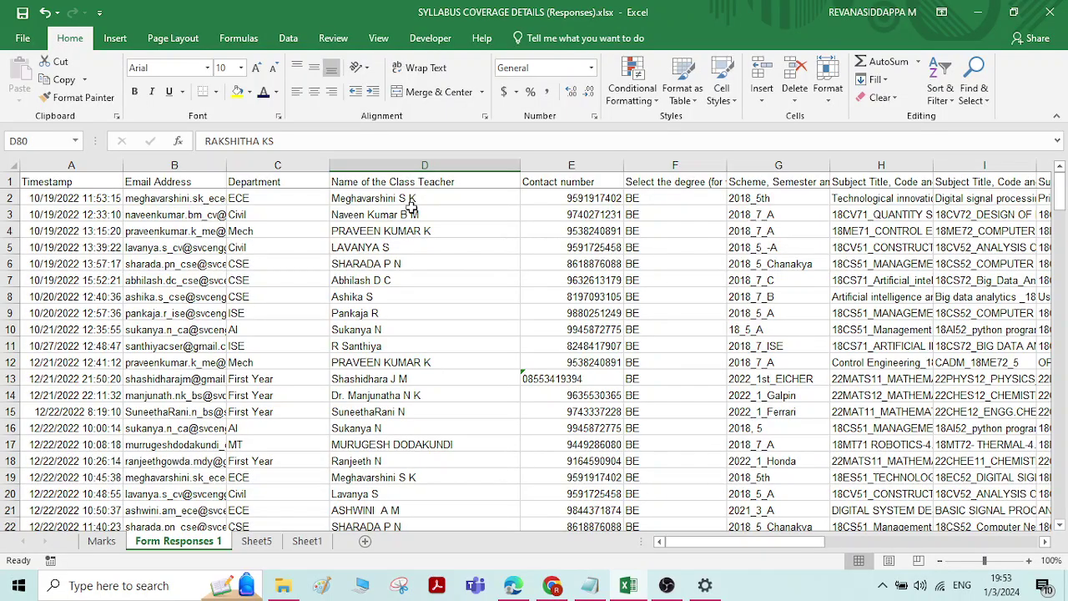
drag(411, 201, 390, 524)
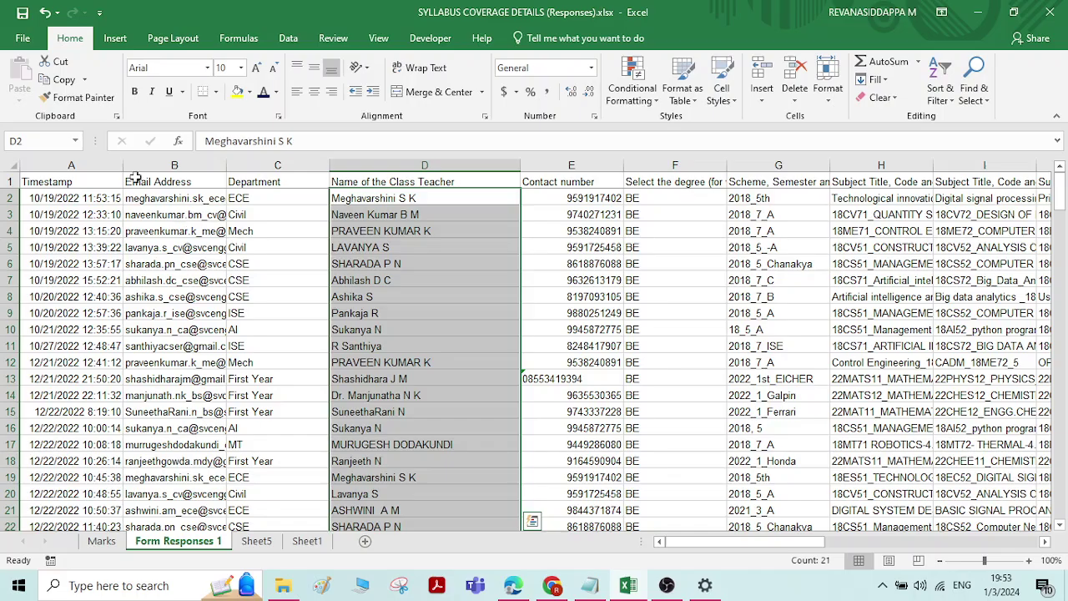
click(73, 81)
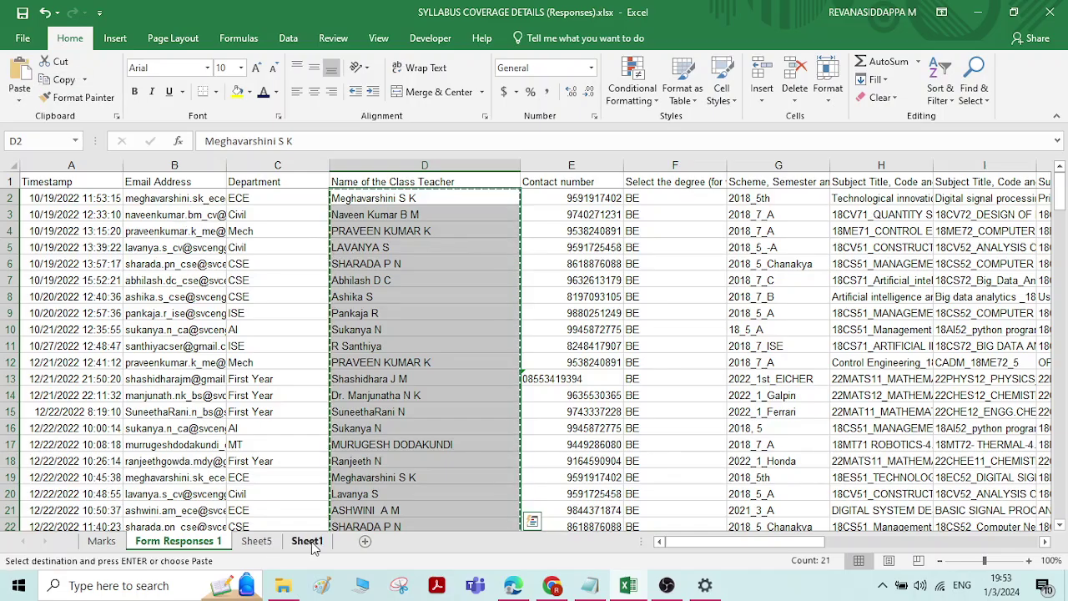
Paste the copied names into Sheet5 starting at cell C2 and auto-fit the width of column C
click(256, 542)
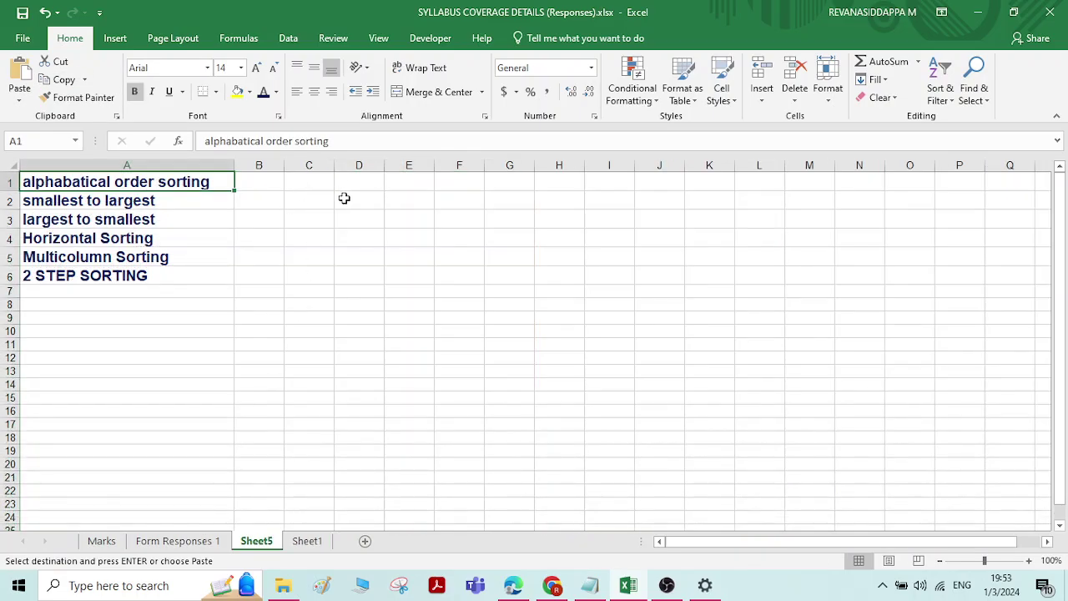
click(302, 201)
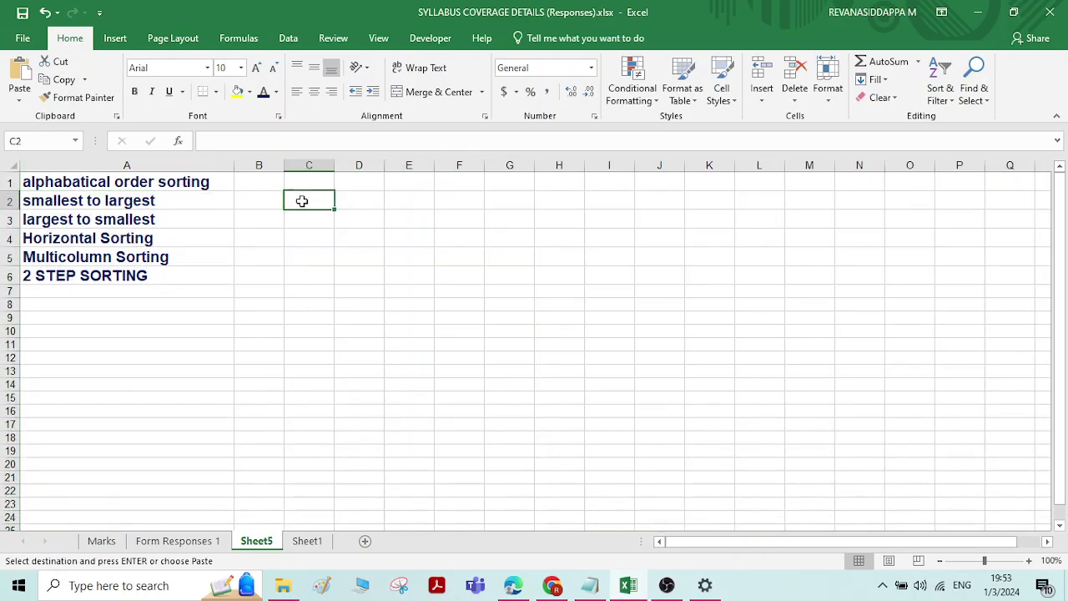
click(20, 75)
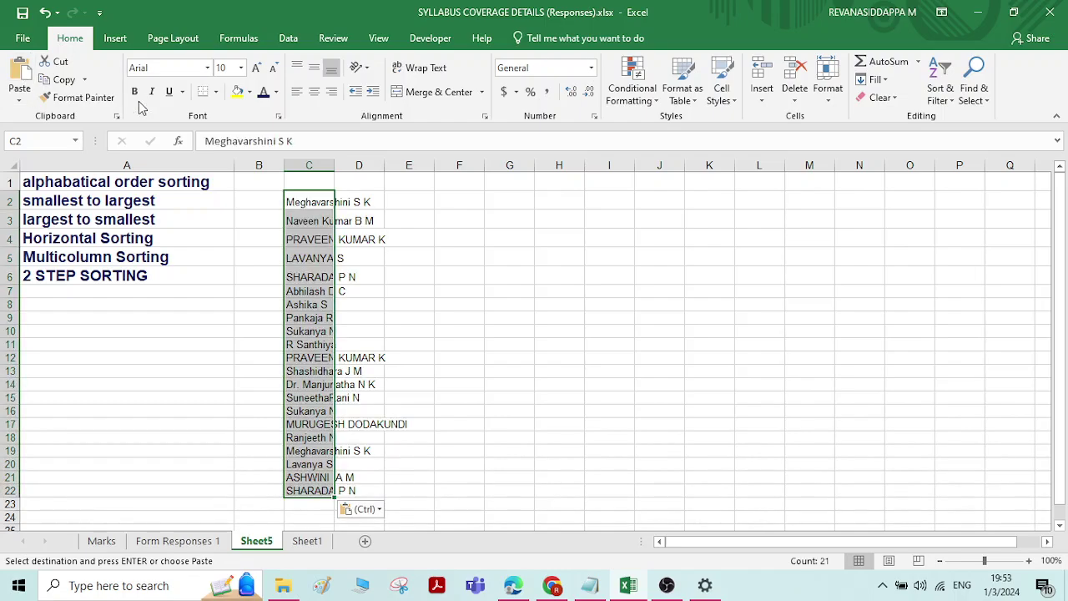
double_click(335, 165)
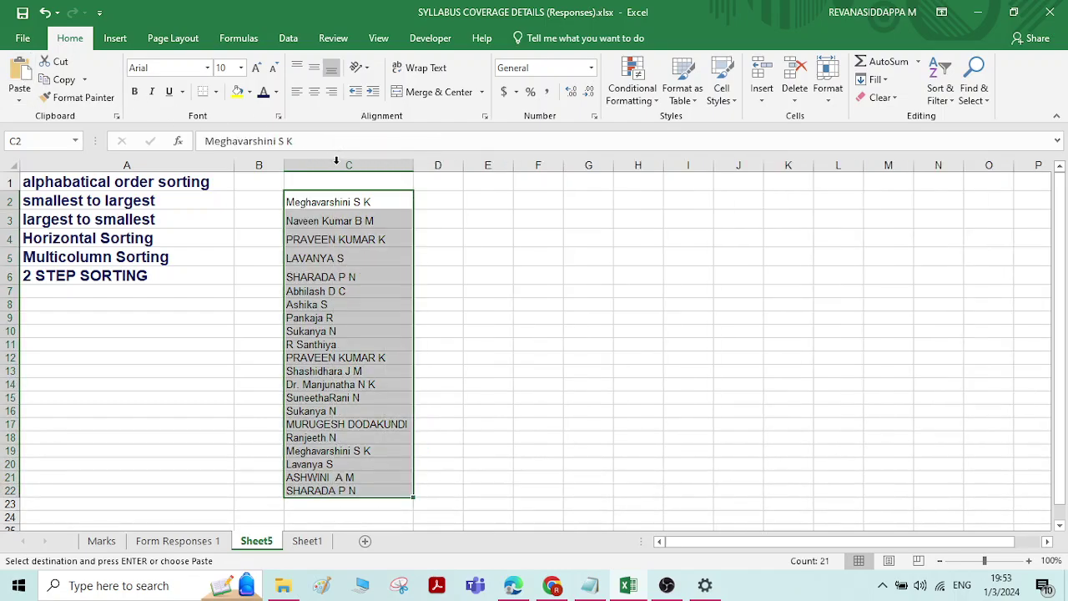
click(349, 281)
click(350, 328)
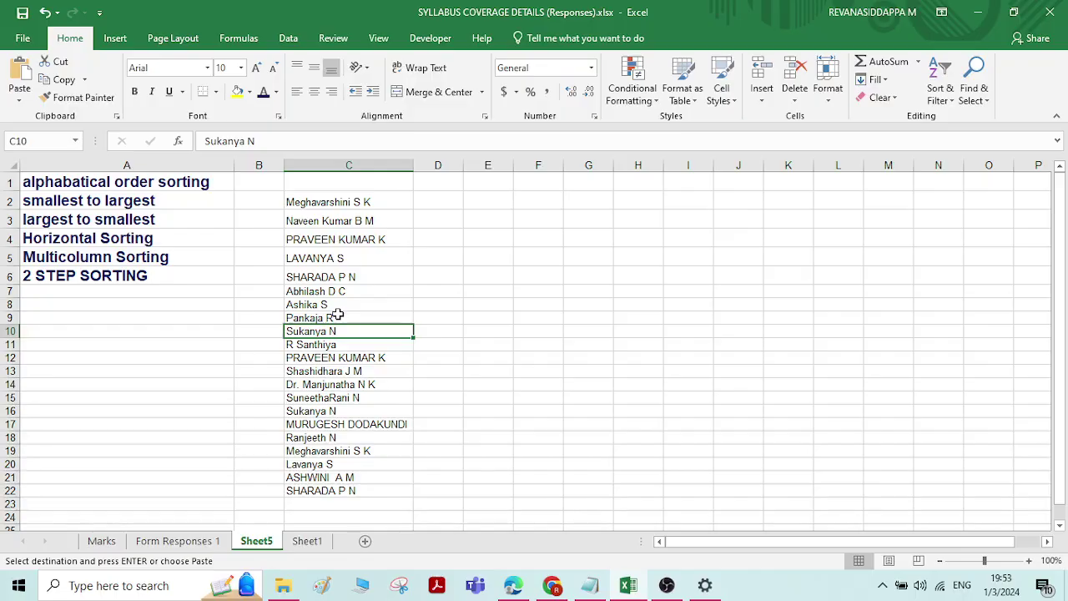
click(338, 317)
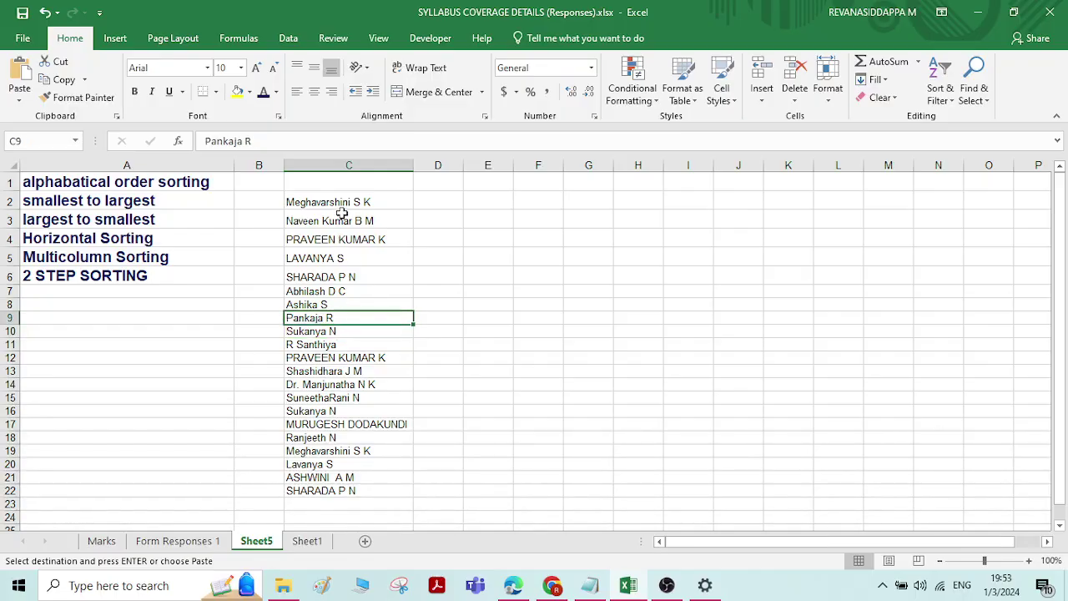
click(332, 331)
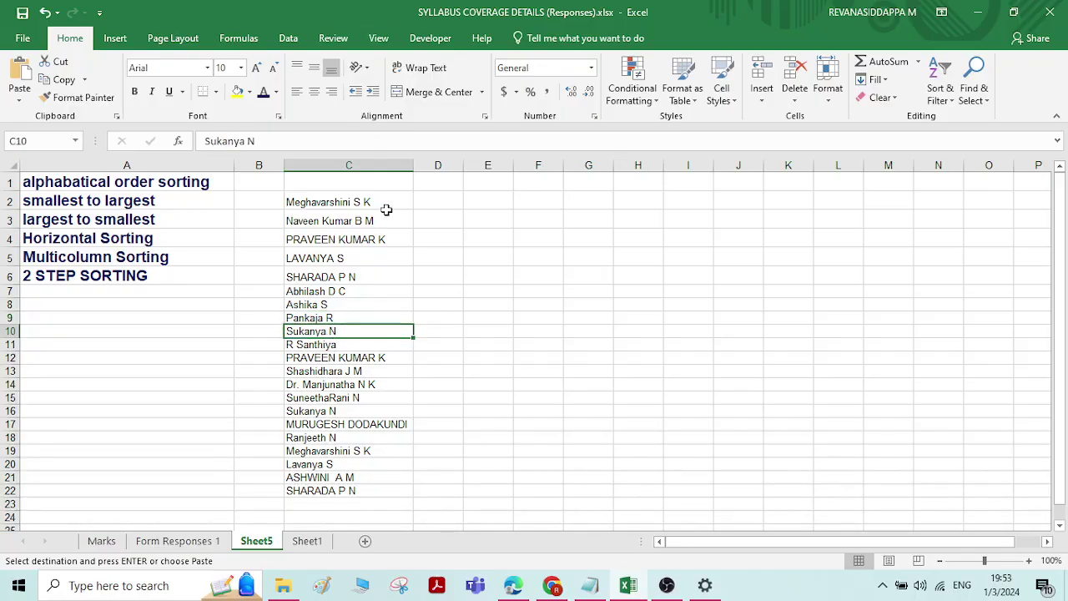
click(348, 293)
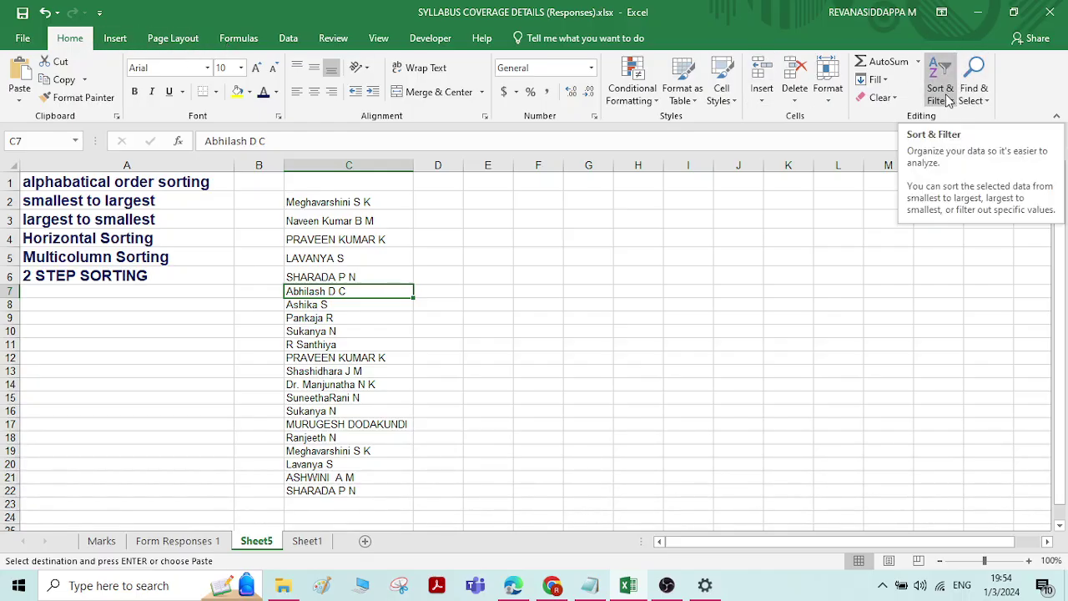
click(289, 40)
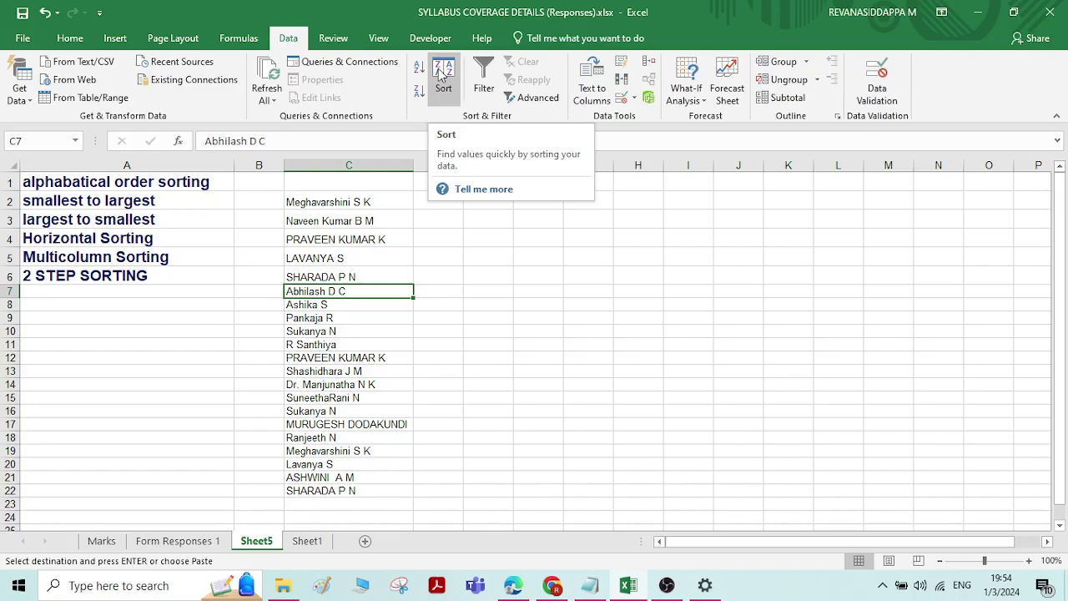
click(75, 40)
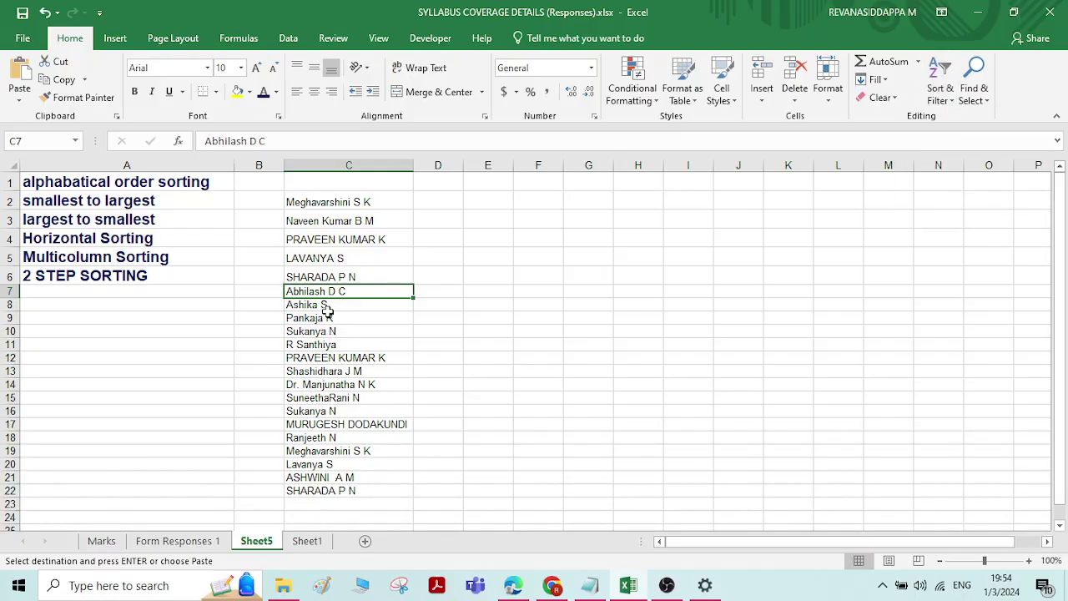
Sort the pasted names in column C alphabetically from A to Z
click(322, 426)
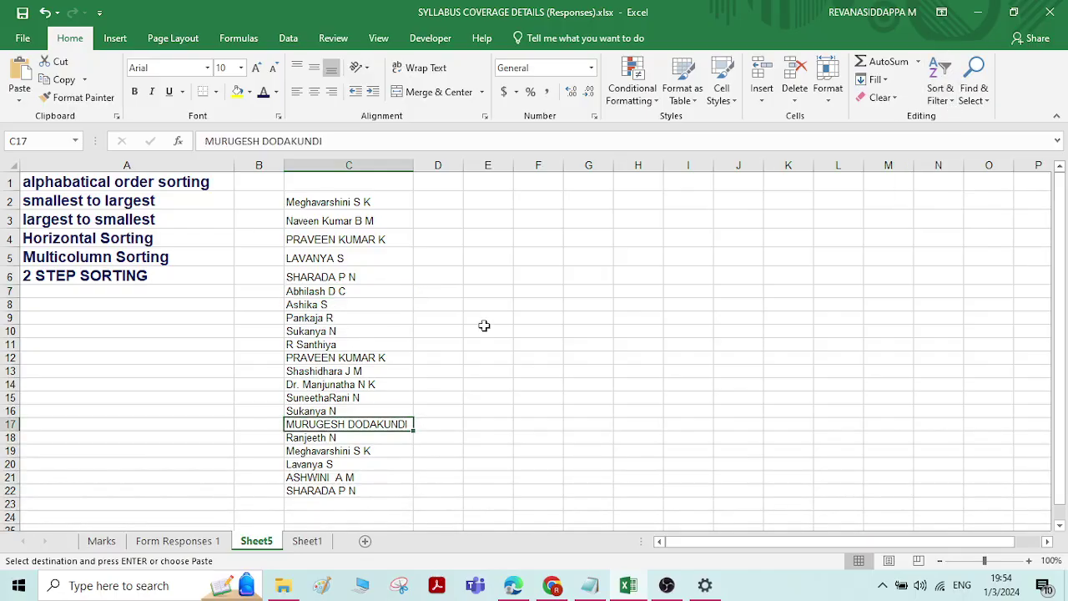
click(941, 87)
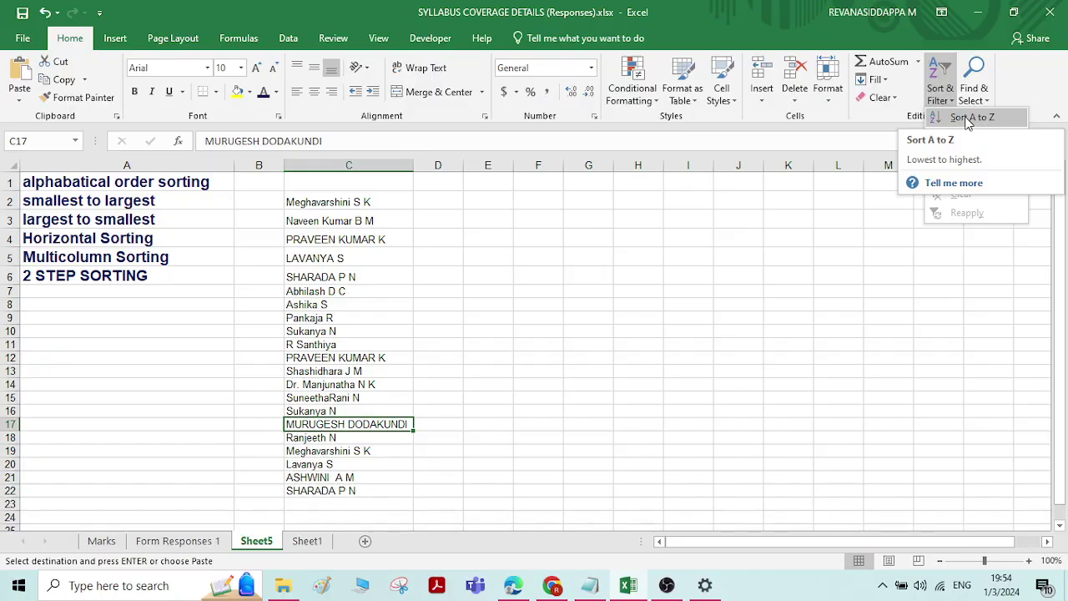
click(967, 120)
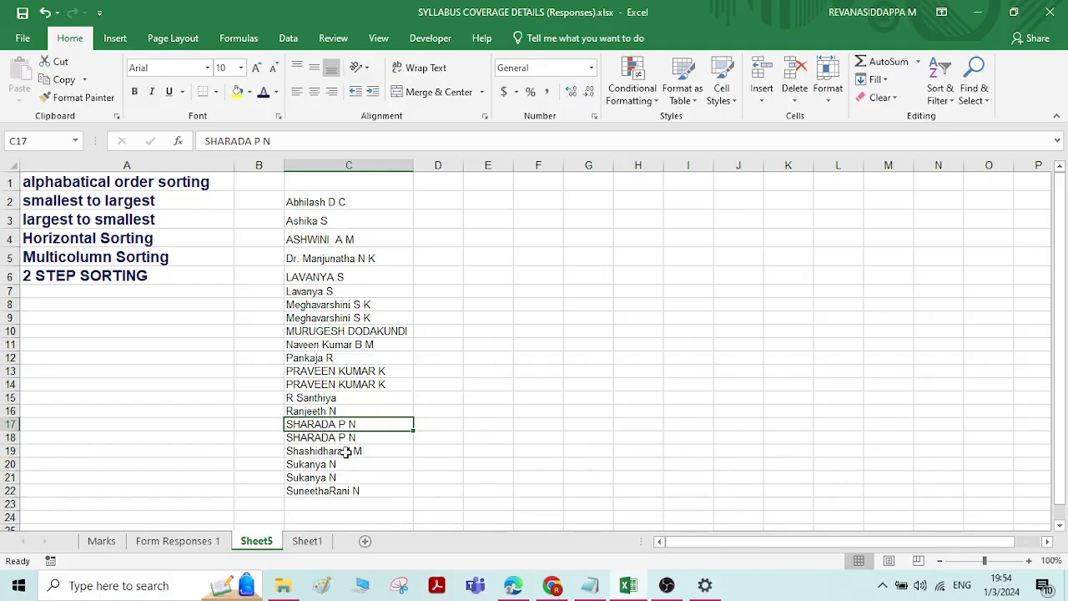
Sort the names in column C in reverse alphabetical order, Z to A
click(341, 316)
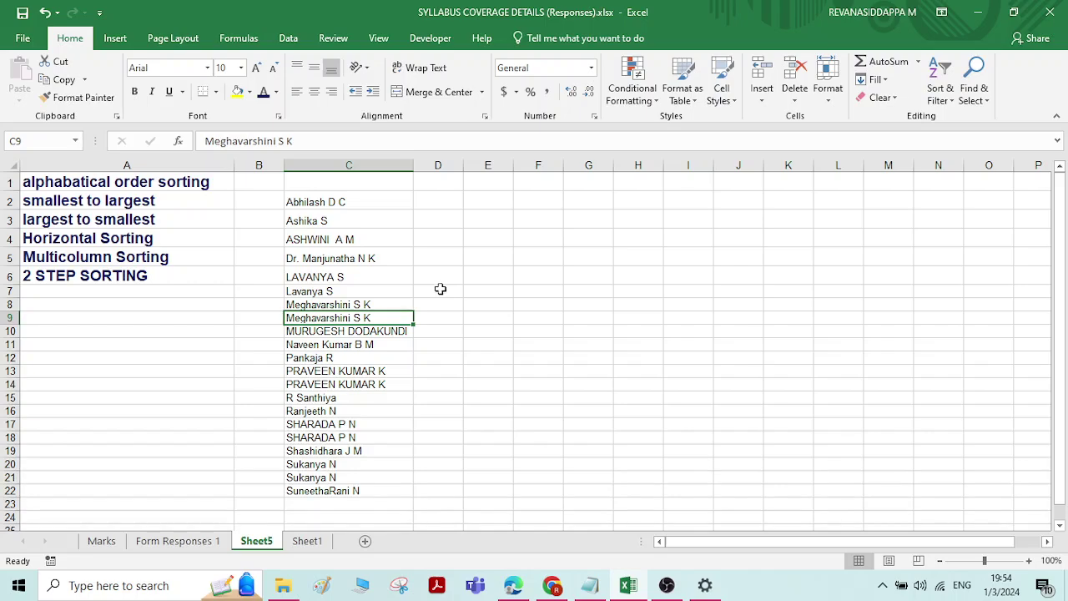
click(940, 88)
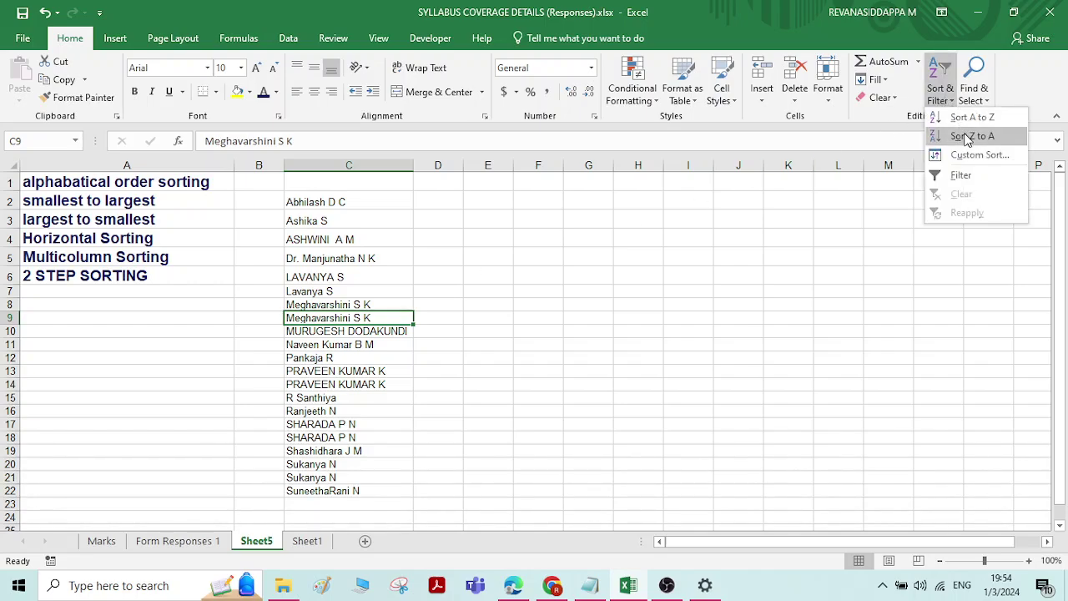
click(966, 138)
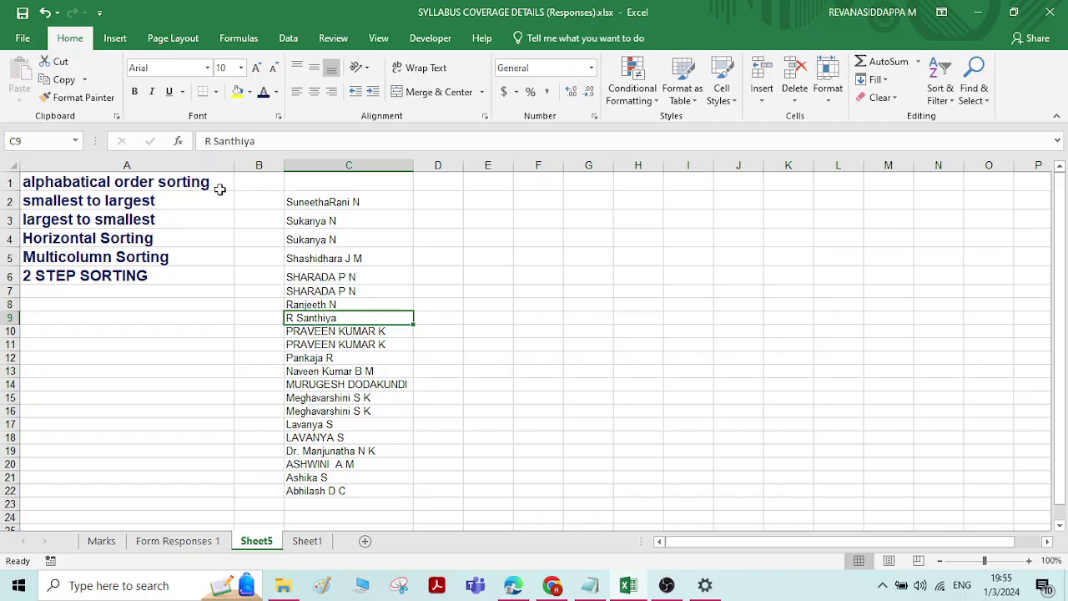
Change the font colour of the "alphabetical order sorting" topic in A1 to red
click(175, 181)
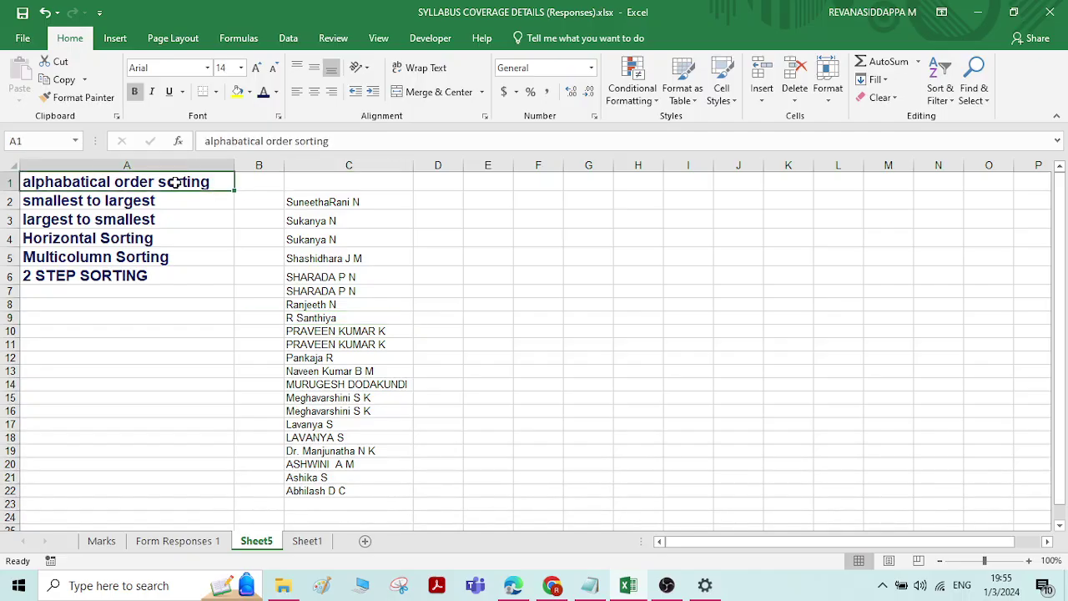
click(276, 91)
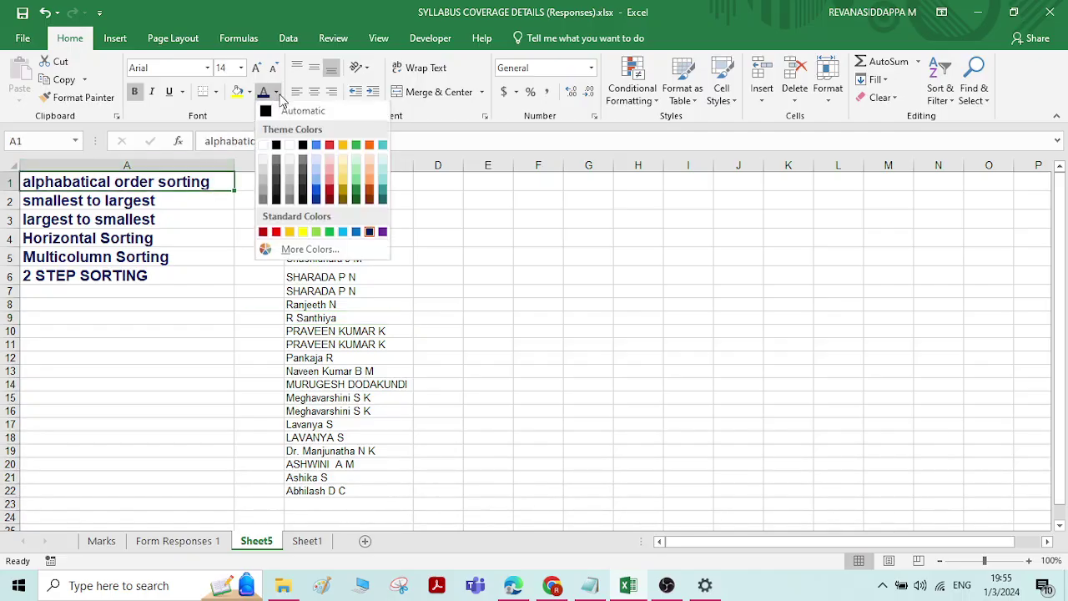
click(324, 150)
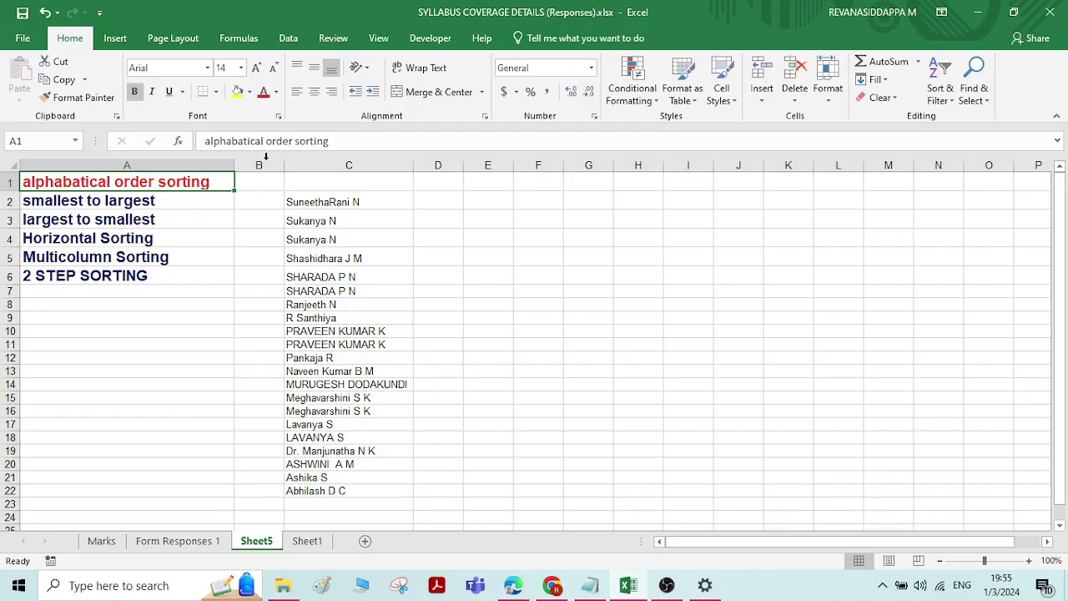
click(119, 200)
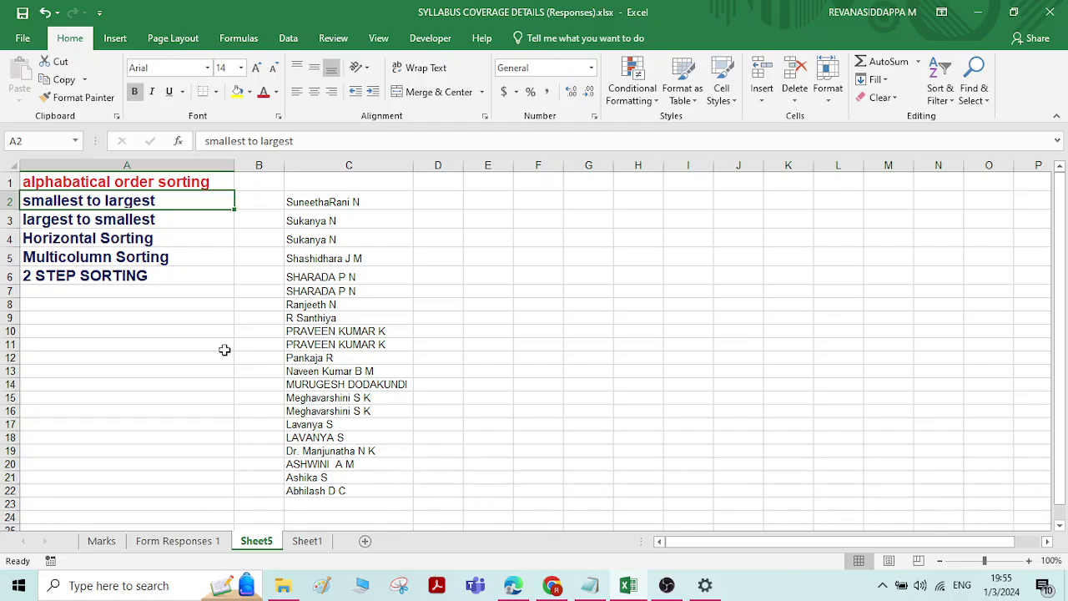
Copy the first 19 IA 1 marks, D3:D21, from the Marks sheet
click(104, 543)
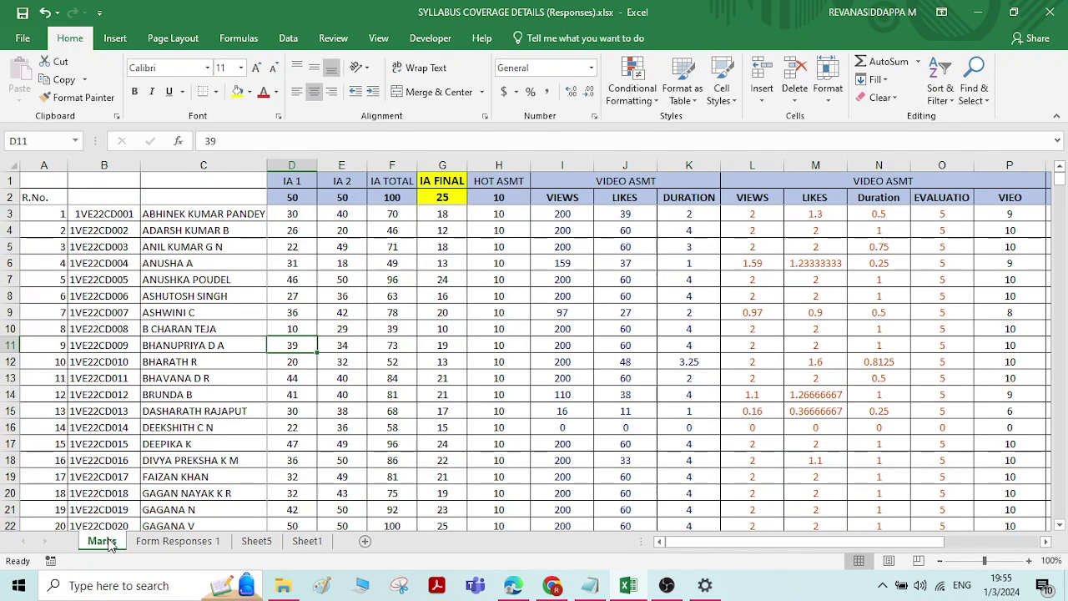
click(344, 297)
drag(303, 214, 292, 503)
click(65, 85)
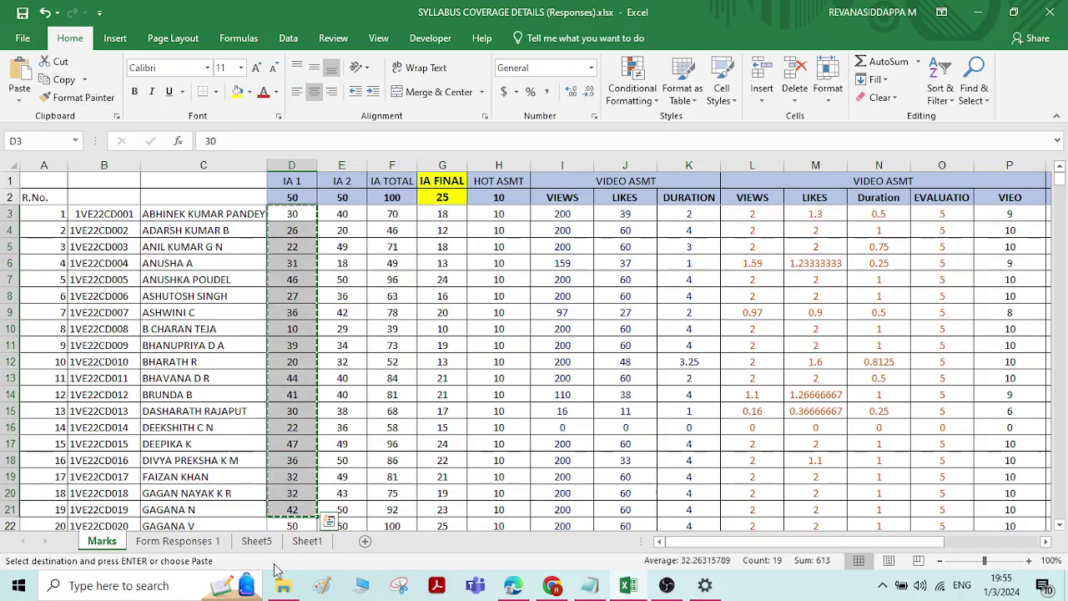
Paste the copied IA 1 marks into Sheet5 starting at cell E2
click(256, 541)
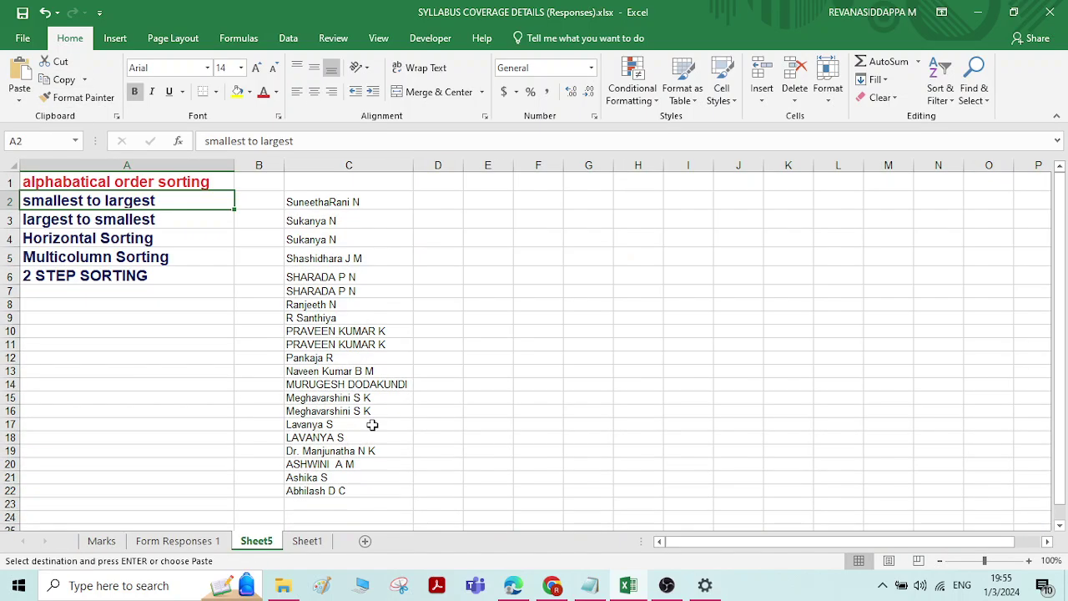
click(482, 202)
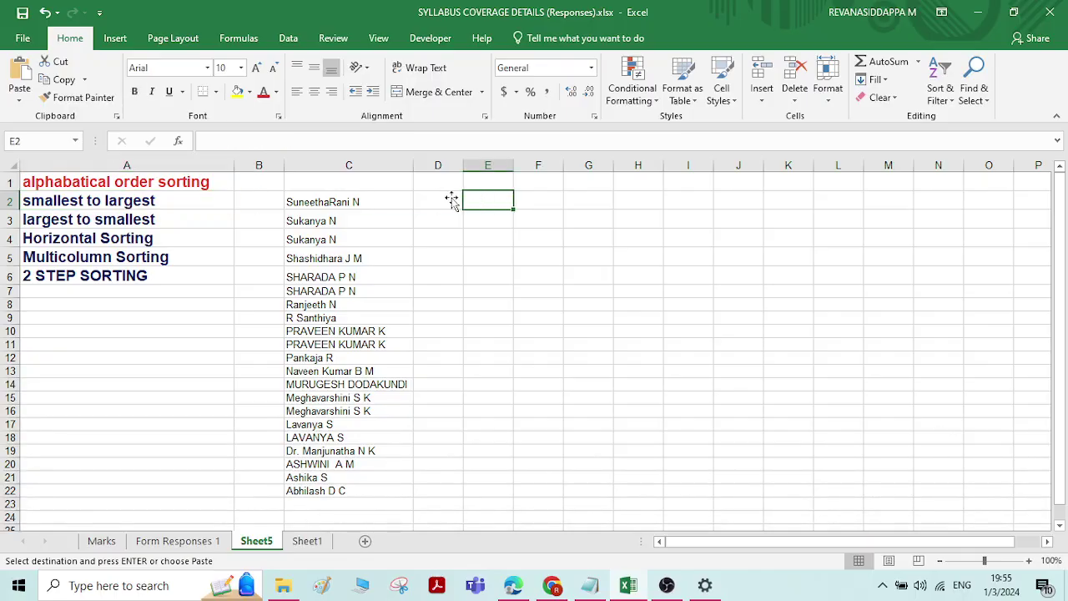
click(19, 77)
click(624, 287)
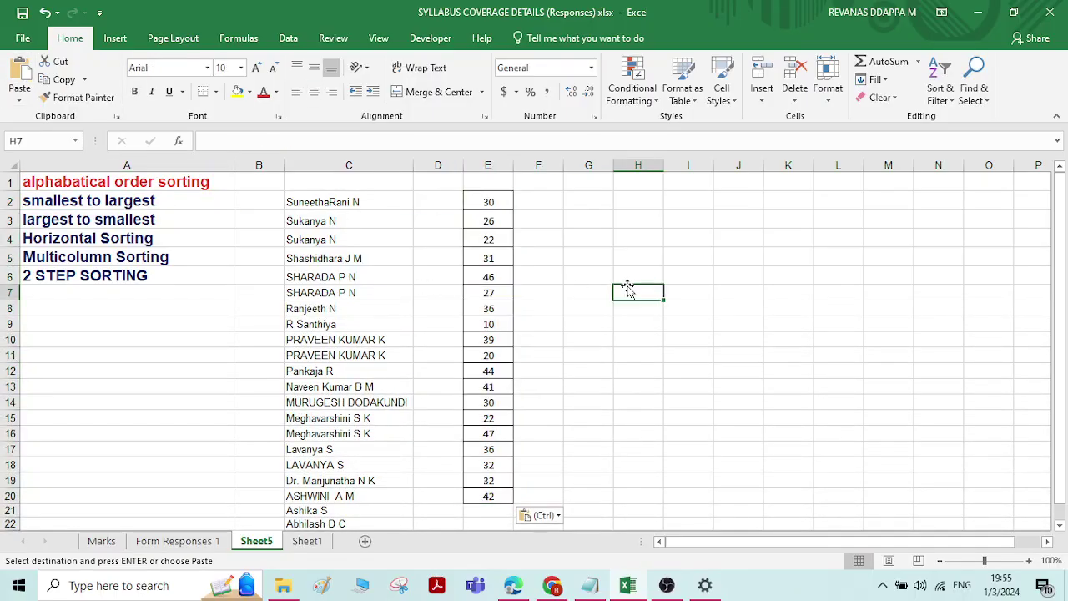
scroll(505, 312, down, 3)
scroll(489, 315, up, 3)
Sort the marks in column E from smallest to largest
click(491, 338)
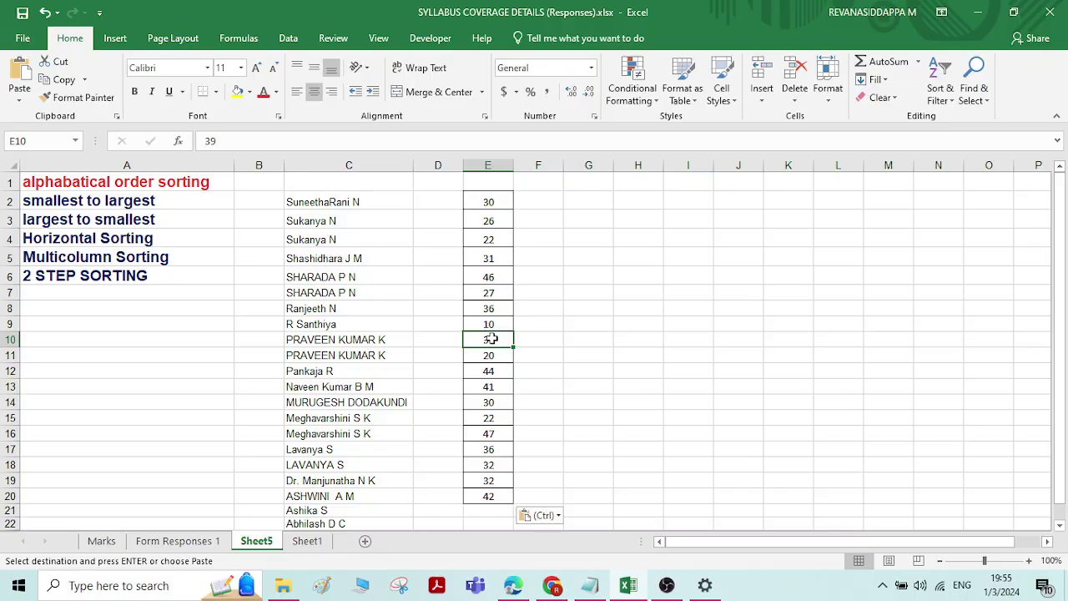
click(948, 100)
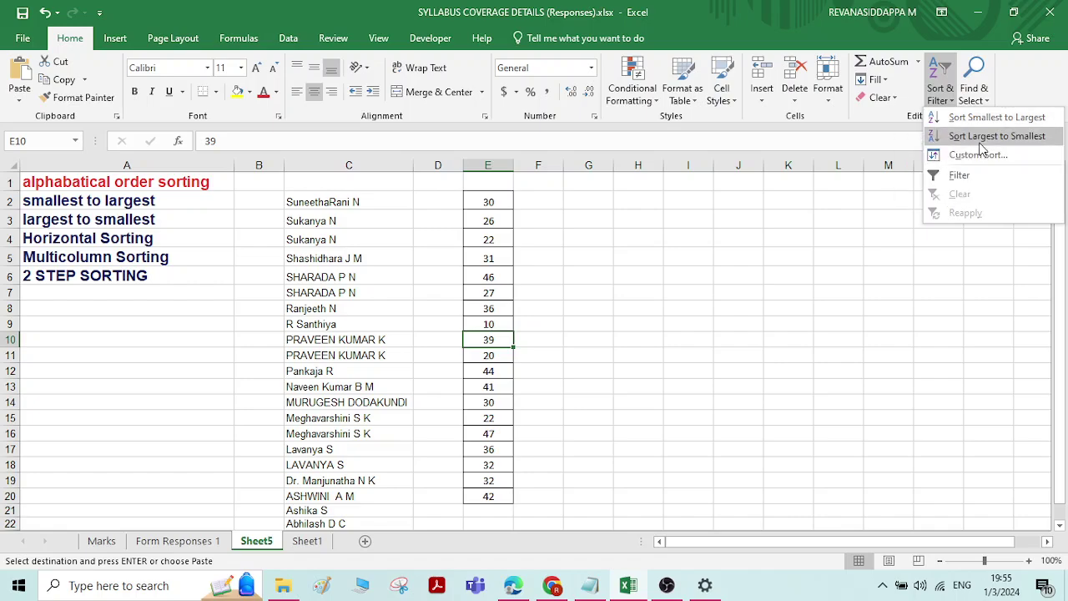
click(990, 120)
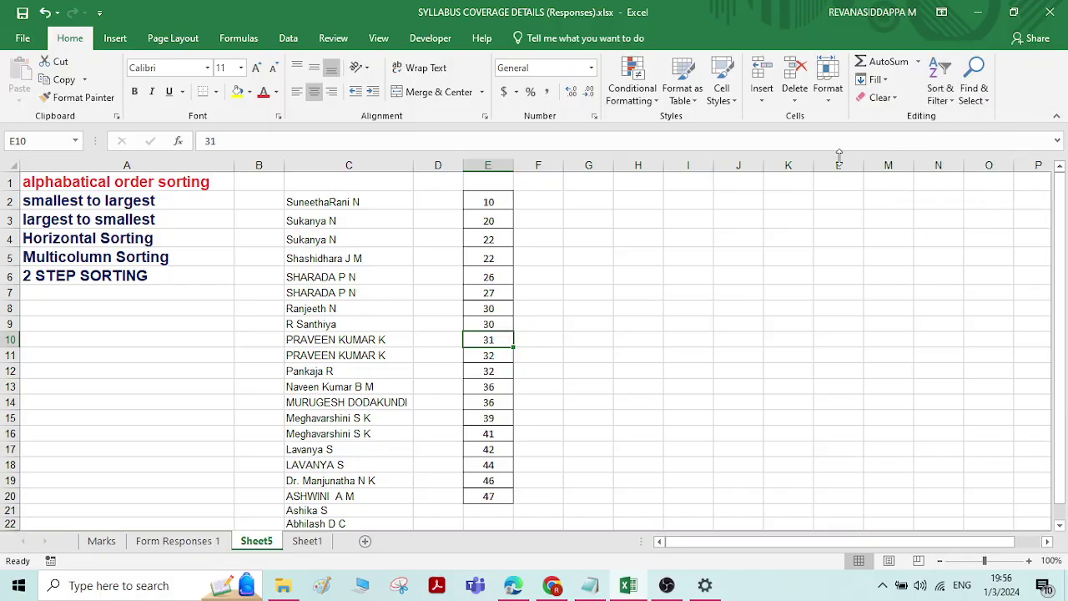
click(566, 297)
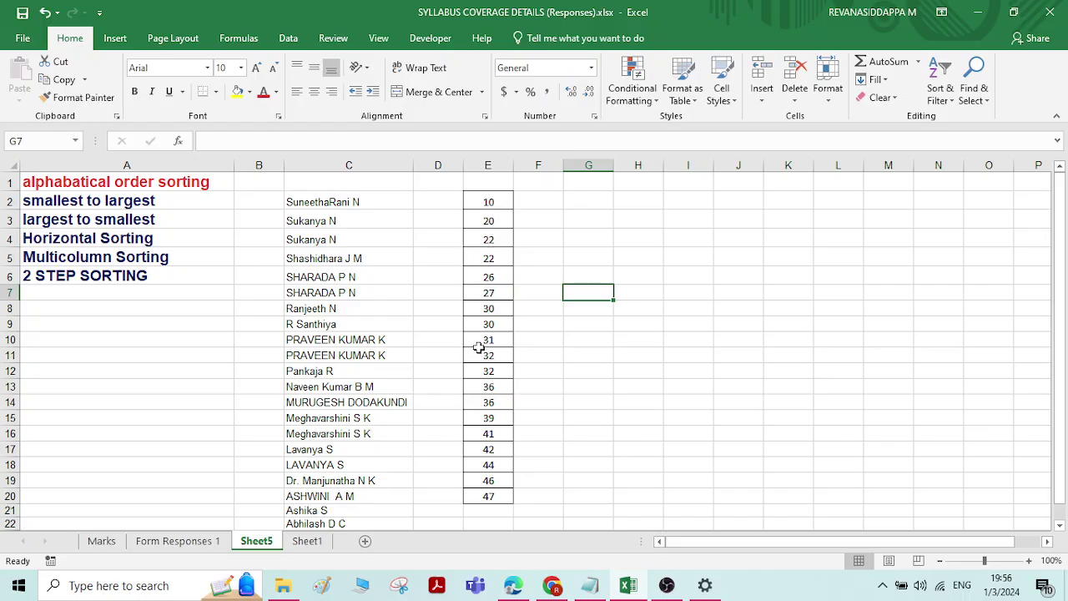
Sort the marks in column E of Sheet5 from largest to smallest and check the first and last values
click(490, 201)
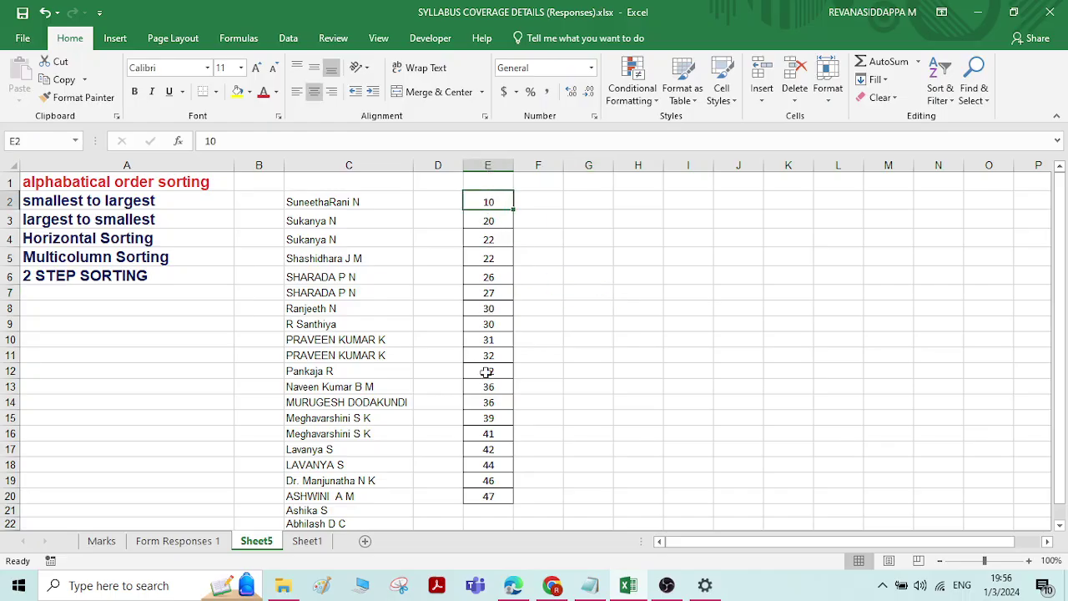
click(489, 496)
click(494, 260)
click(494, 307)
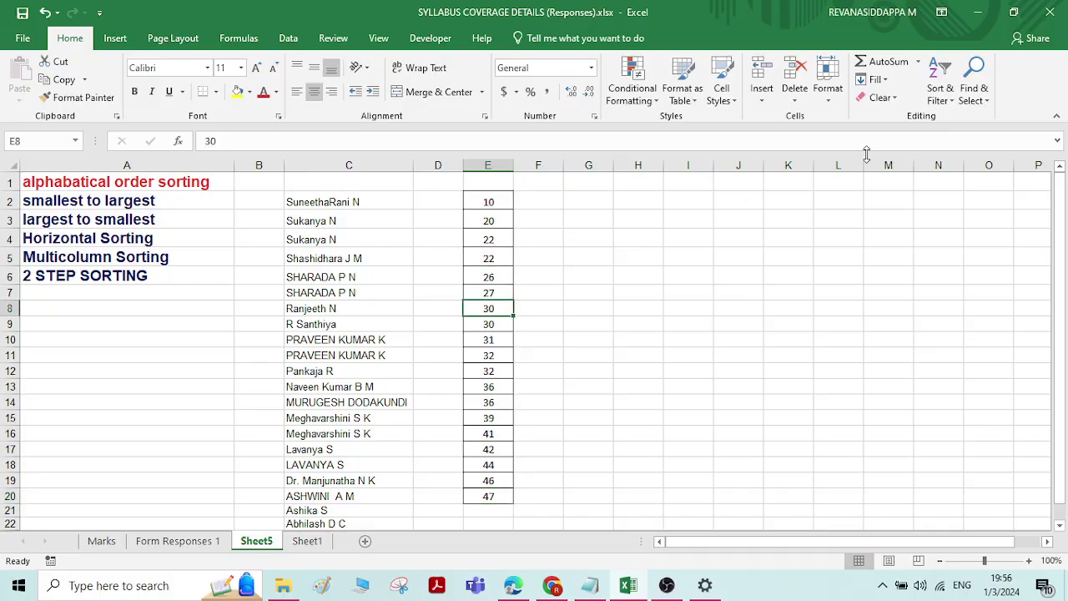
click(951, 96)
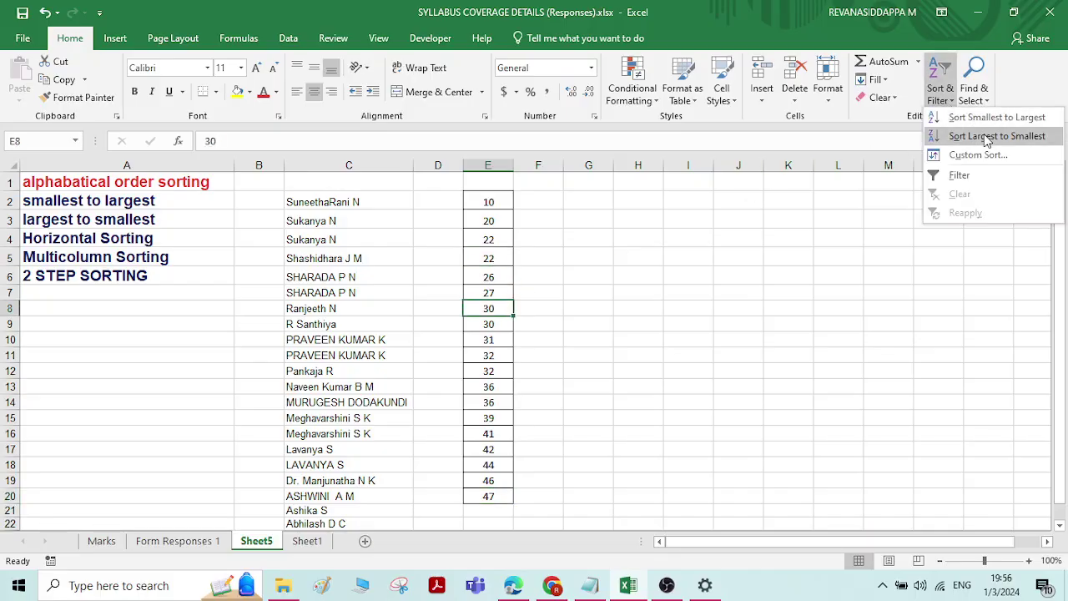
click(986, 135)
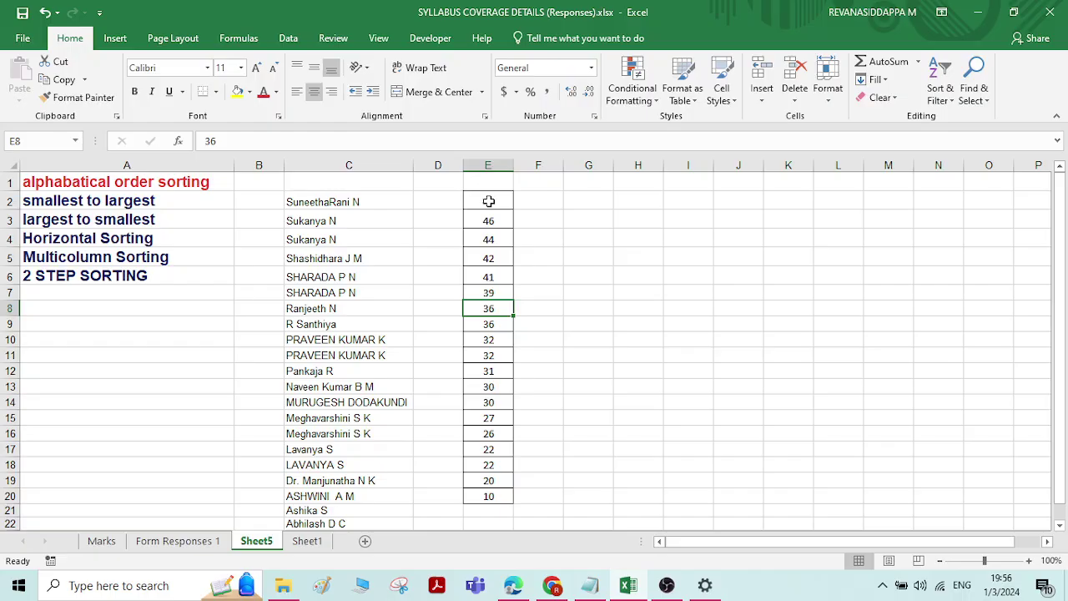
click(489, 201)
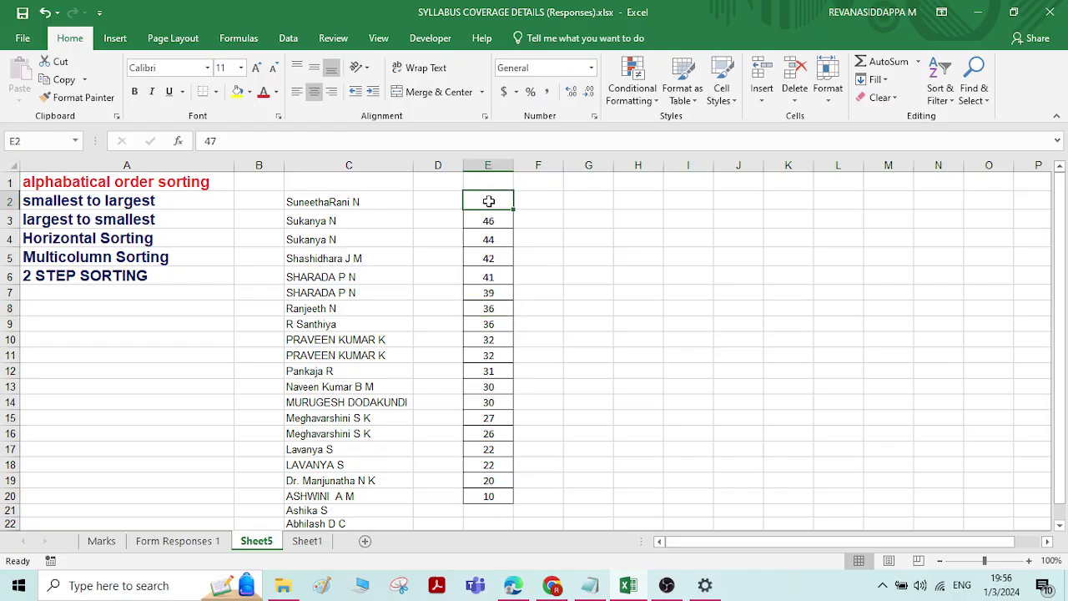
click(493, 495)
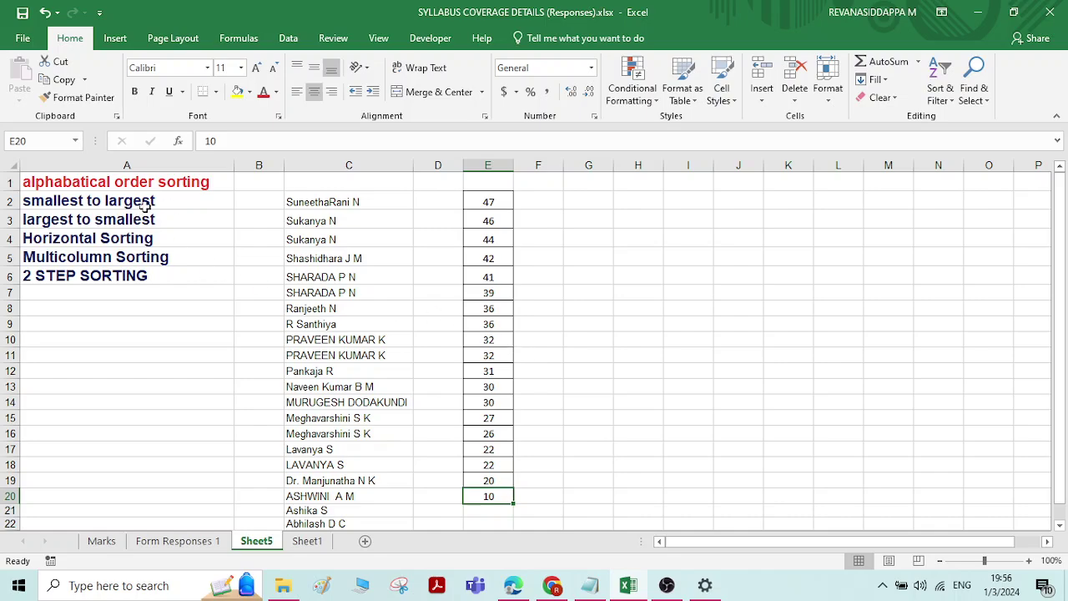
Change the font colour of the "smallest to largest" and "largest to smallest" topics in A2:A3 to red
drag(147, 201, 145, 213)
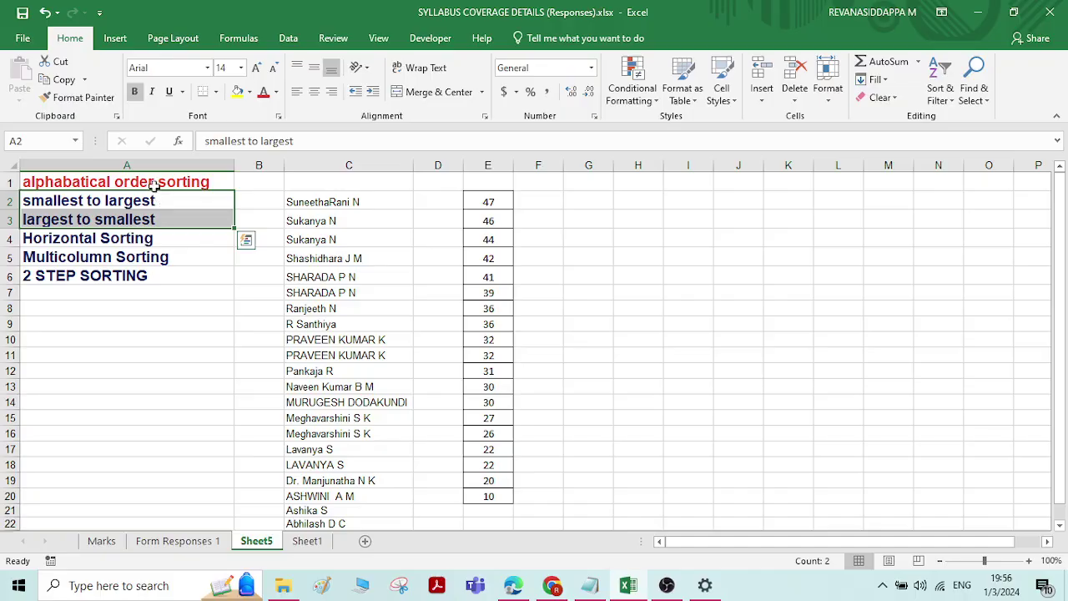
click(264, 94)
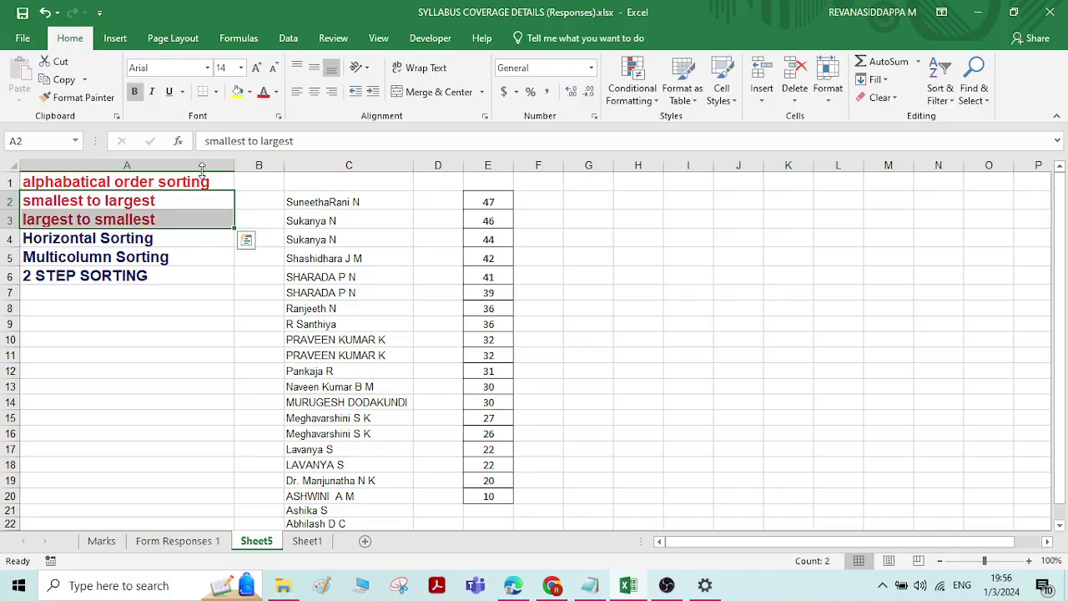
click(142, 239)
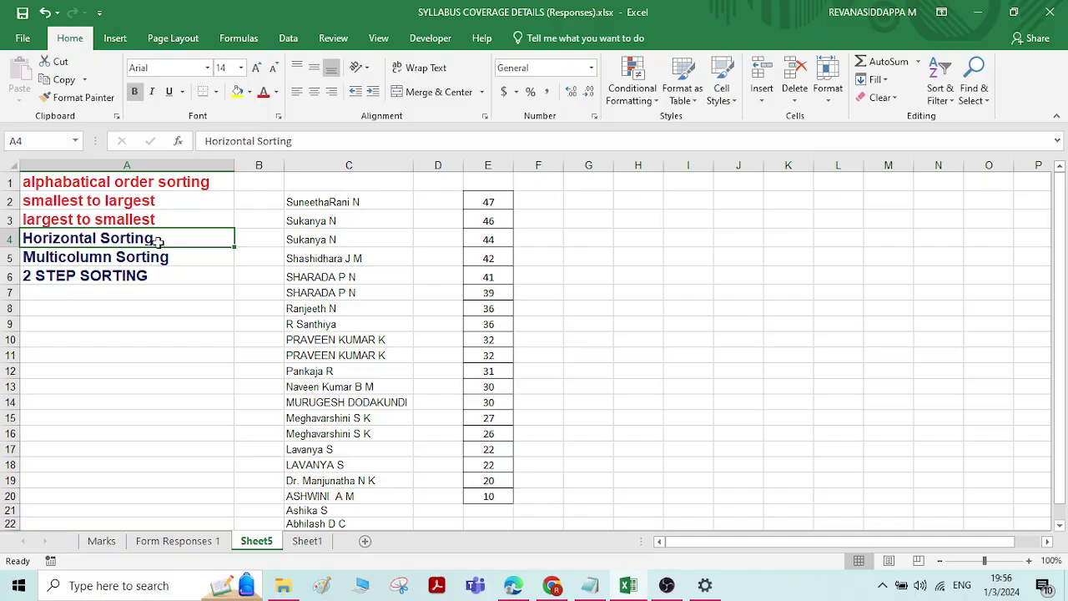
Copy the row of values D8:O8 from the Marks sheet
click(102, 540)
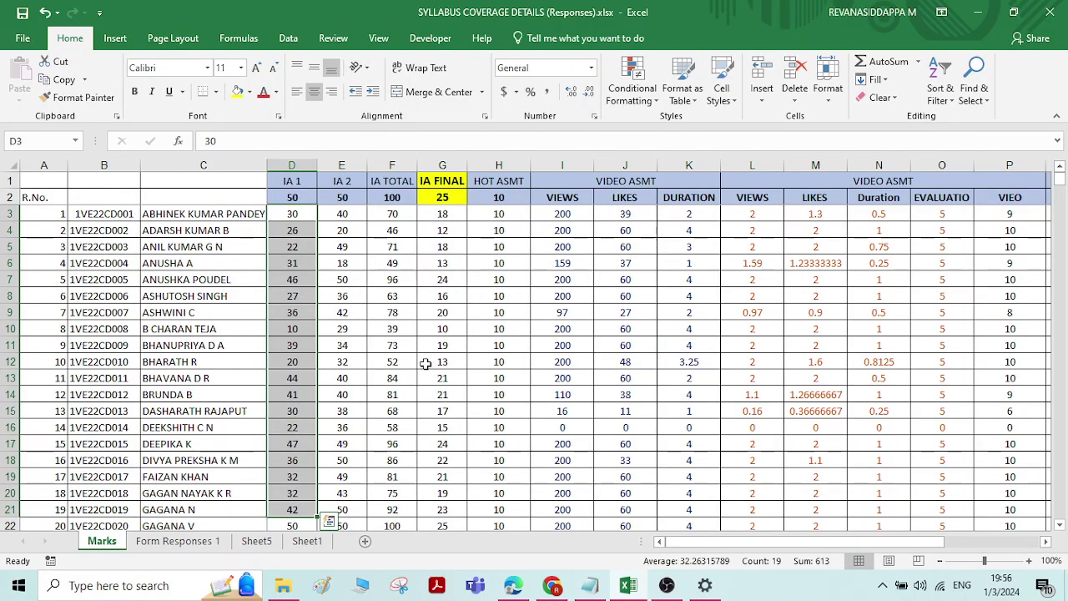
click(284, 265)
key(shift+Right)
key(shift+Right)
key(shift+Right)
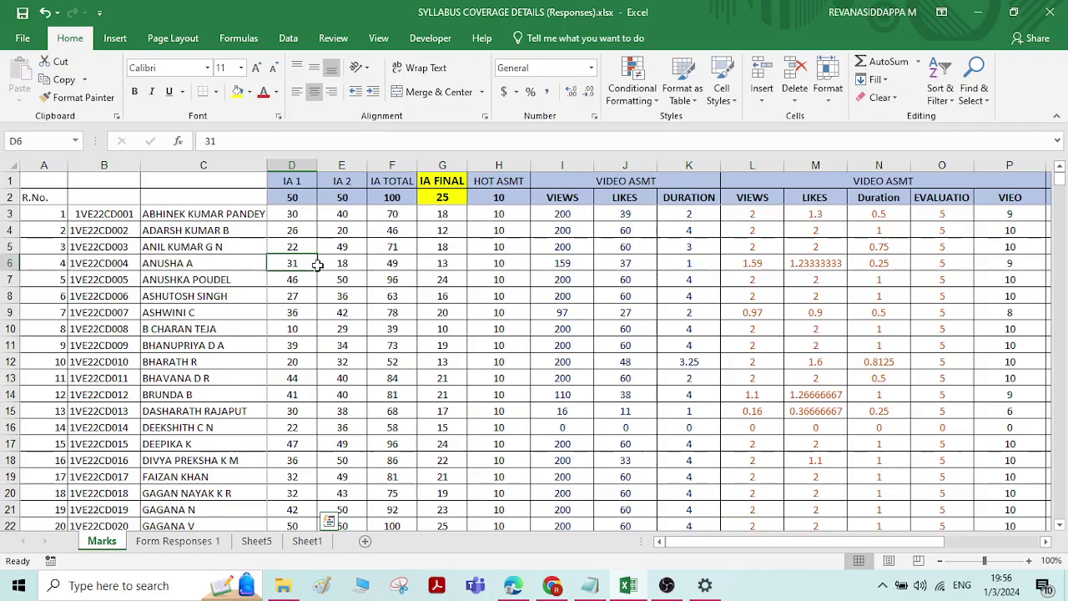
drag(291, 297, 917, 296)
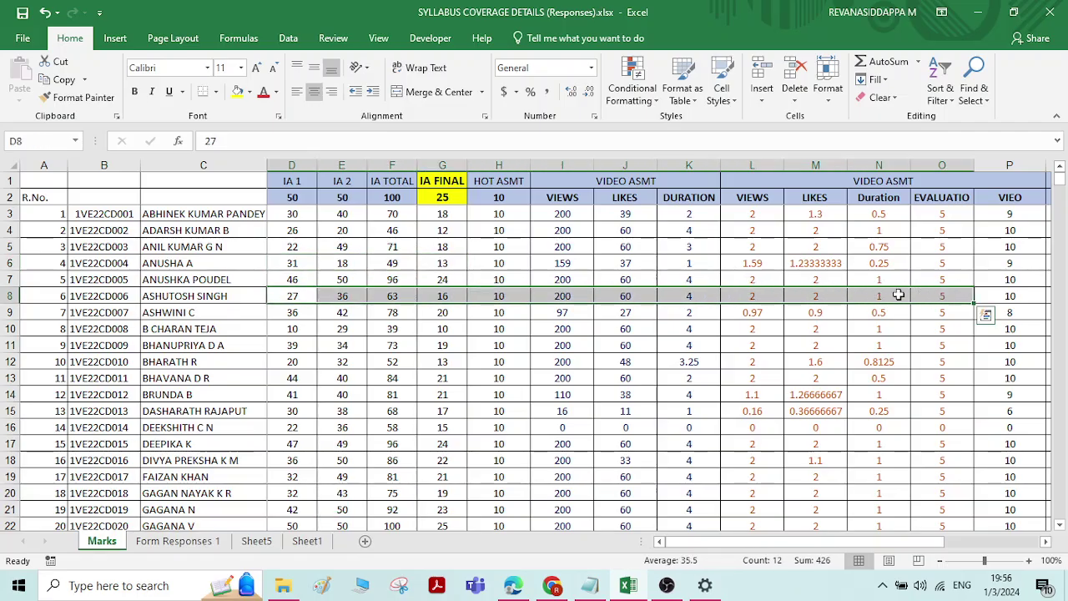
click(70, 86)
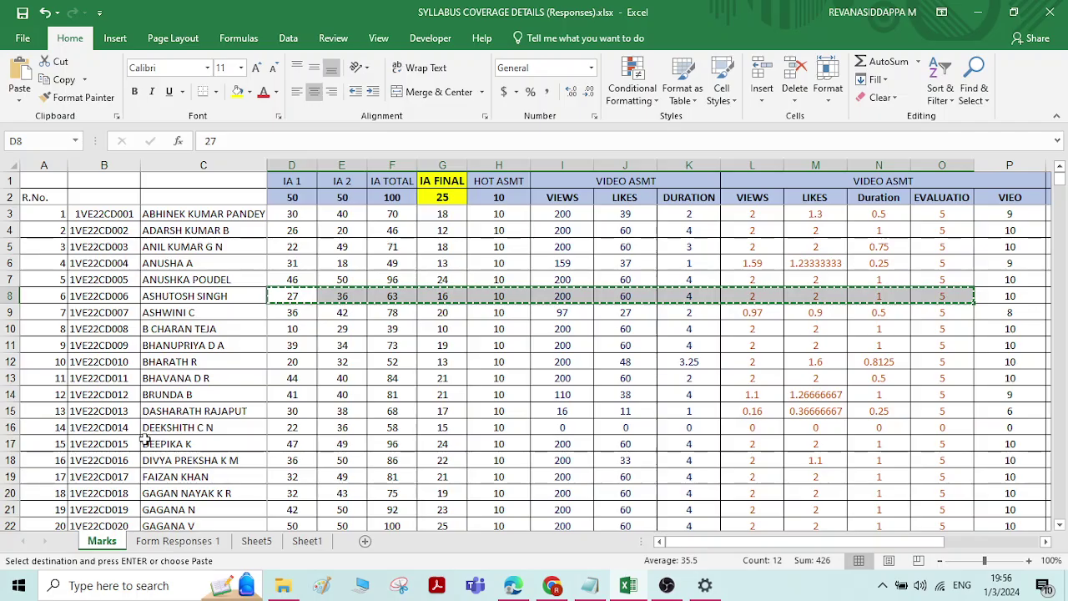
Paste the copied row of values into Sheet5 starting at cell G2
click(256, 541)
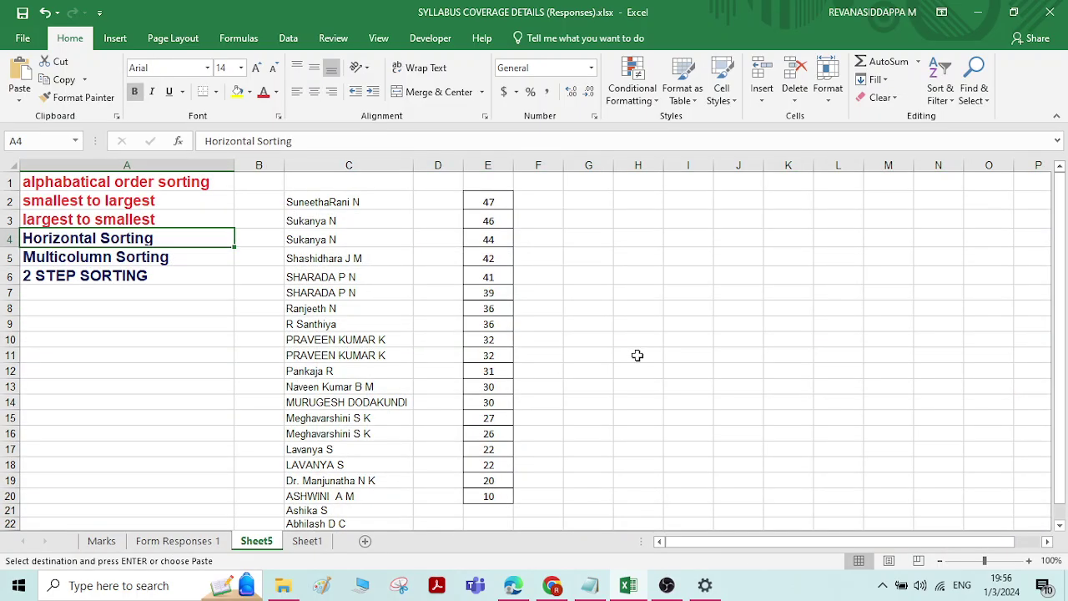
click(544, 198)
click(587, 195)
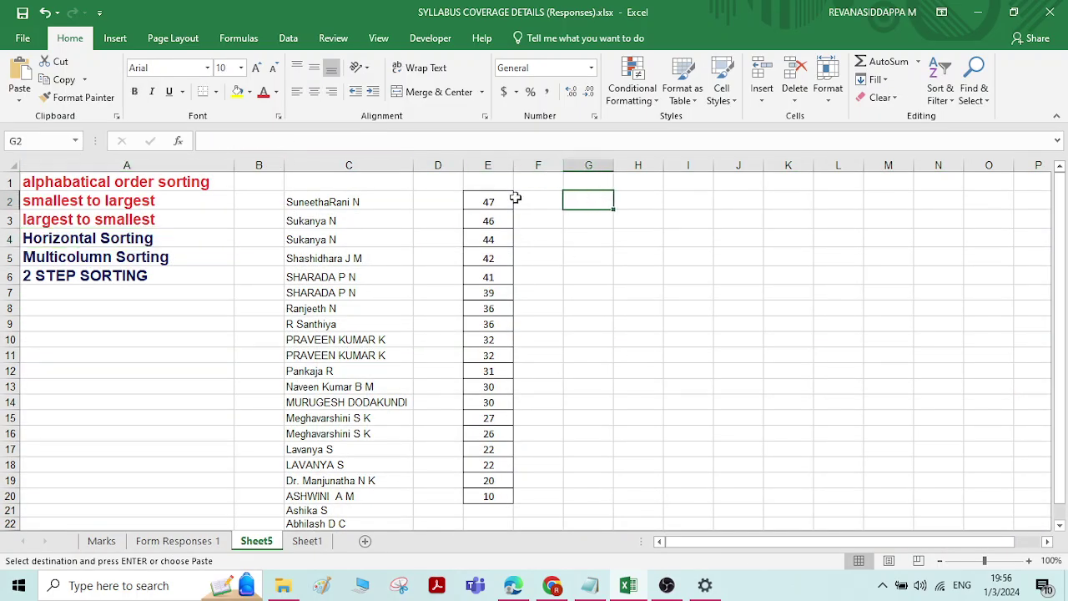
click(23, 101)
click(18, 203)
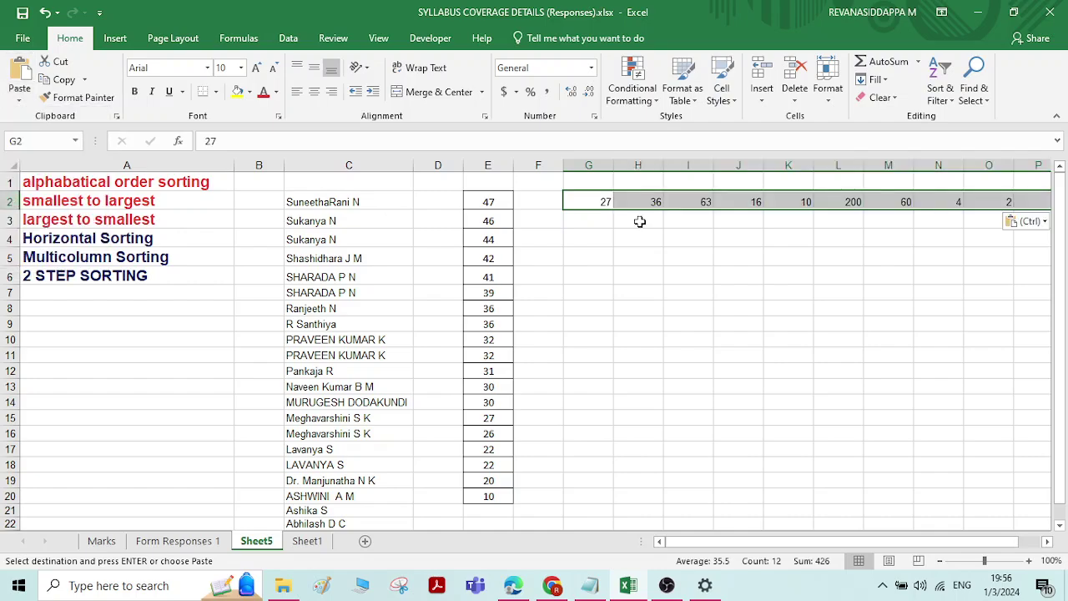
drag(758, 546, 822, 545)
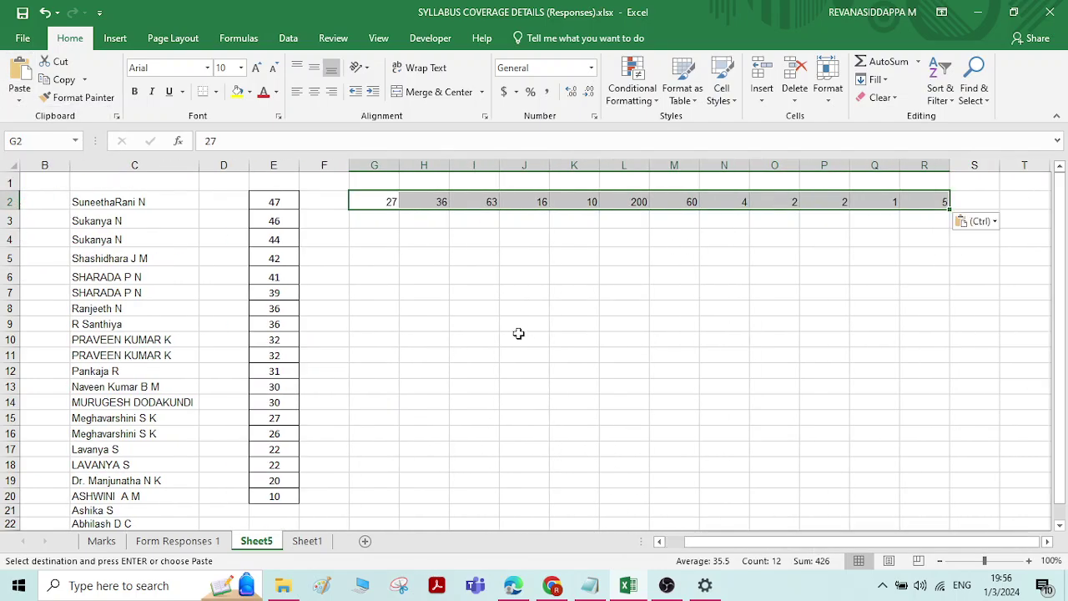
click(518, 334)
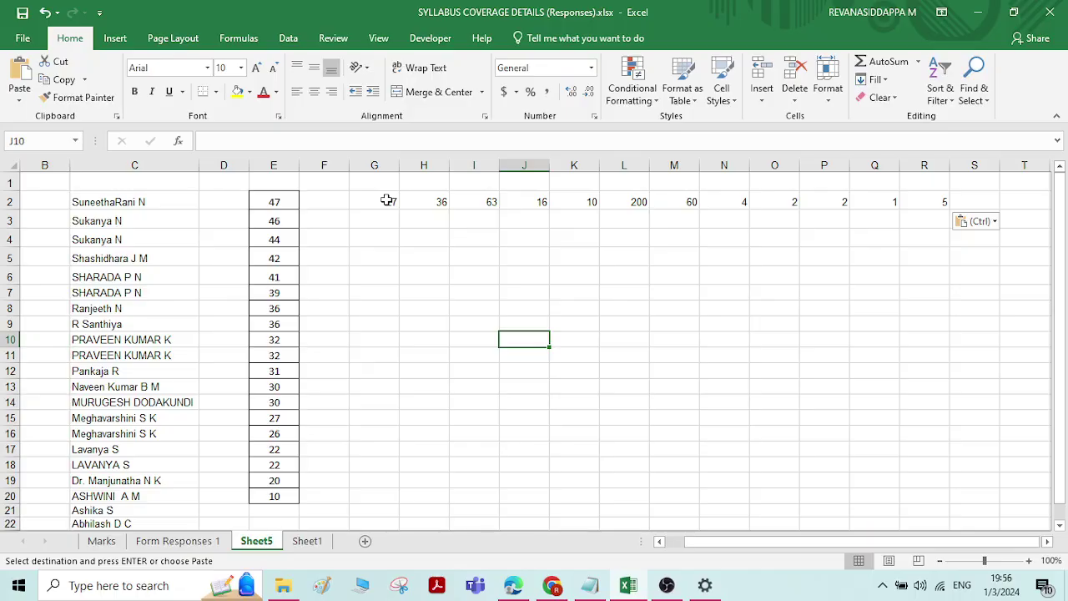
Try to sort the row of values in G2:R2 with the standard smallest-to-largest sort
drag(388, 200, 939, 201)
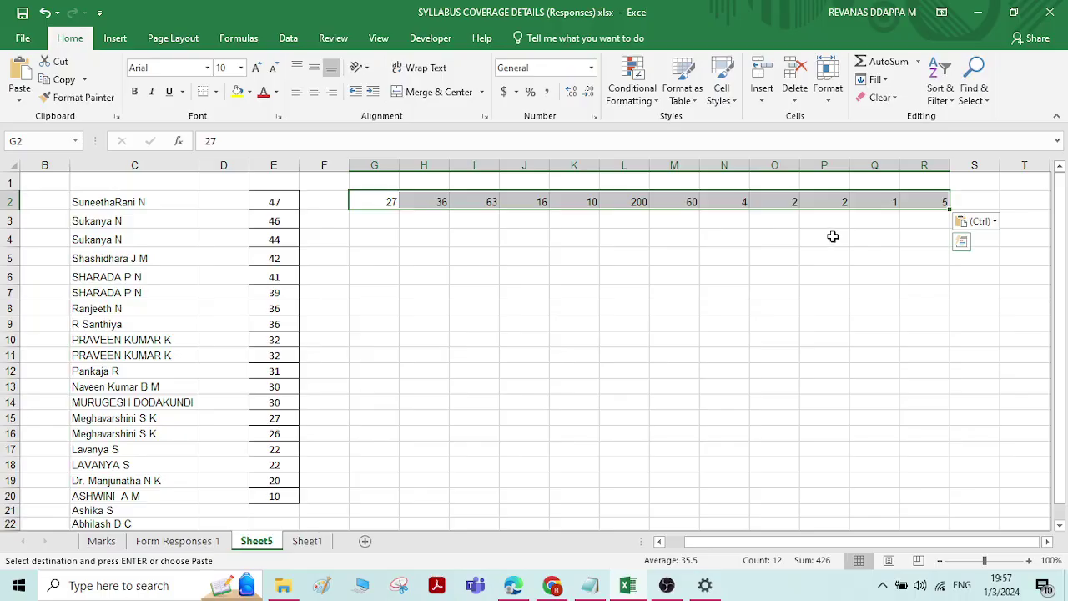
click(715, 255)
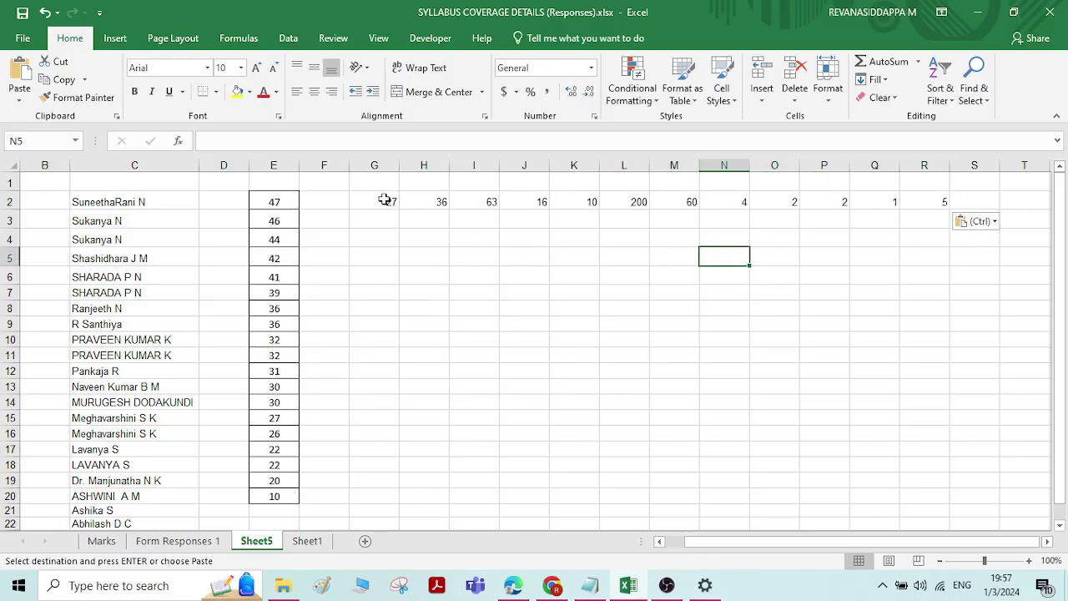
drag(386, 200, 947, 203)
click(427, 237)
click(940, 90)
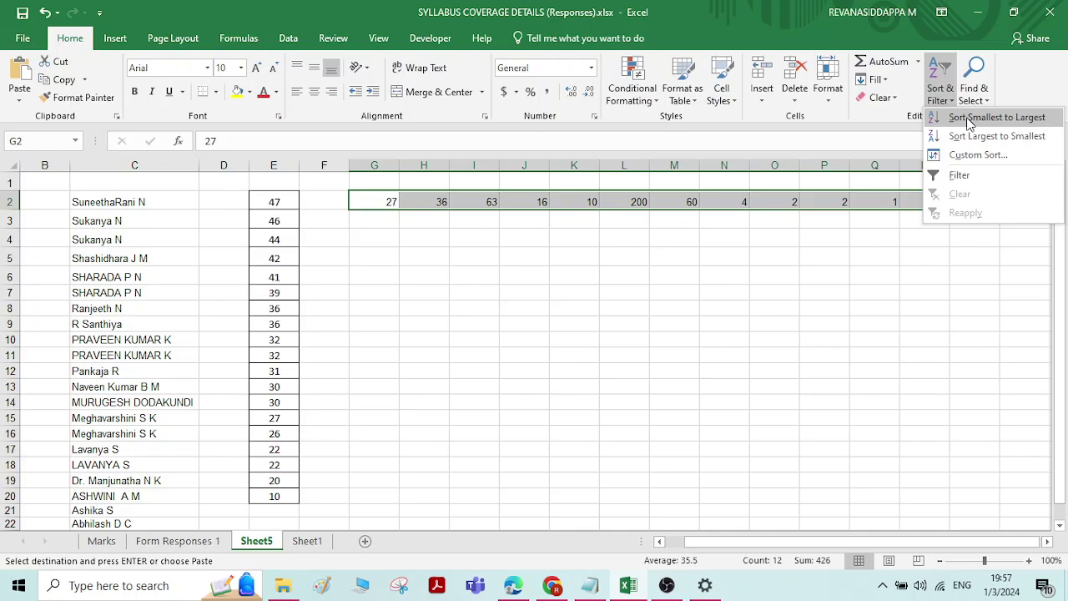
click(969, 122)
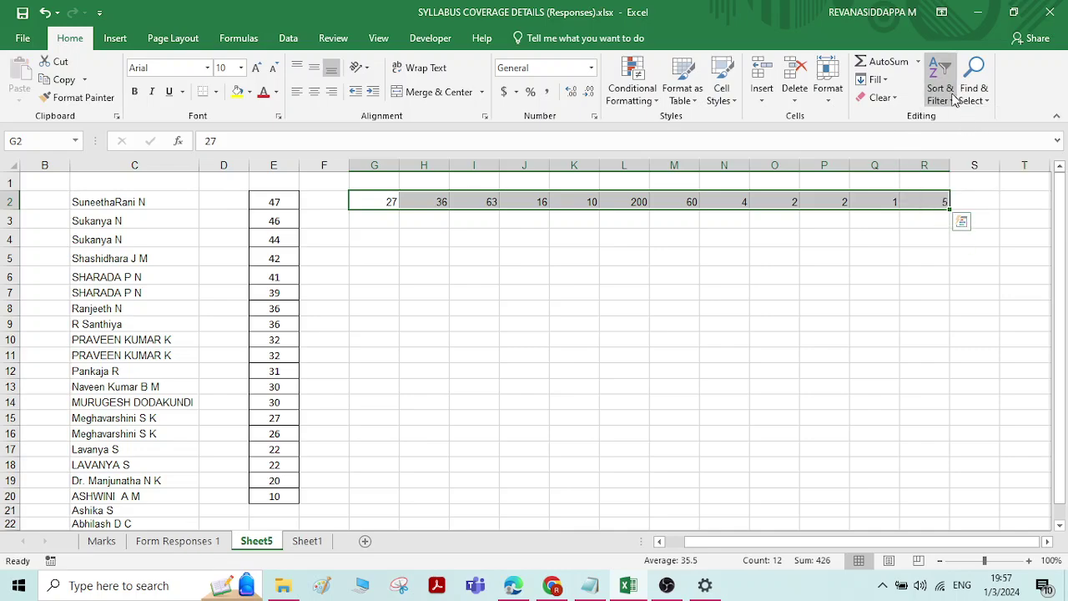
click(951, 102)
click(960, 117)
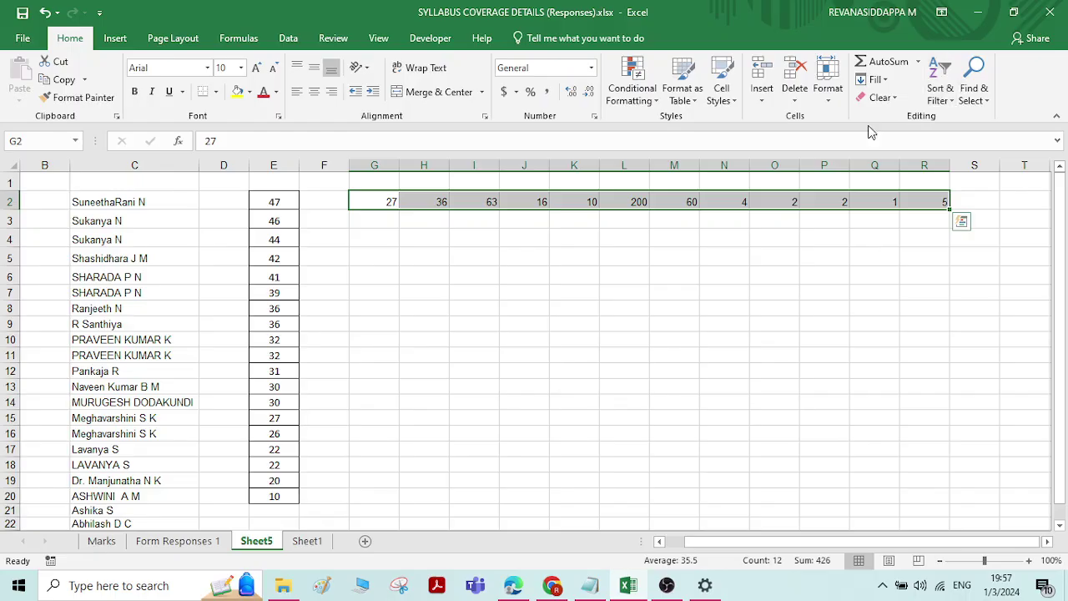
Try to sort the row of values in G2:R2 with the standard largest-to-smallest sort
click(941, 94)
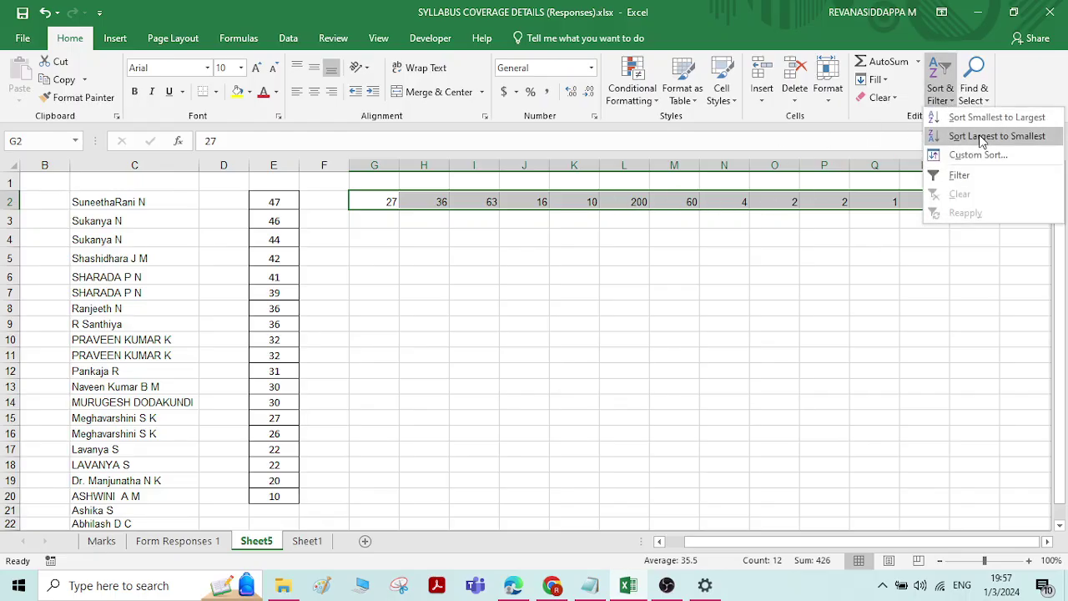
click(983, 138)
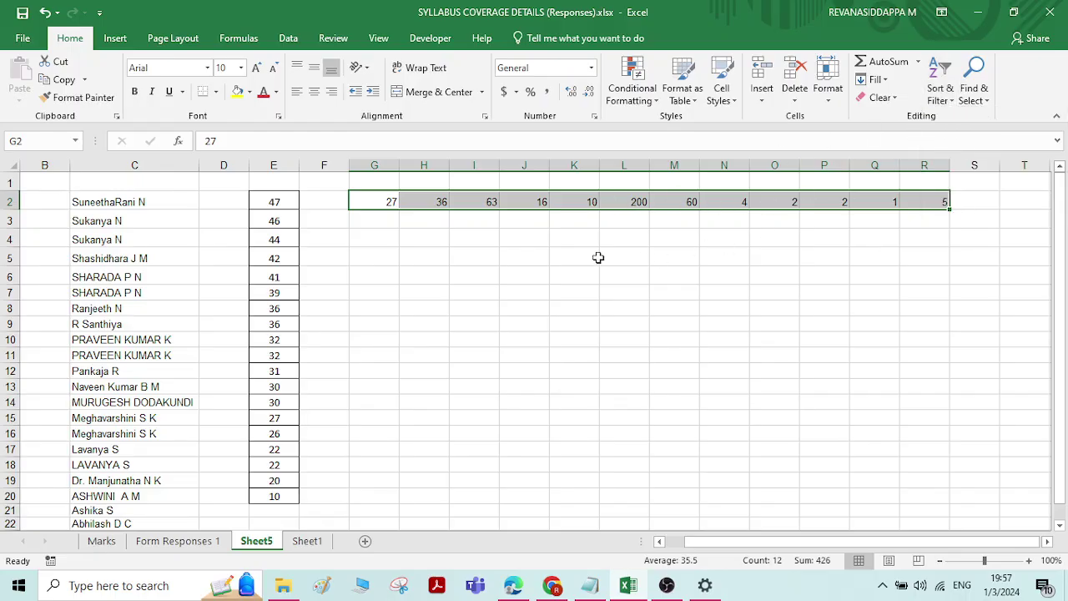
click(422, 203)
click(412, 237)
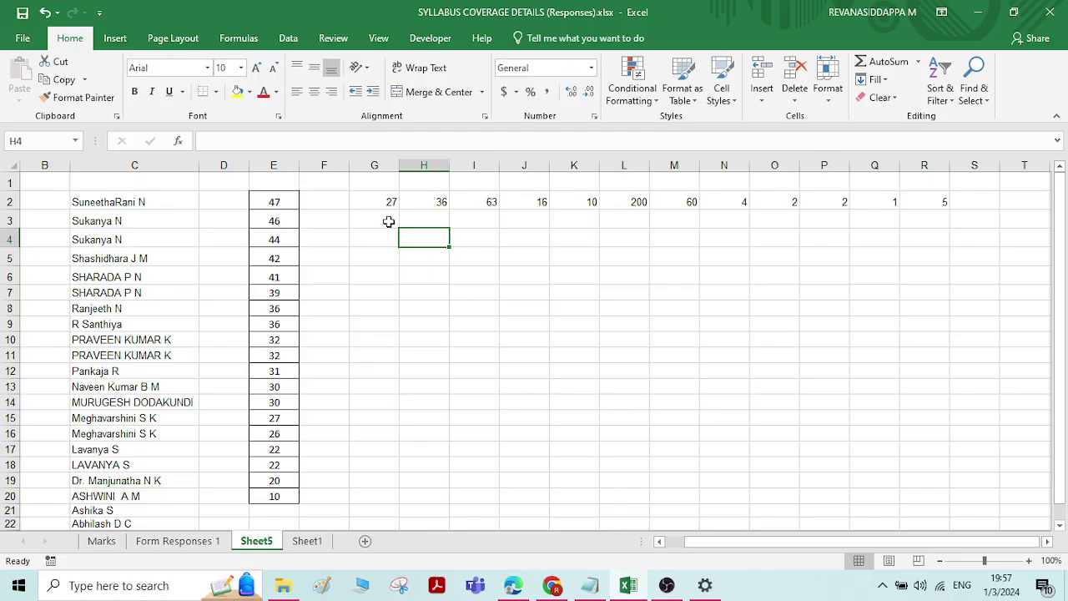
drag(387, 203, 494, 201)
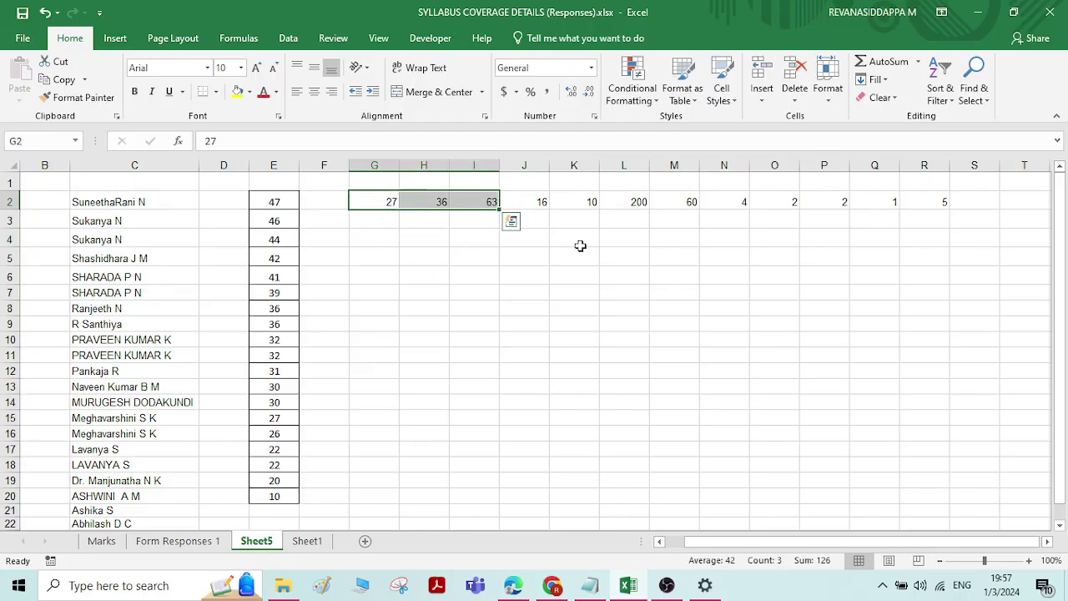
drag(376, 202, 379, 513)
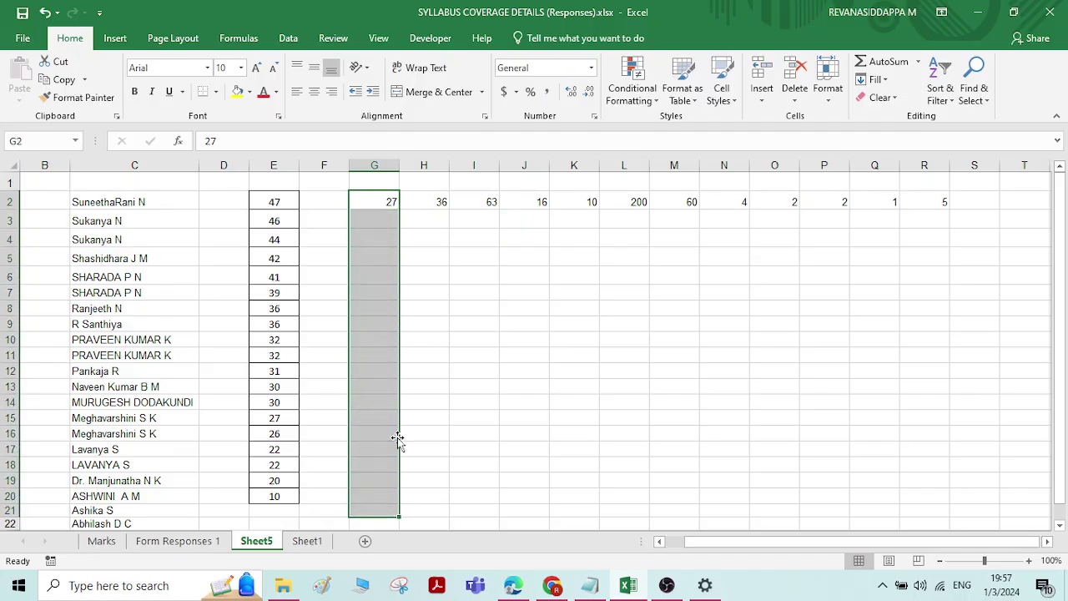
click(382, 203)
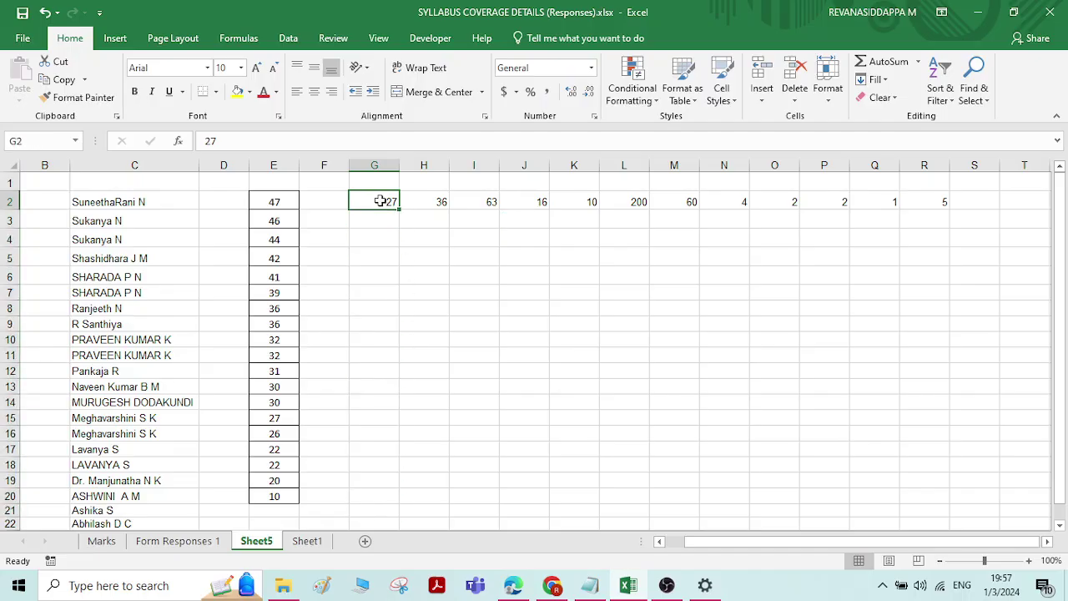
click(381, 236)
Open a custom sort for the row of values G2:R2 and set its orientation to Sort left to right
drag(381, 205, 912, 200)
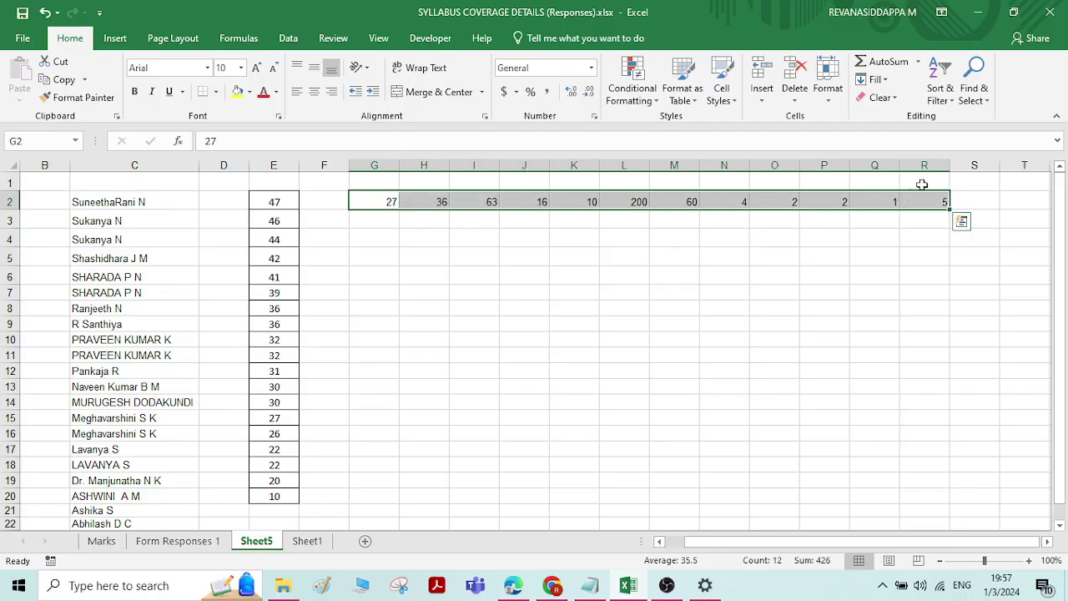
click(942, 99)
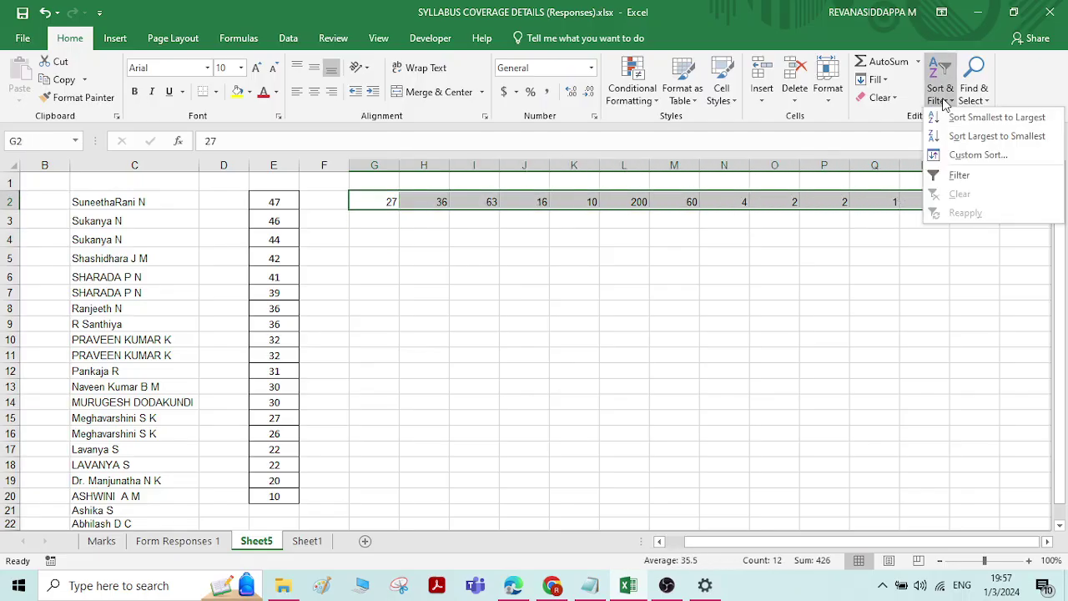
click(970, 157)
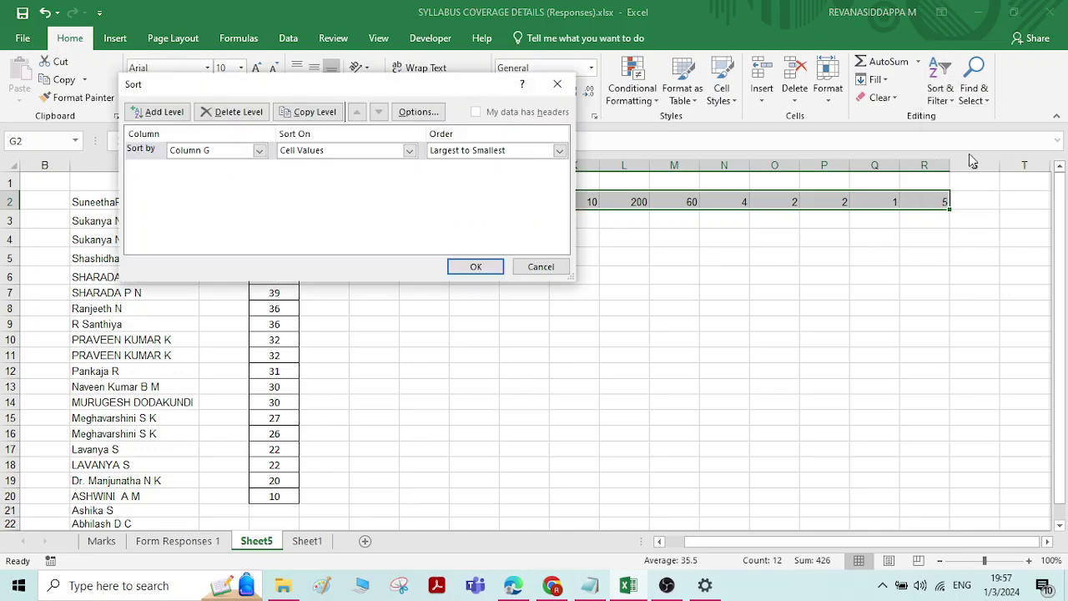
drag(402, 79, 589, 239)
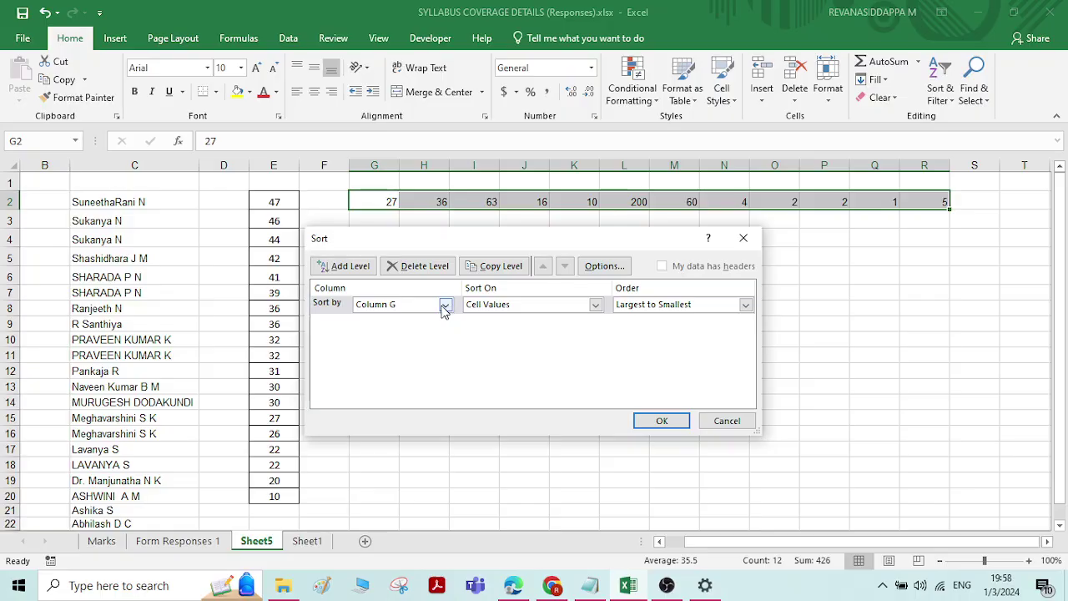
click(604, 266)
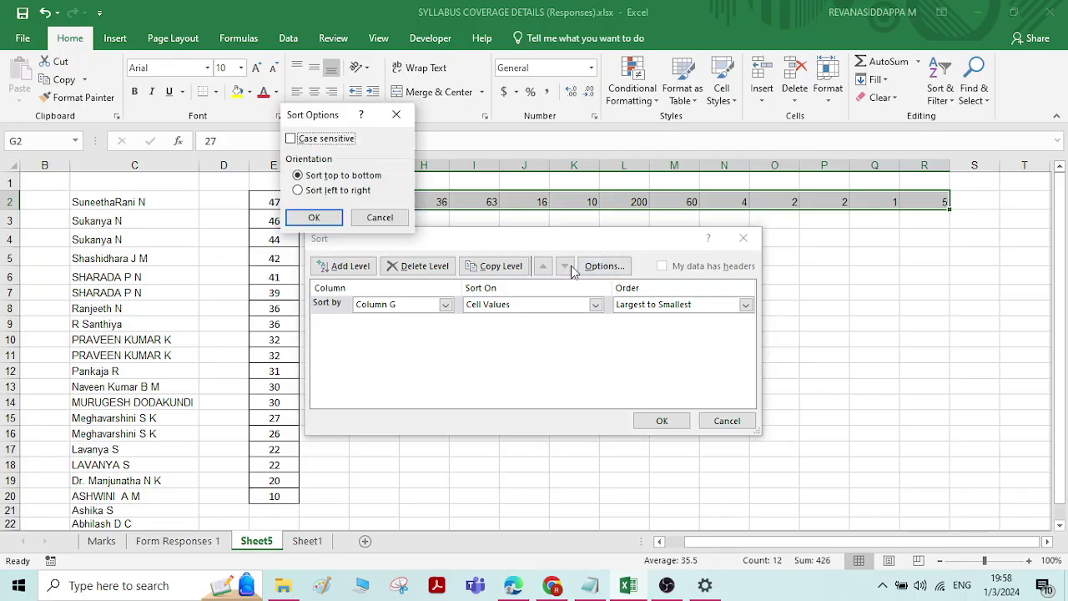
click(340, 198)
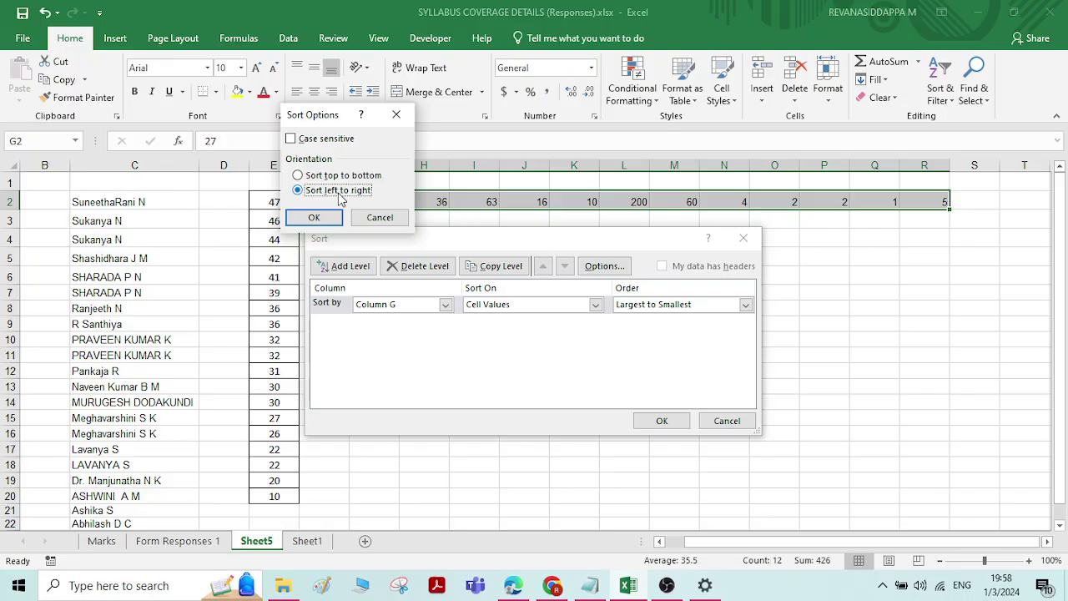
click(330, 219)
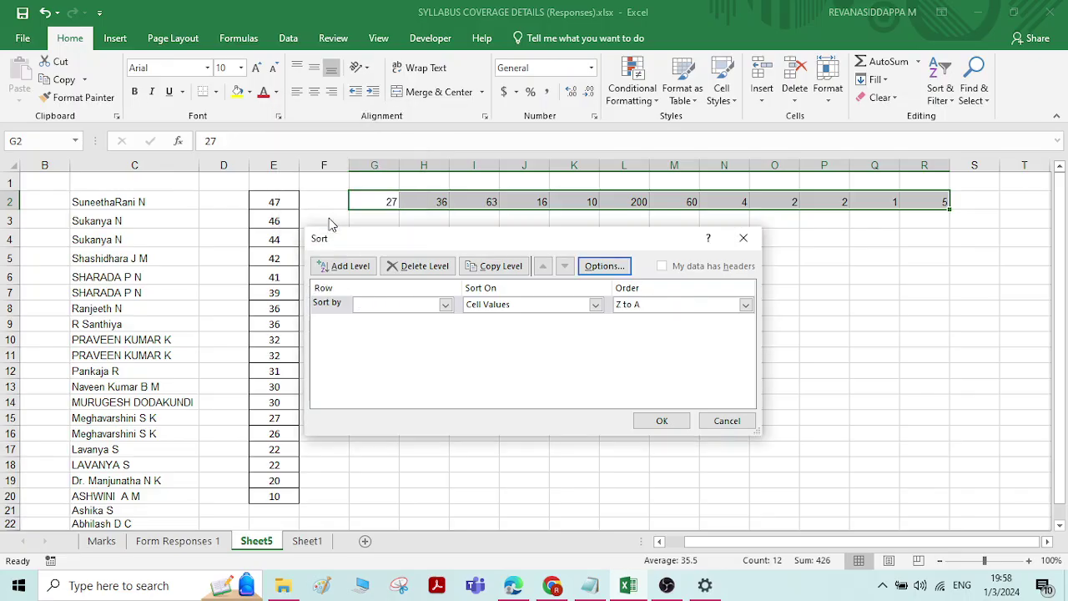
Sort G2:R2 by Row 2 on cell values in Smallest to Largest order
click(446, 304)
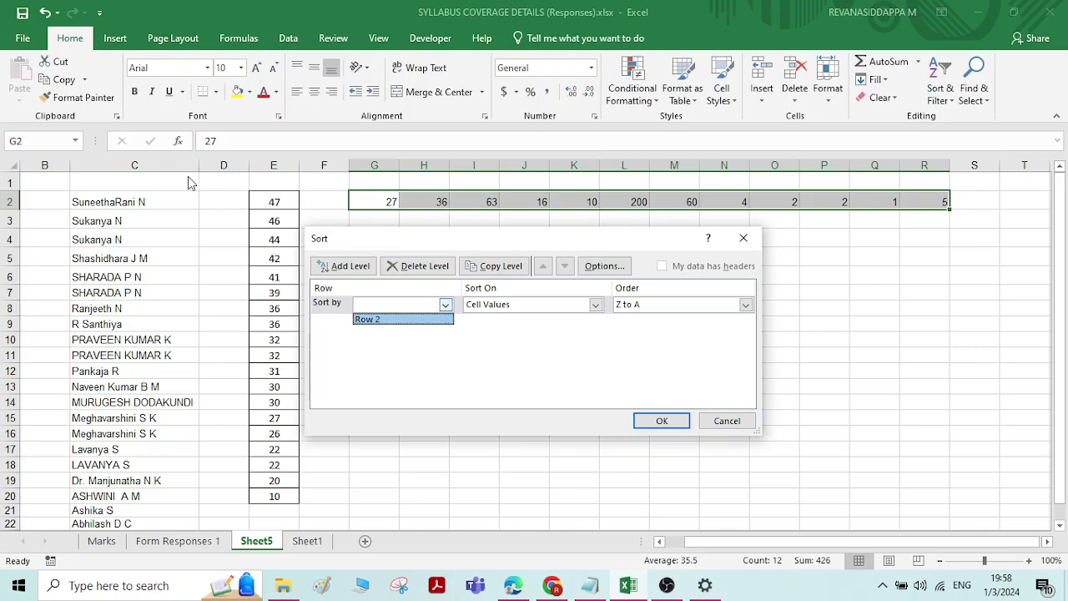
click(387, 319)
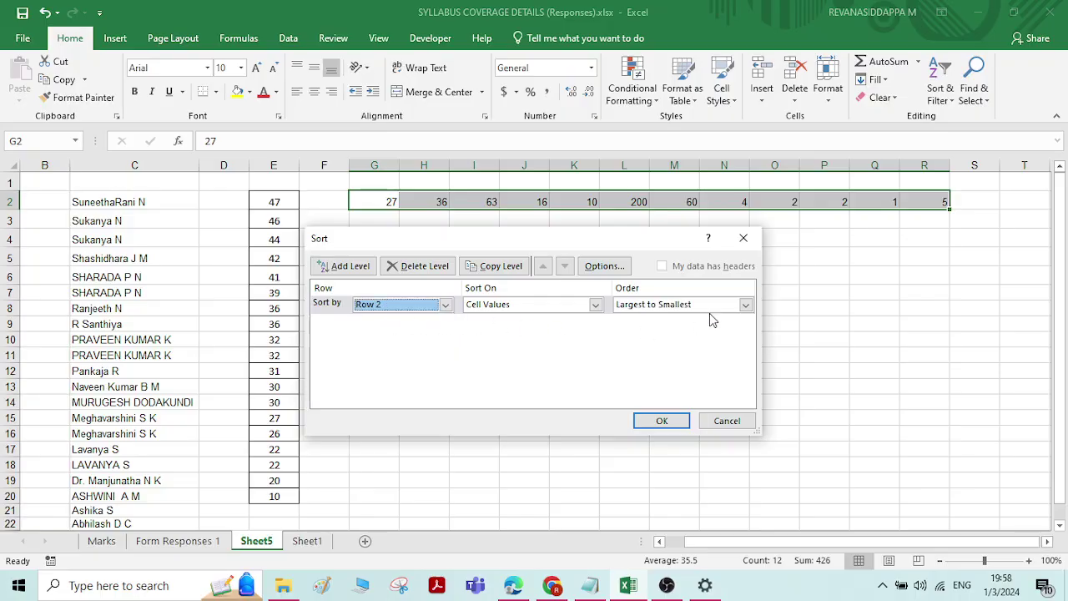
click(747, 306)
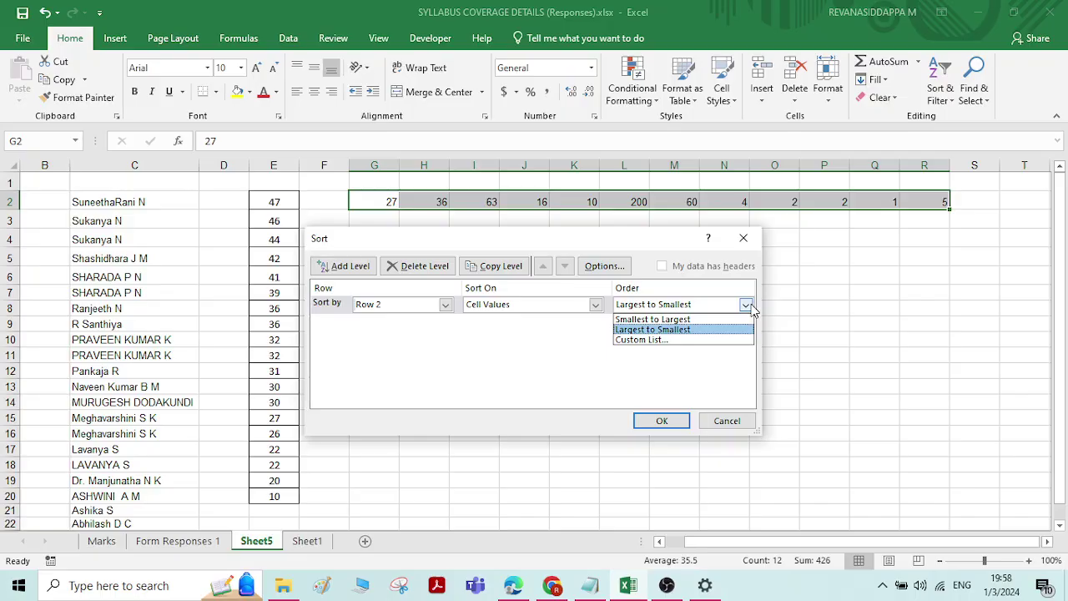
click(717, 320)
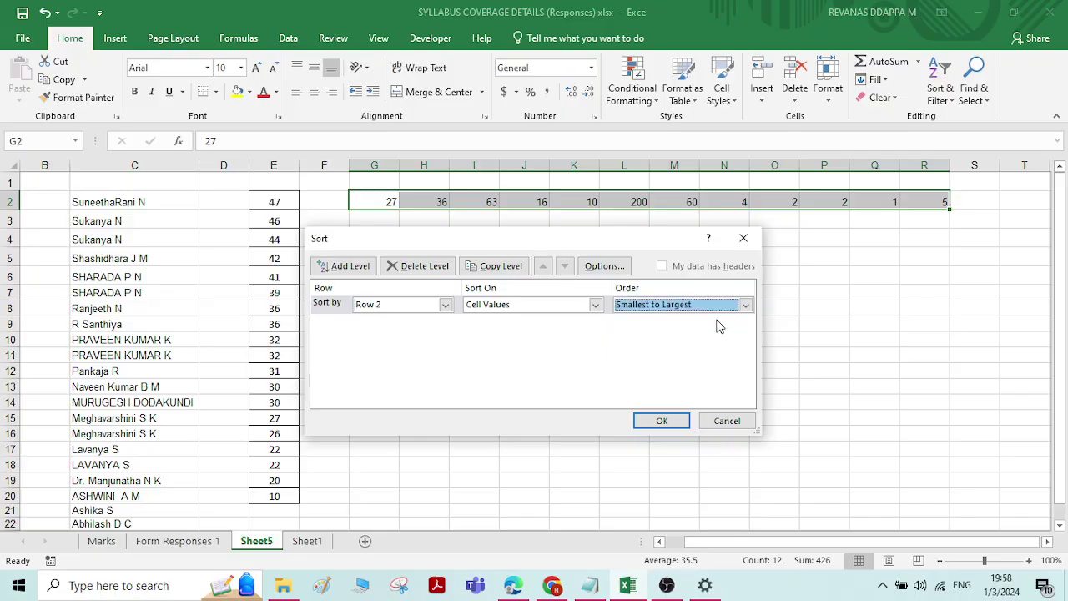
click(667, 419)
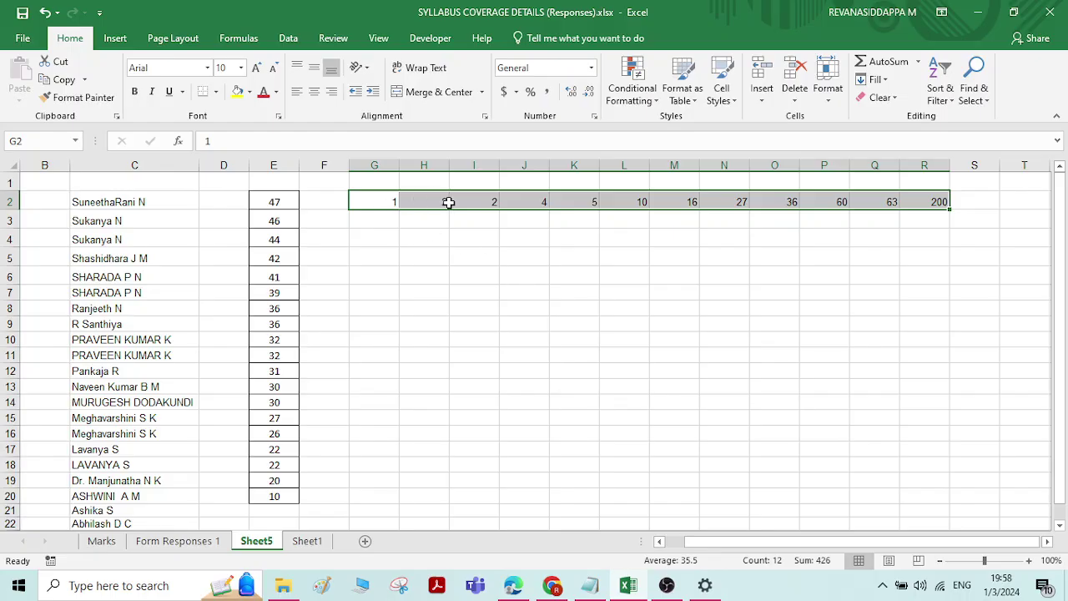
click(561, 237)
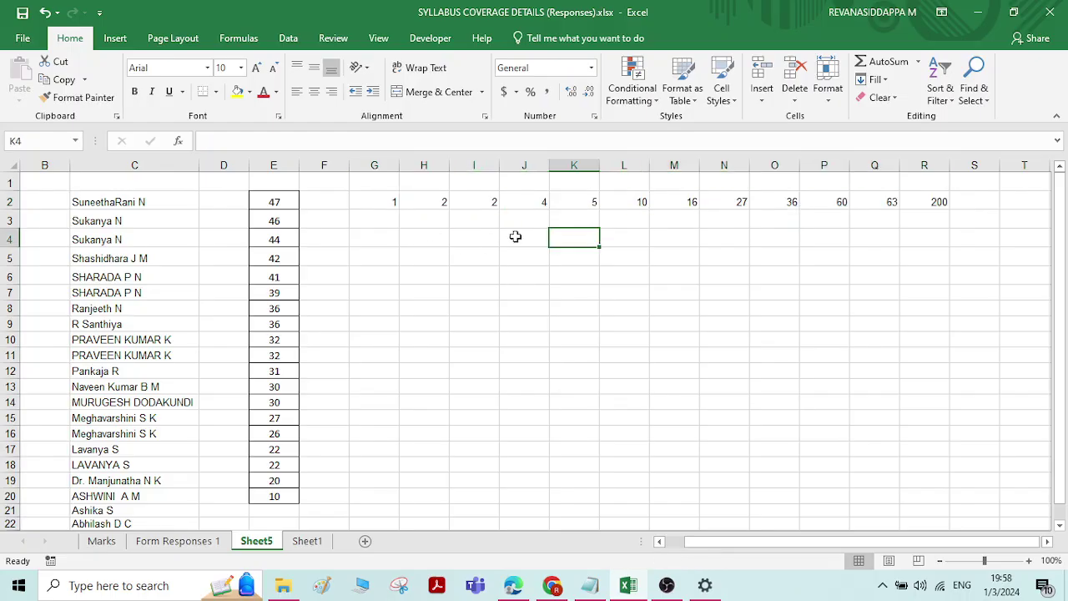
Re-sort G2:R2 horizontally by Row 2 in Largest to Smallest order with a custom sort
drag(373, 202, 934, 200)
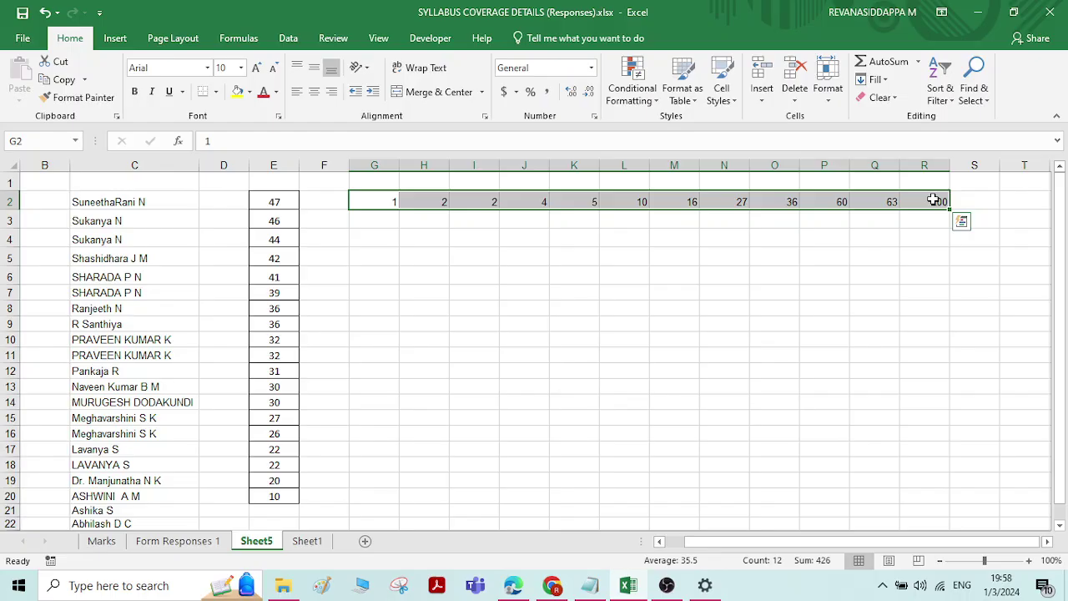
click(953, 110)
click(959, 152)
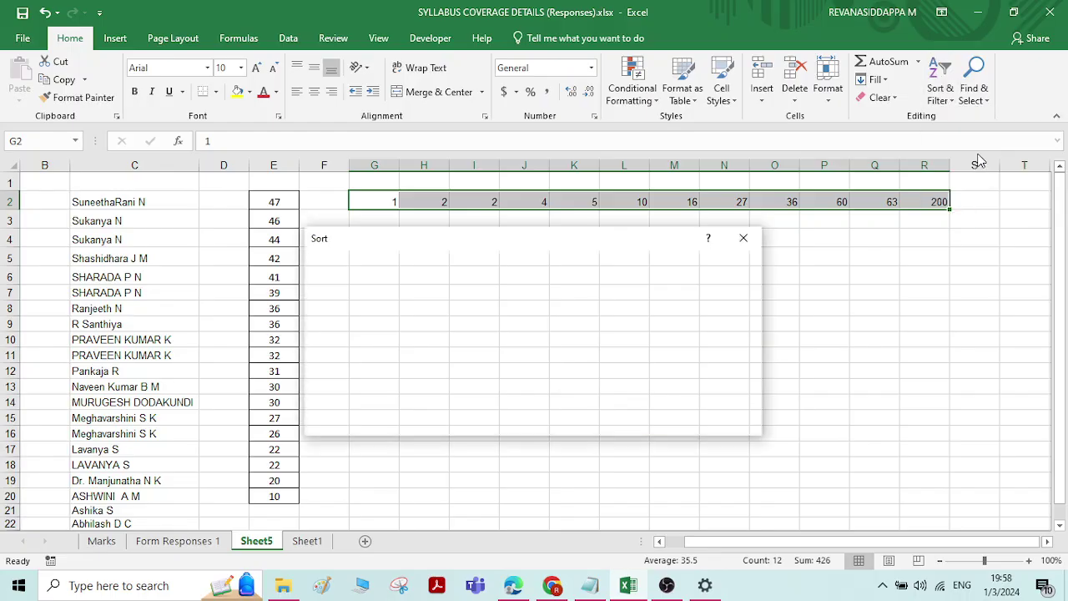
click(745, 305)
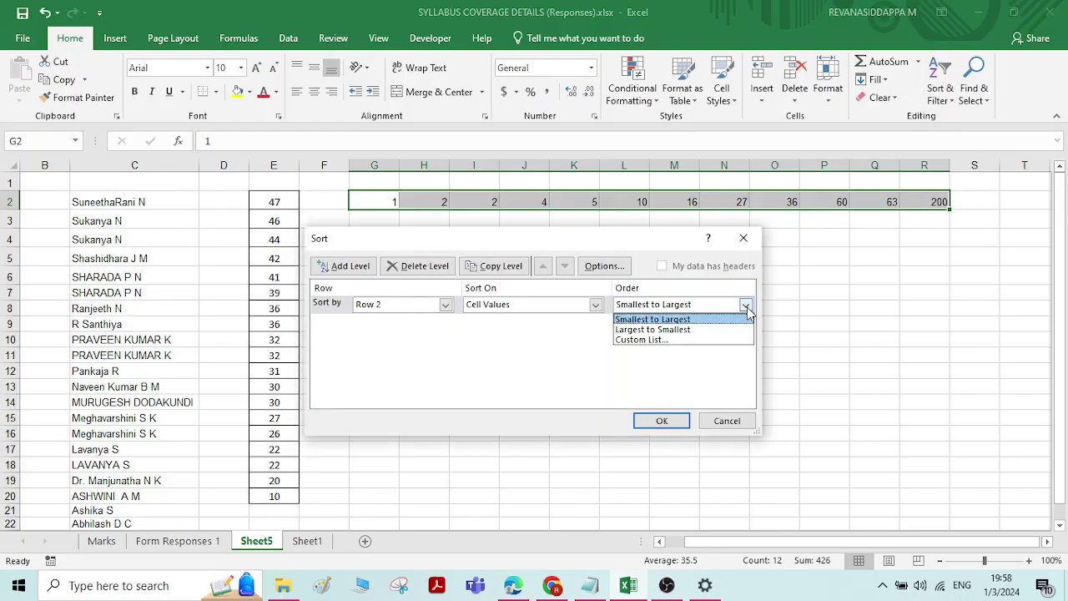
click(700, 328)
click(661, 420)
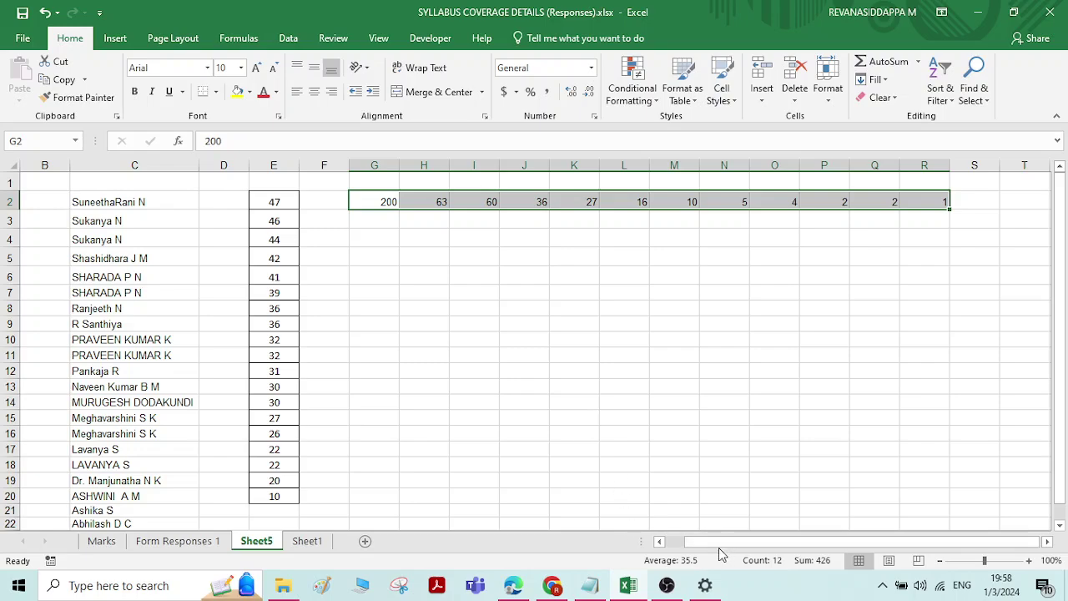
Colour the "Horizontal Sorting" entry in cell A4 red
drag(689, 542, 657, 542)
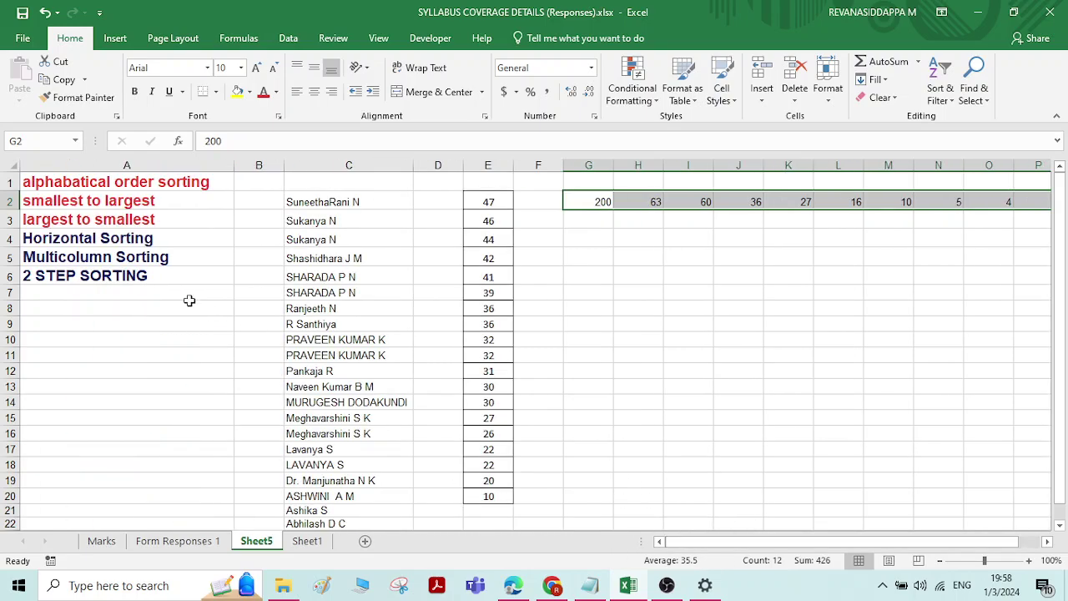
click(140, 242)
click(262, 91)
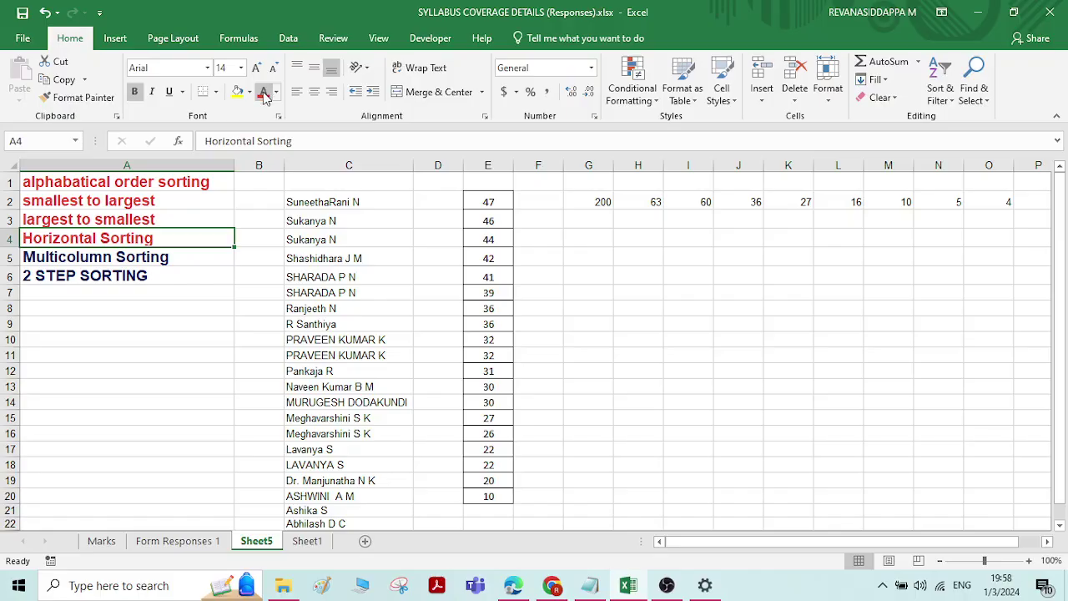
Copy the student names with their IA 1 and IA 2 marks, C3:E32, from the Marks sheet
click(146, 259)
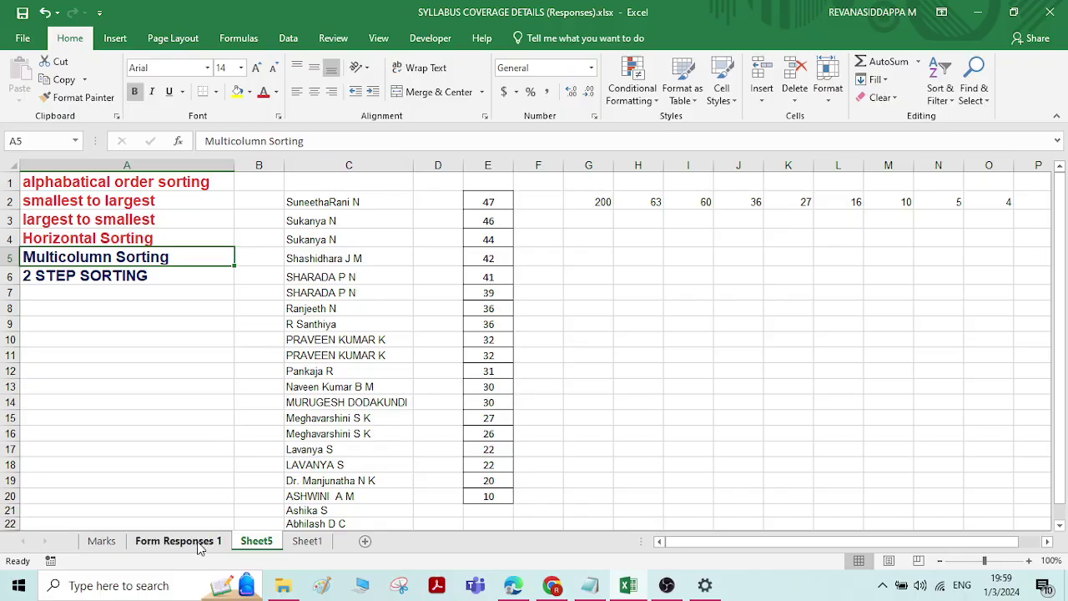
click(108, 542)
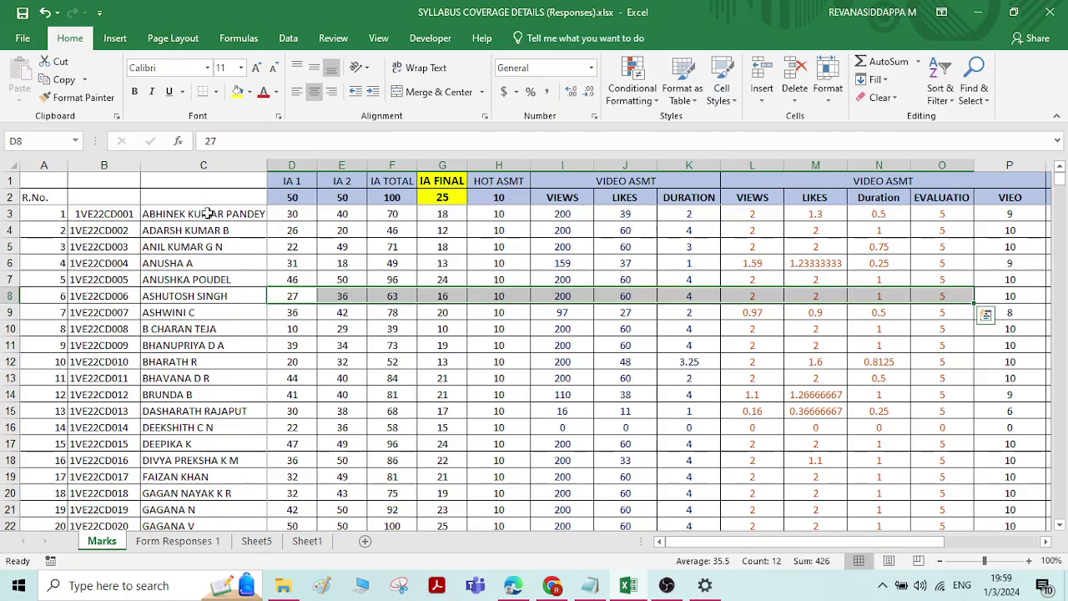
drag(207, 213, 329, 509)
scroll(299, 372, up, 4)
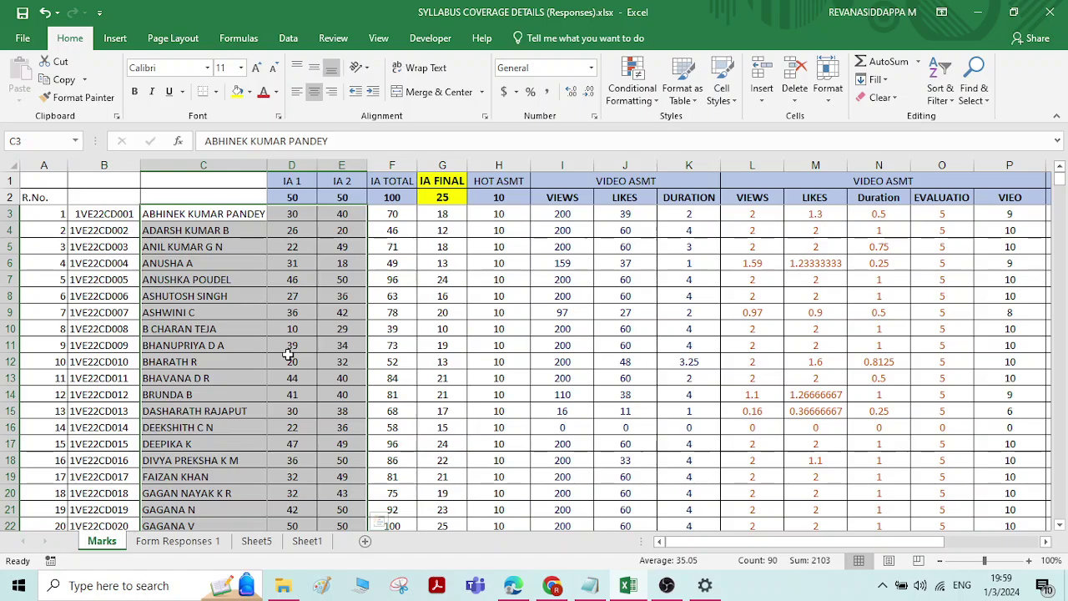
click(62, 80)
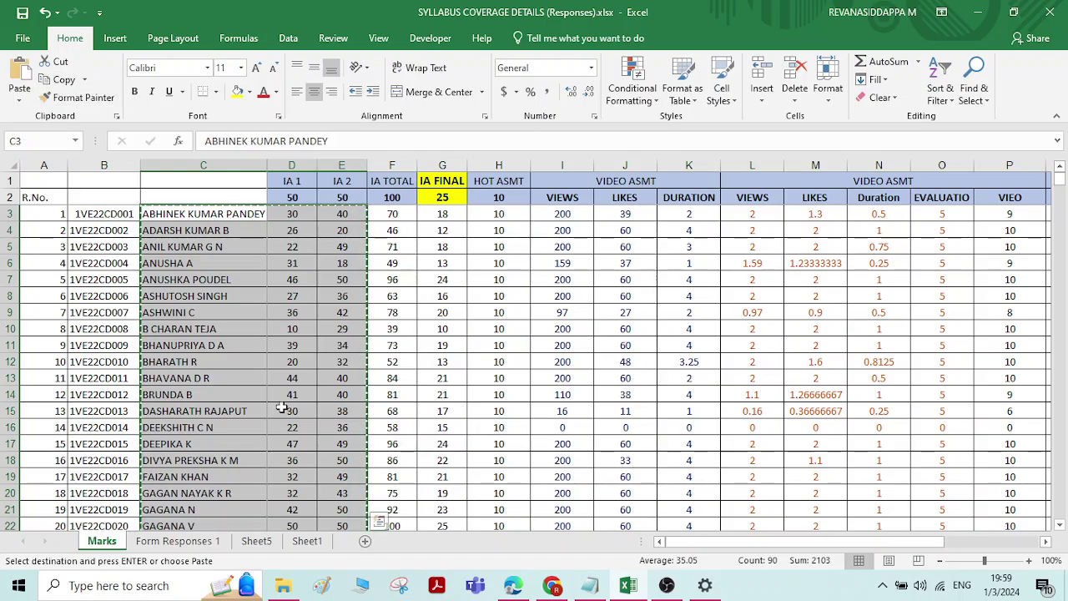
Paste the copied names and marks as values into Sheet5 starting at G4, and autofit column G to the names
click(257, 540)
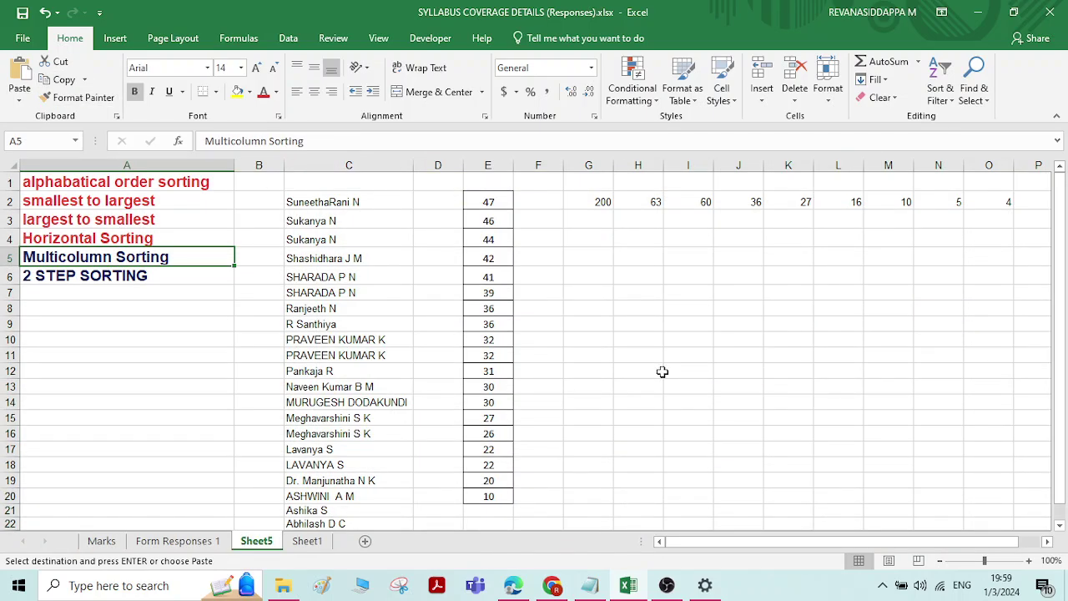
click(545, 238)
click(591, 238)
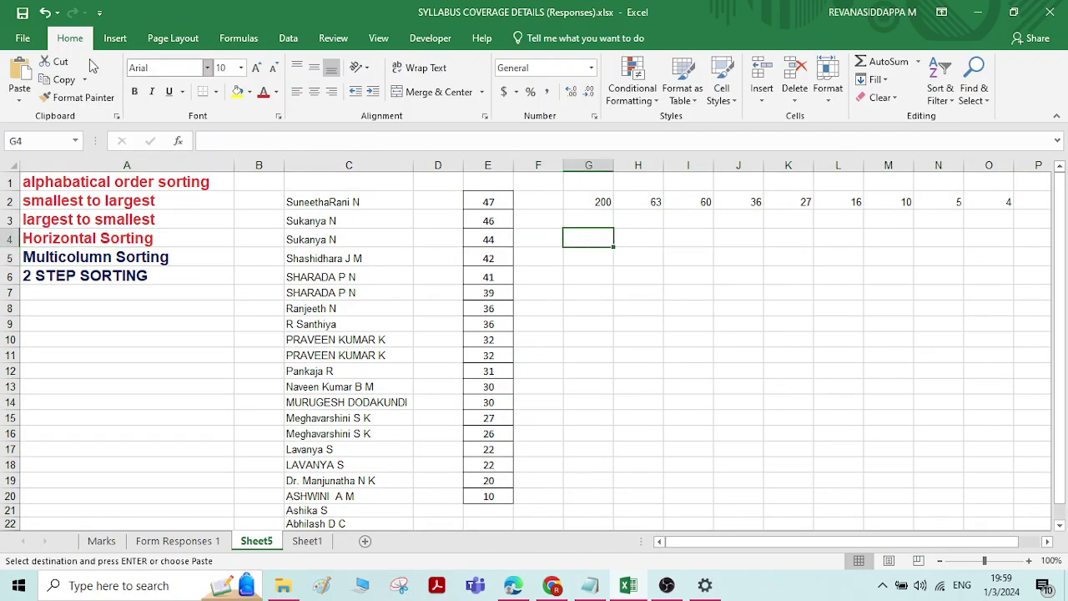
click(19, 99)
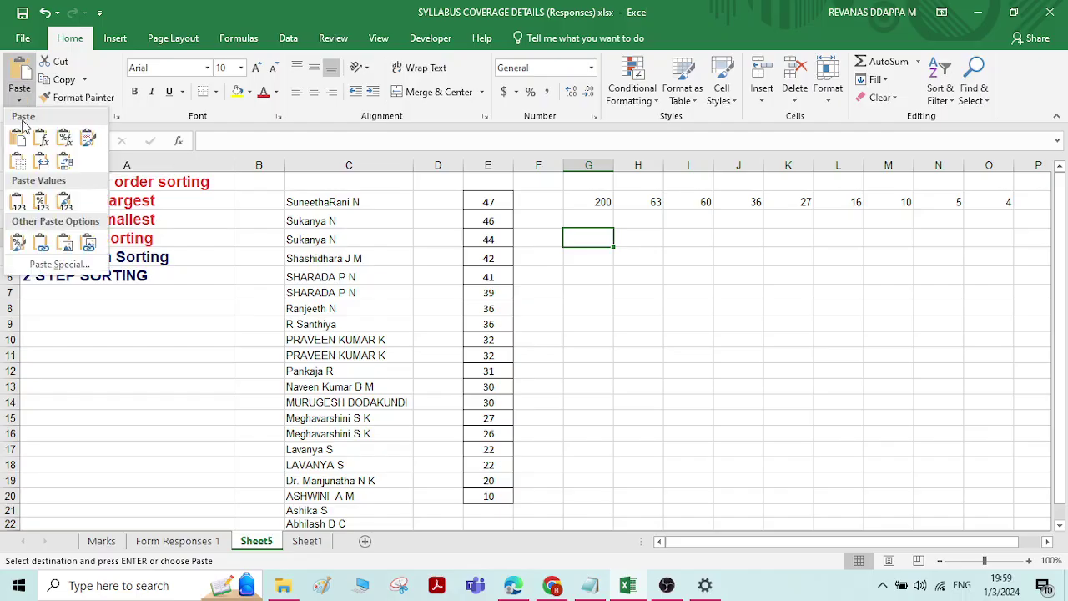
click(17, 201)
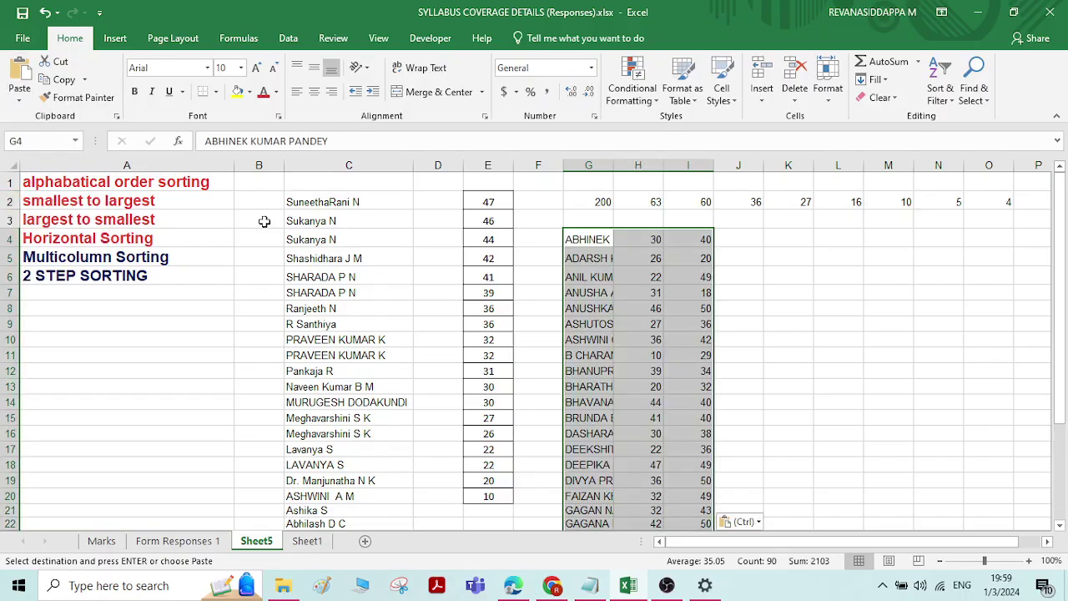
double_click(610, 164)
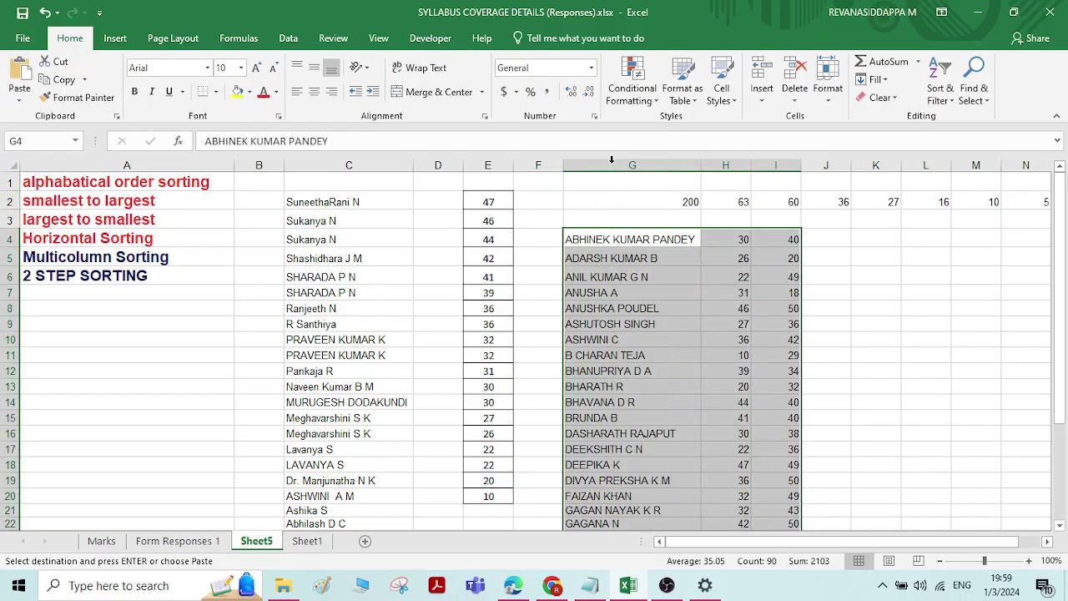
Look through the pasted names and the two marks columns in G4:I33 on Sheet5
click(692, 256)
drag(659, 240, 792, 523)
click(743, 324)
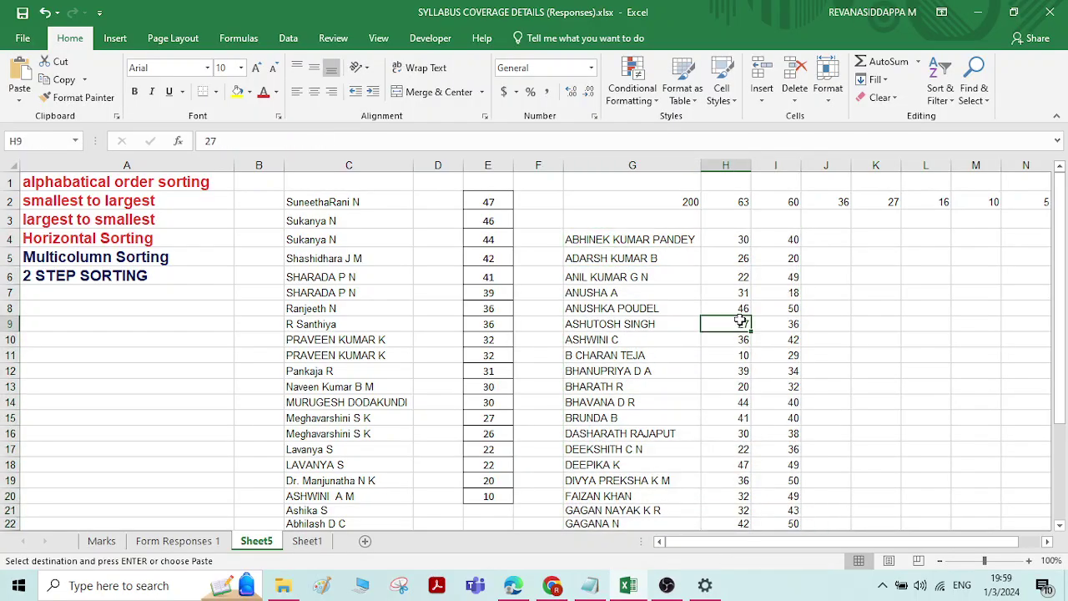
scroll(739, 319, down, 5)
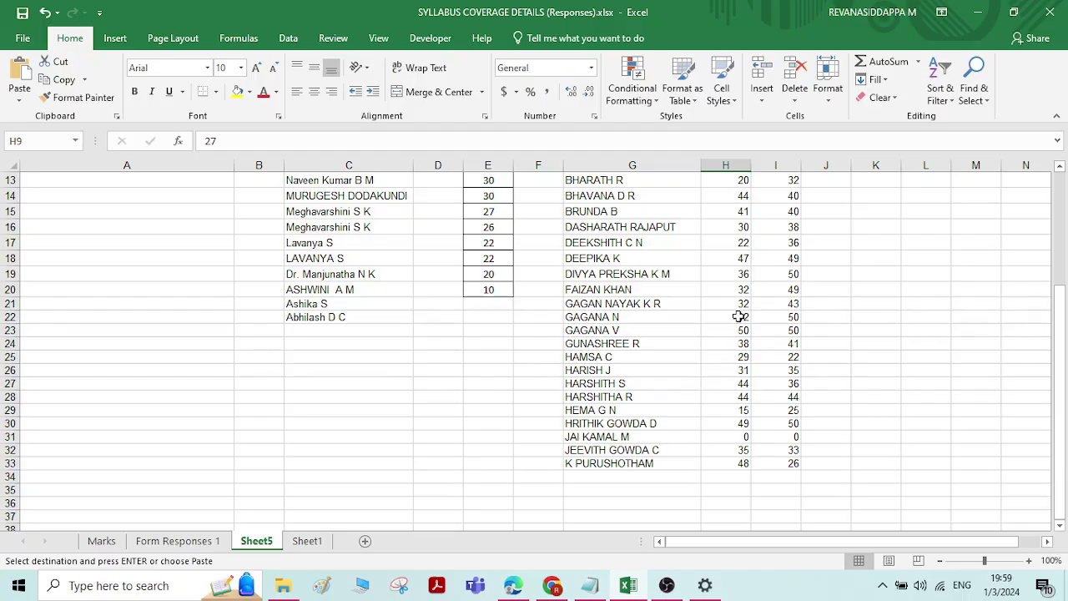
scroll(737, 316, up, 2)
scroll(738, 317, up, 1)
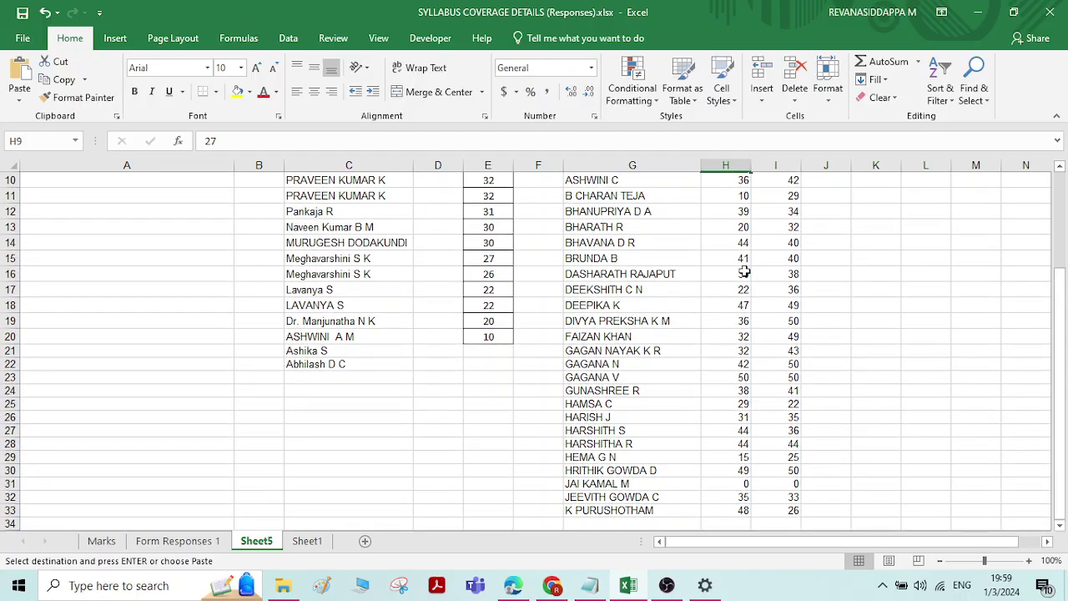
scroll(744, 269, up, 2)
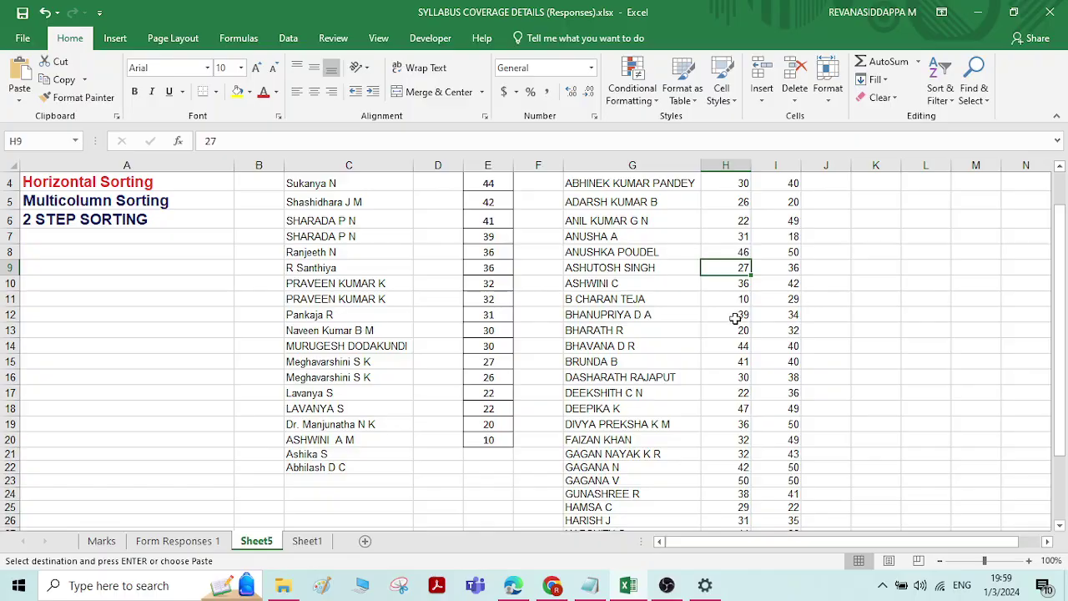
scroll(732, 321, up, 1)
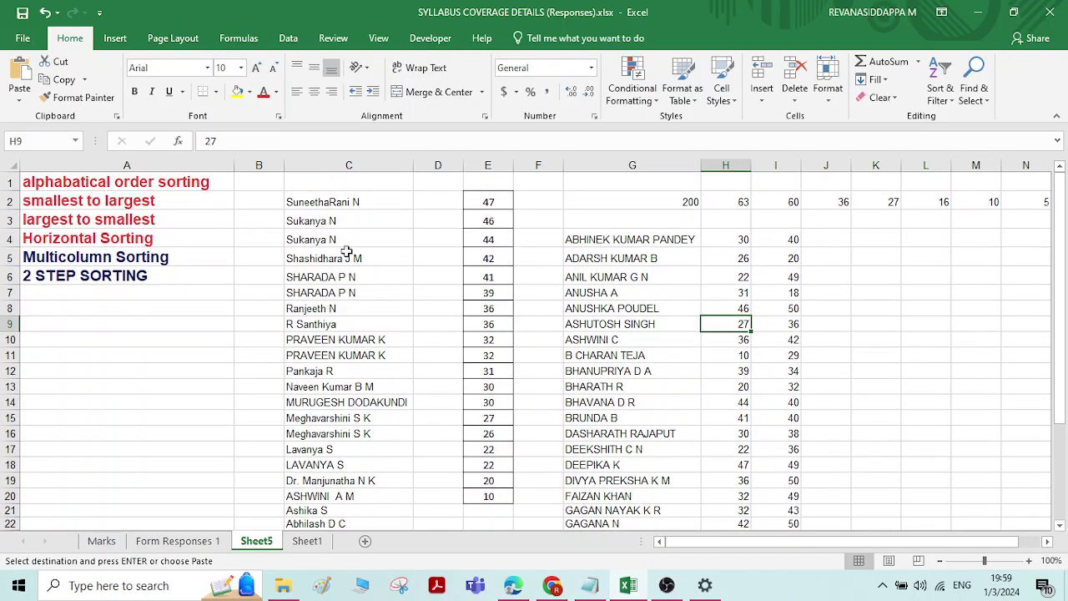
click(740, 369)
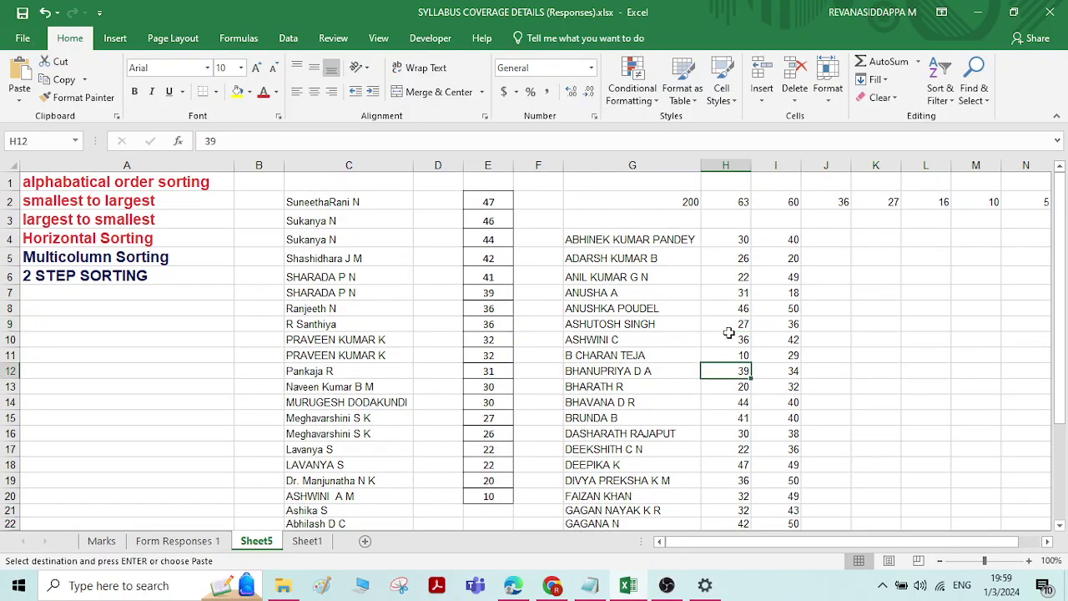
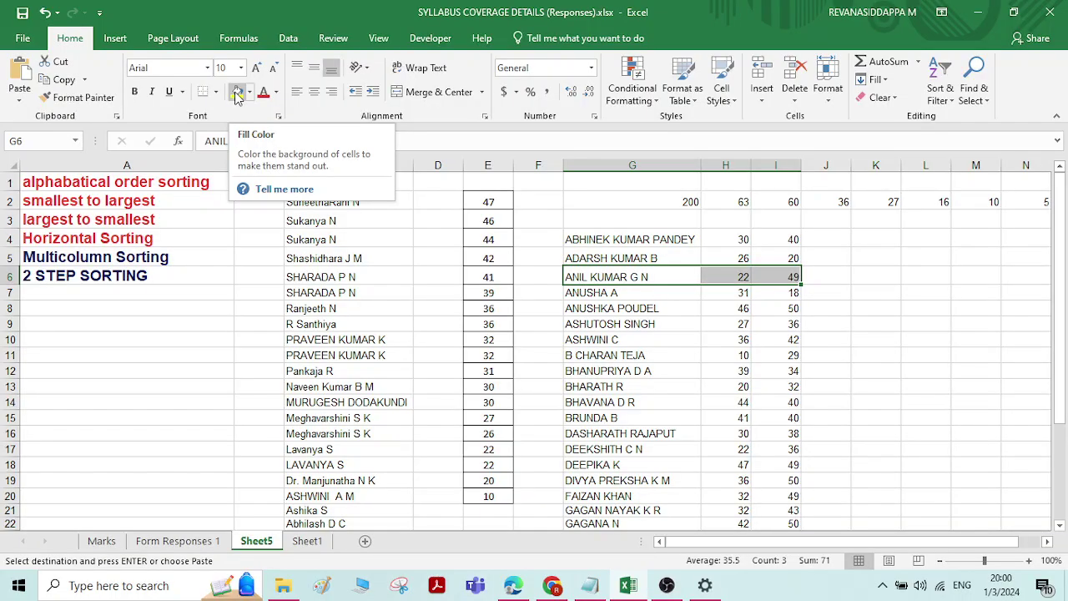
Fill the student row G6:I6 with yellow
click(238, 92)
click(764, 368)
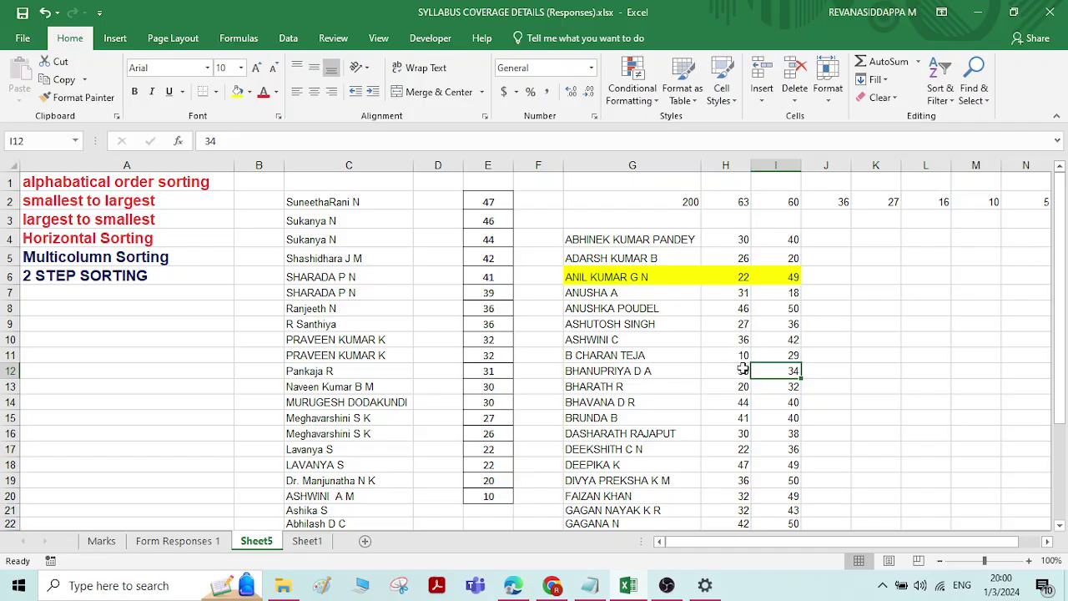
Sort the names and marks table in G4:I33 from smallest to largest by the first marks column, H
click(741, 354)
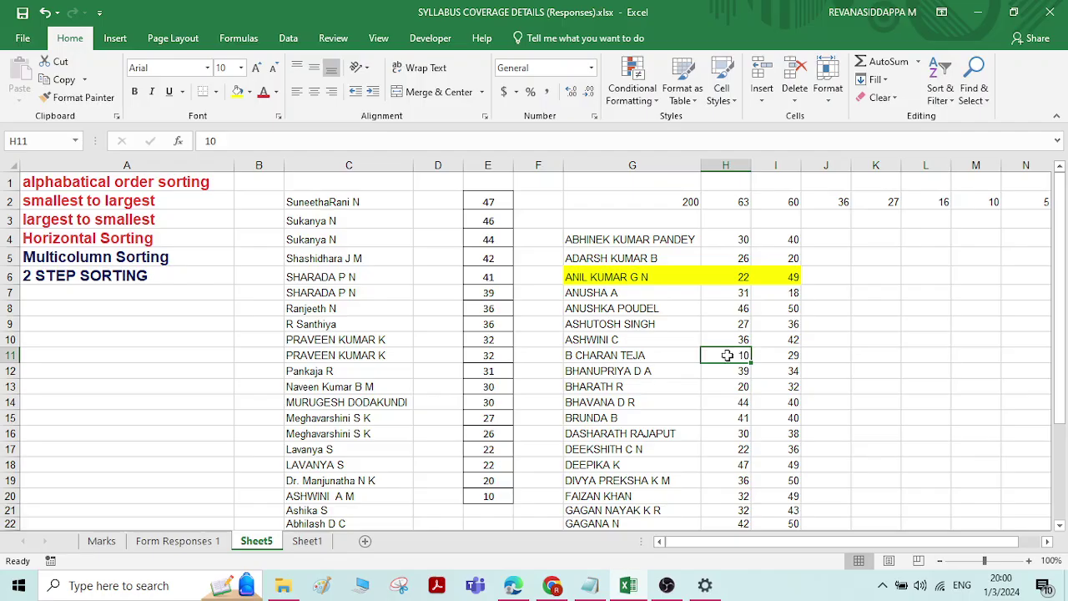
click(628, 355)
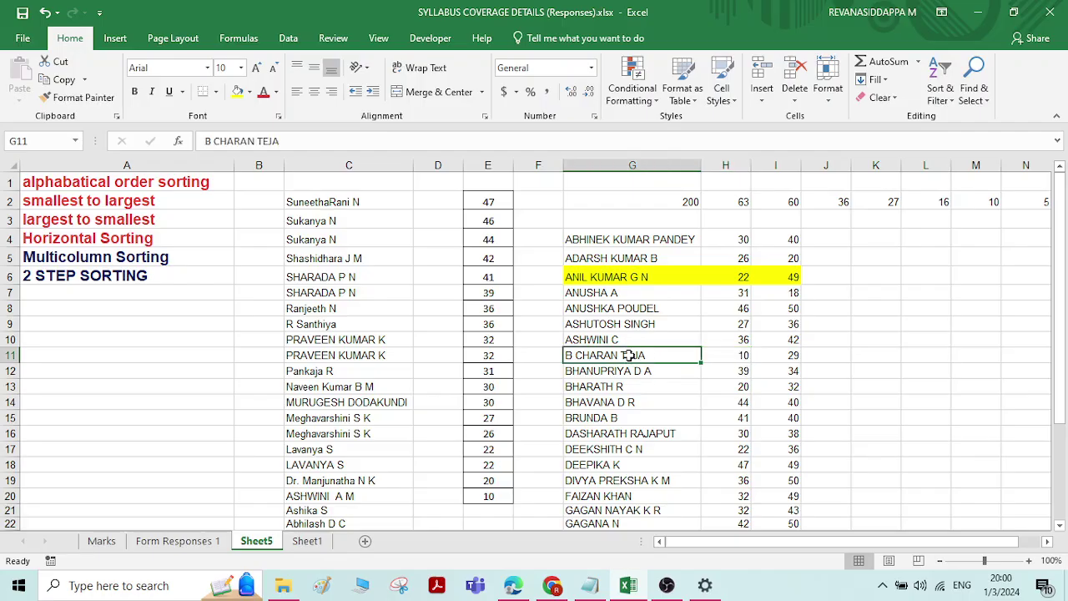
click(735, 355)
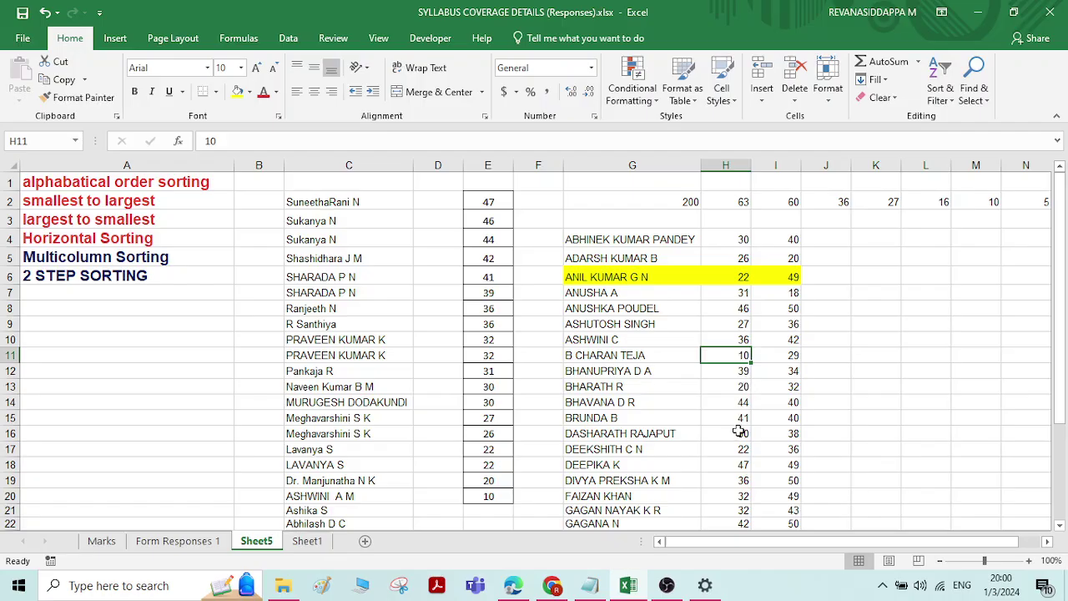
scroll(738, 431, down, 4)
scroll(738, 430, up, 4)
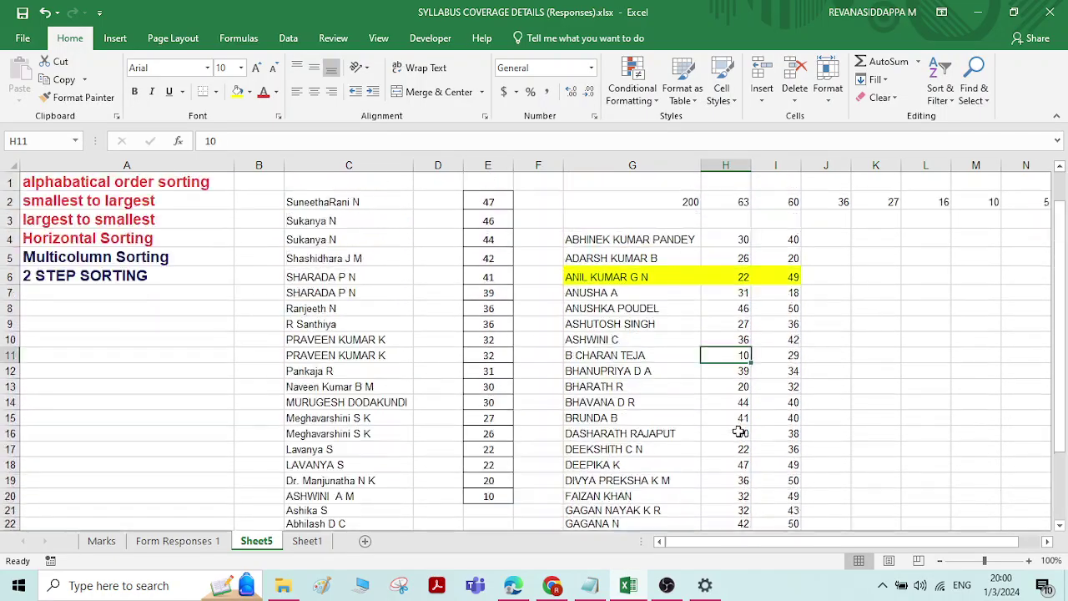
click(738, 369)
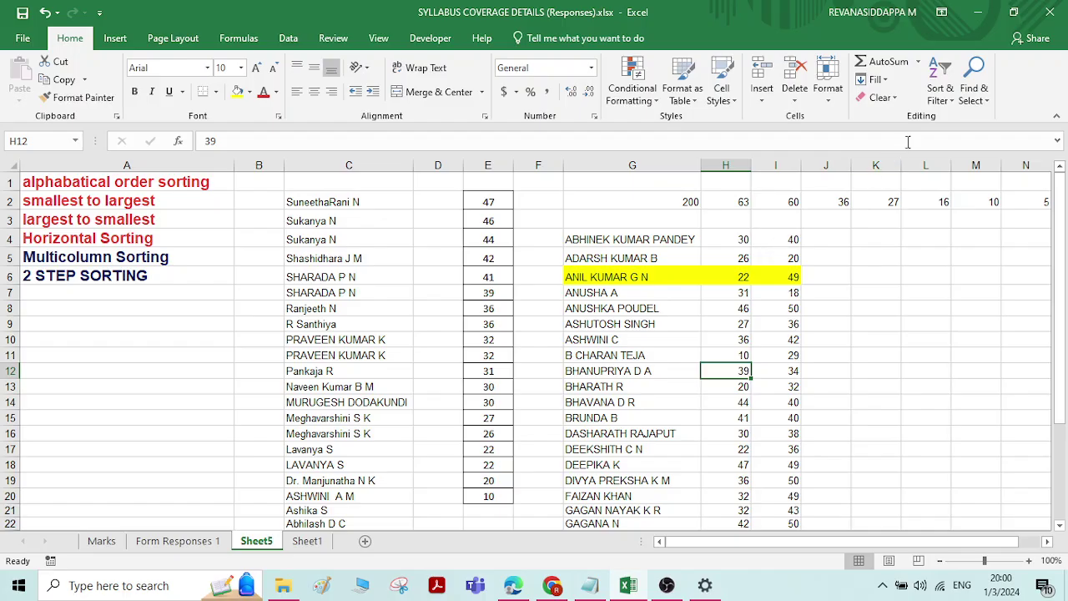
click(939, 98)
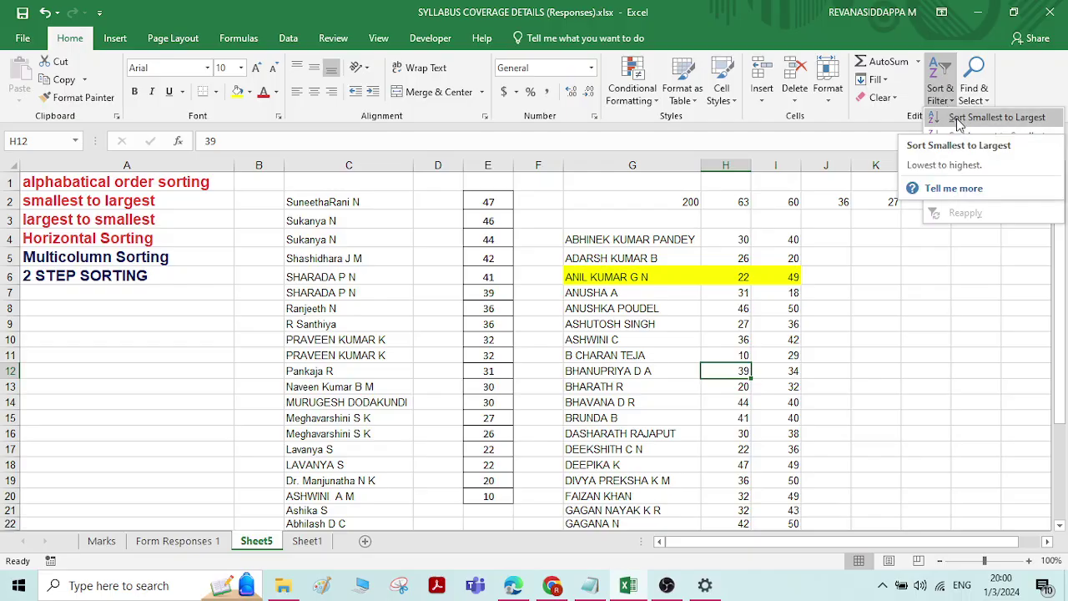
click(959, 121)
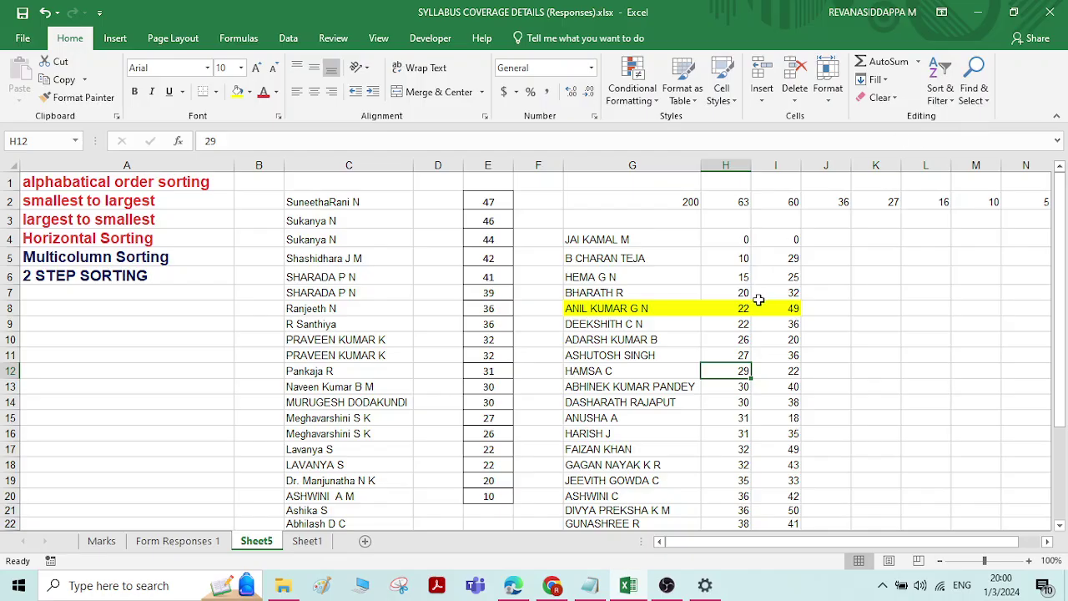
Check the first and last marks in column H and compare the yellow row's name with its two marks
click(743, 236)
scroll(734, 376, down, 4)
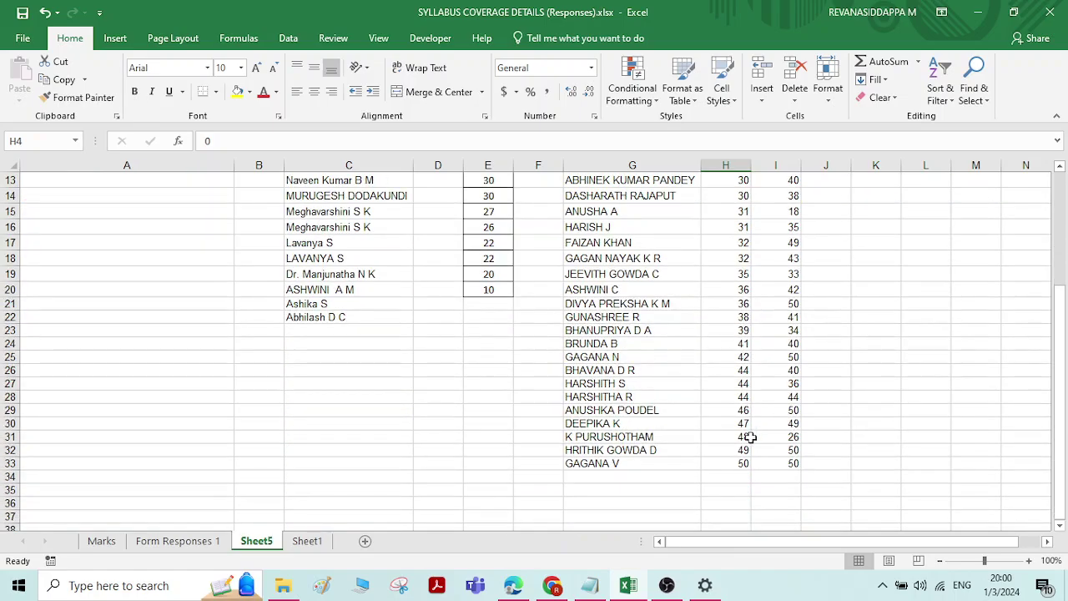
click(739, 464)
scroll(740, 412, up, 4)
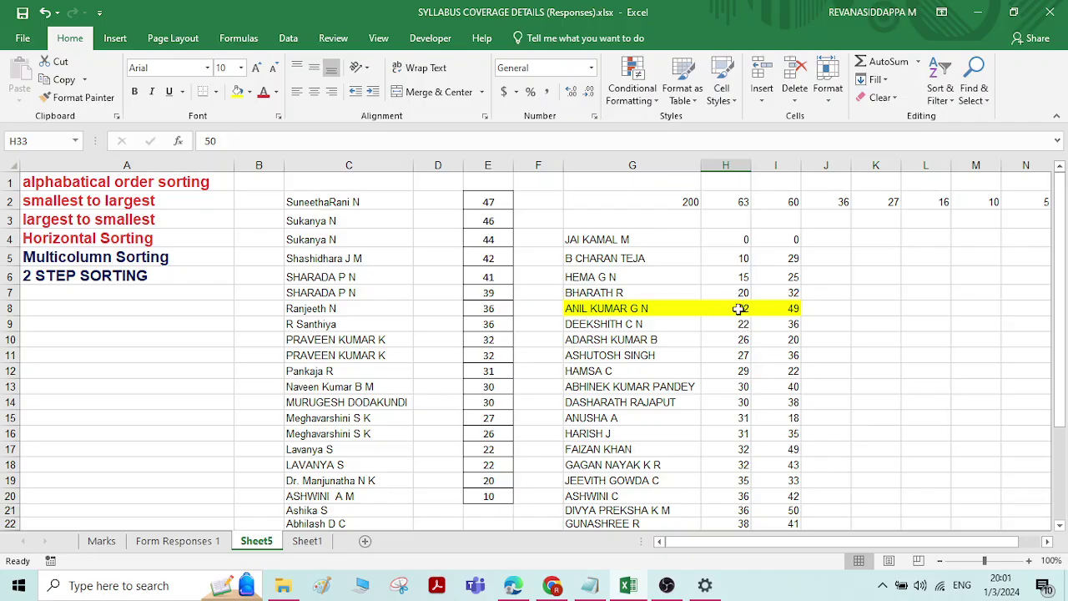
click(650, 307)
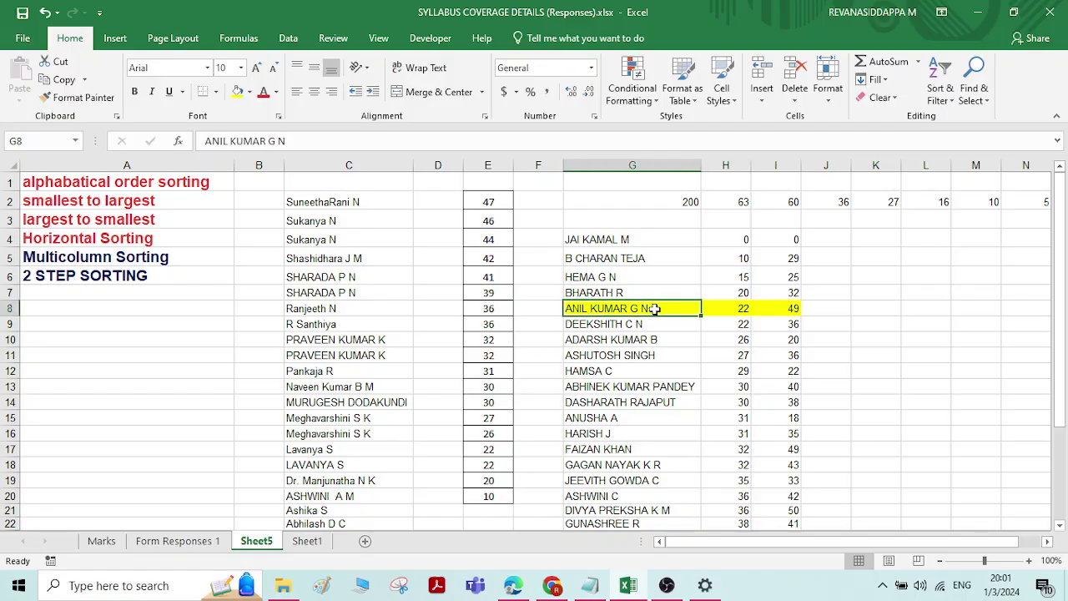
click(785, 308)
click(641, 307)
click(744, 307)
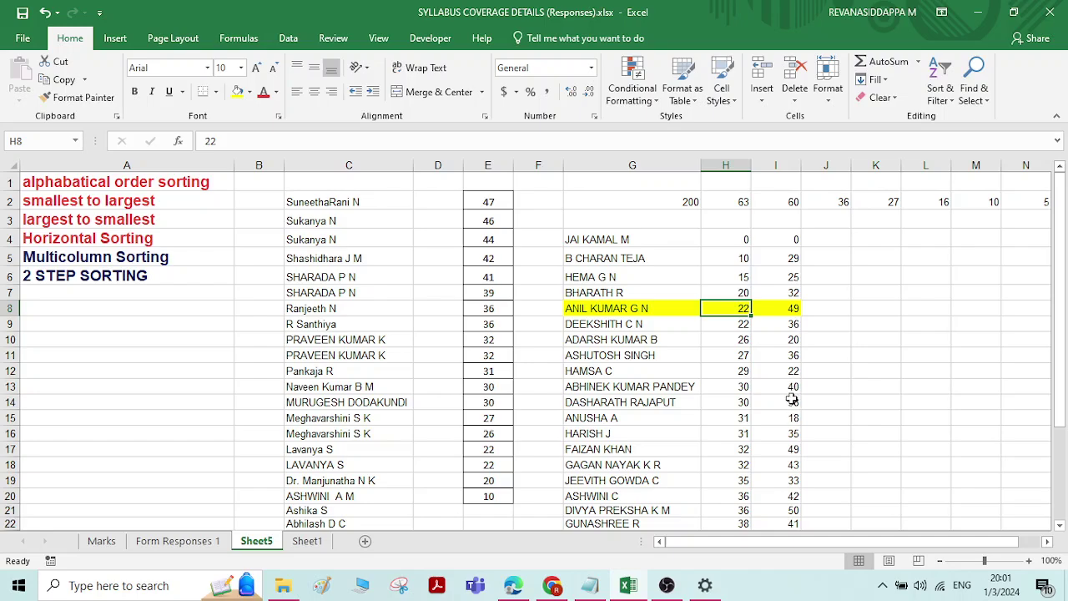
Sort the same table from smallest to largest by the second marks column, I
scroll(791, 399, down, 2)
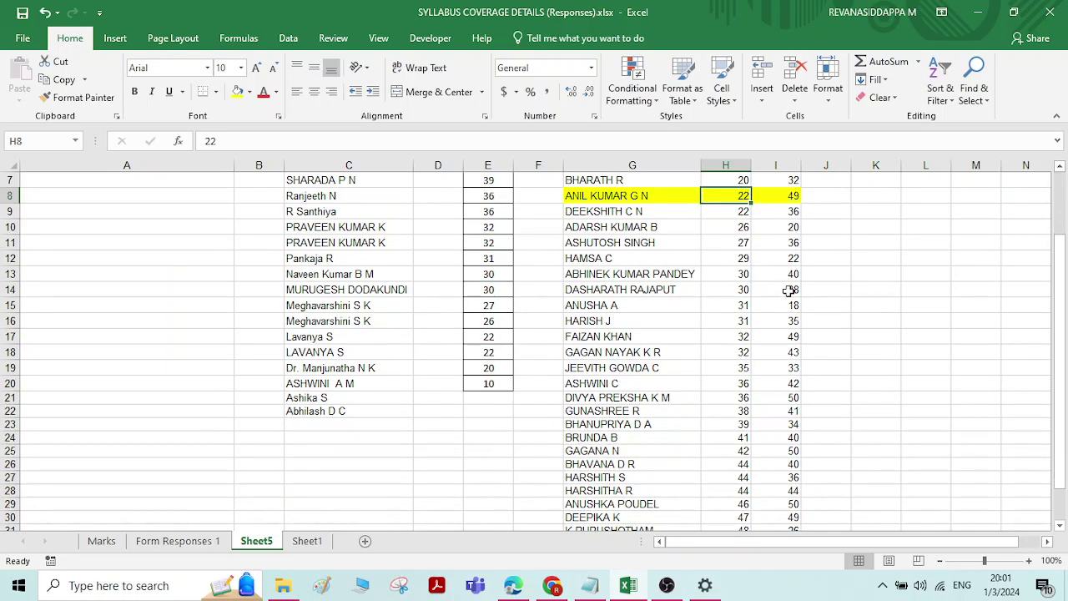
click(791, 288)
scroll(793, 338, up, 2)
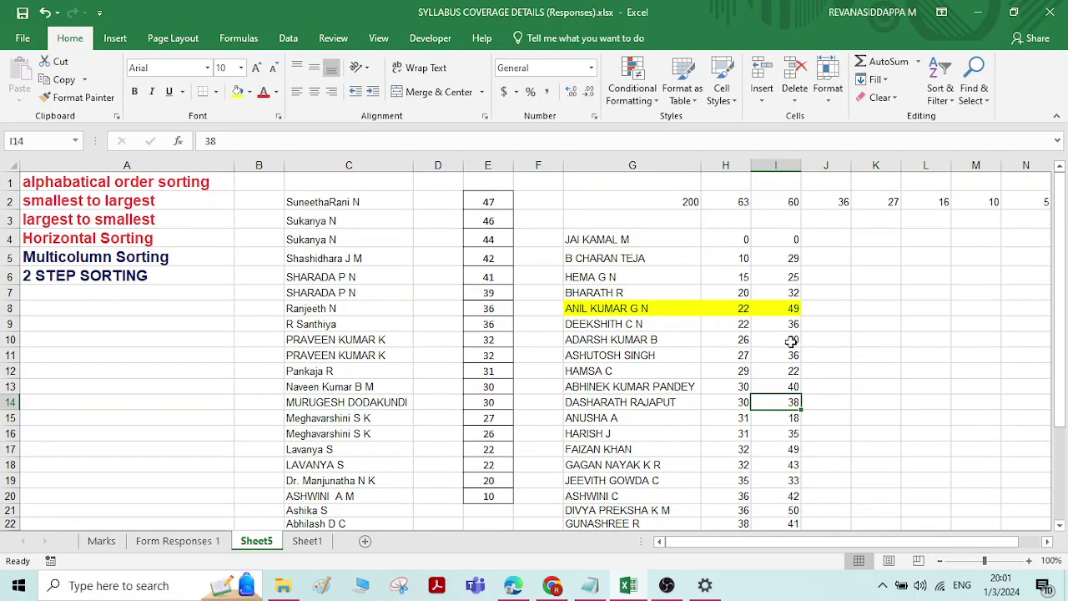
click(941, 96)
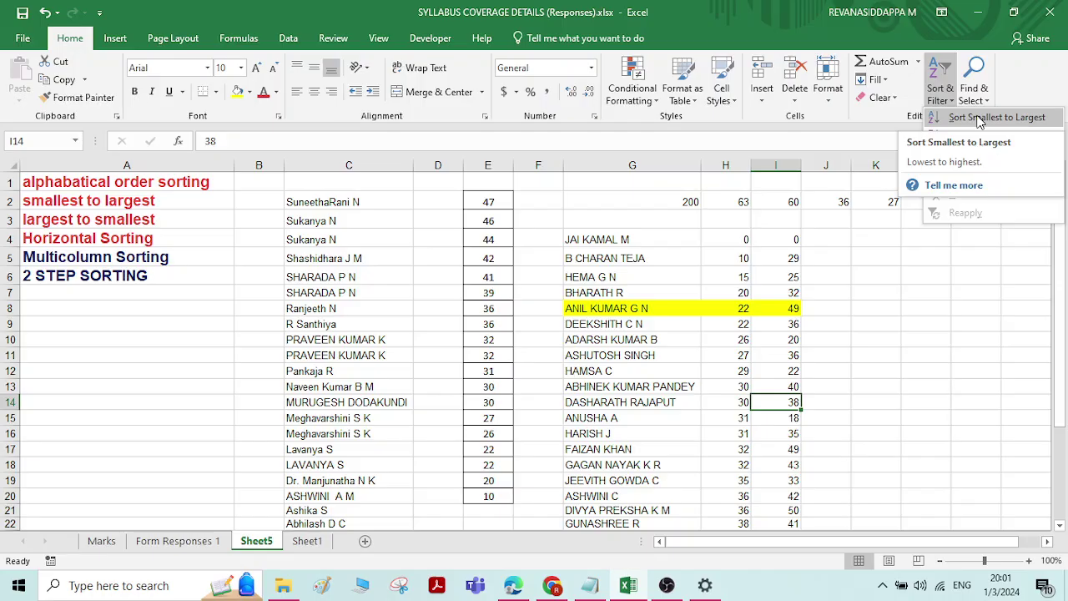
click(980, 118)
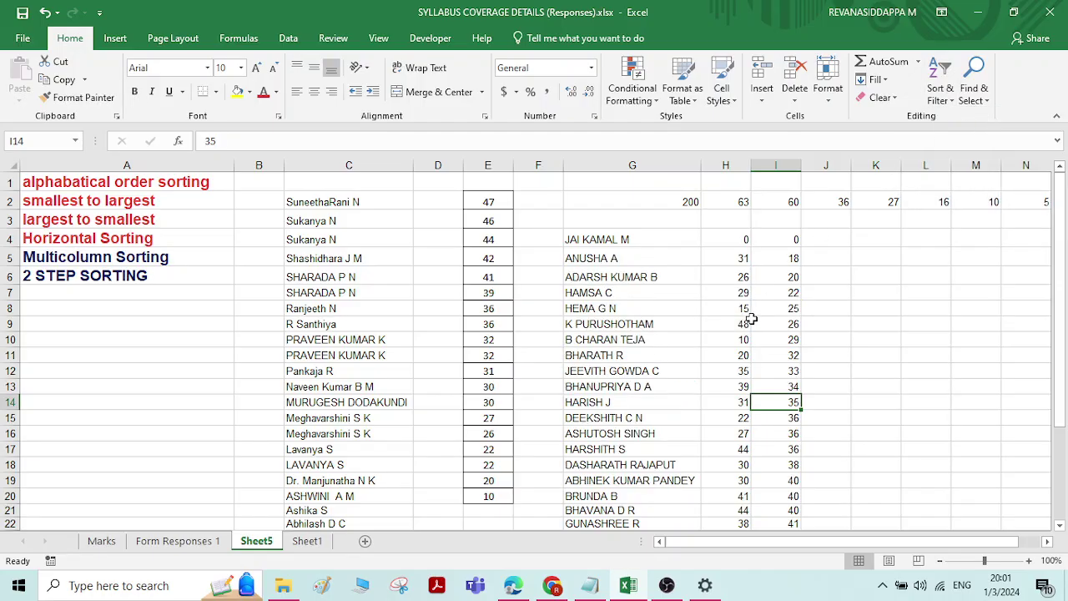
Examine where the yellow row sits and how the marks in columns H and I are ordered from row 4 to row 33
scroll(663, 388, down, 4)
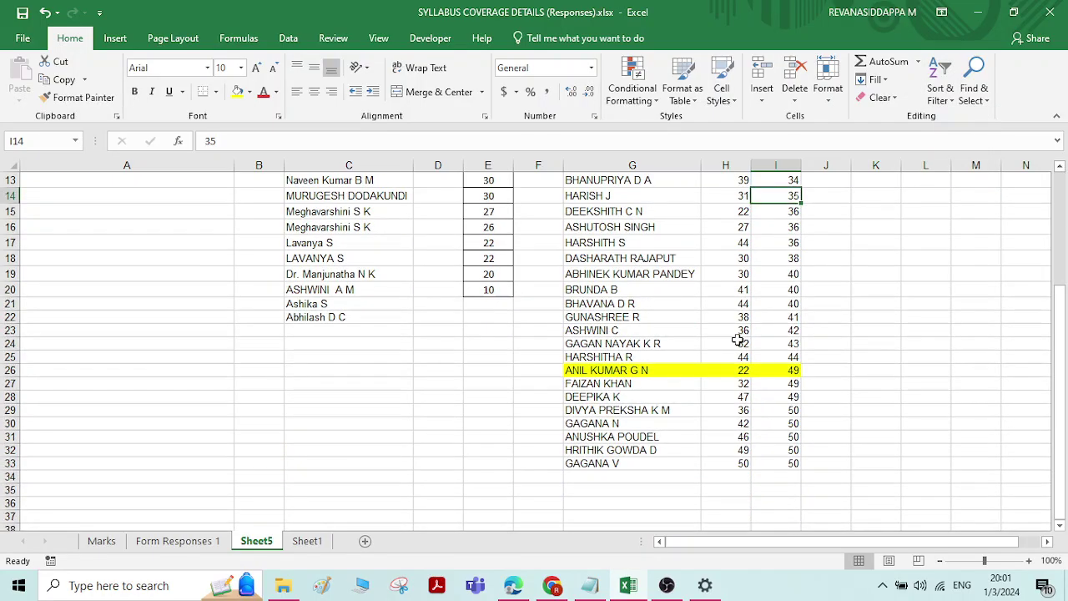
click(793, 372)
scroll(791, 359, up, 4)
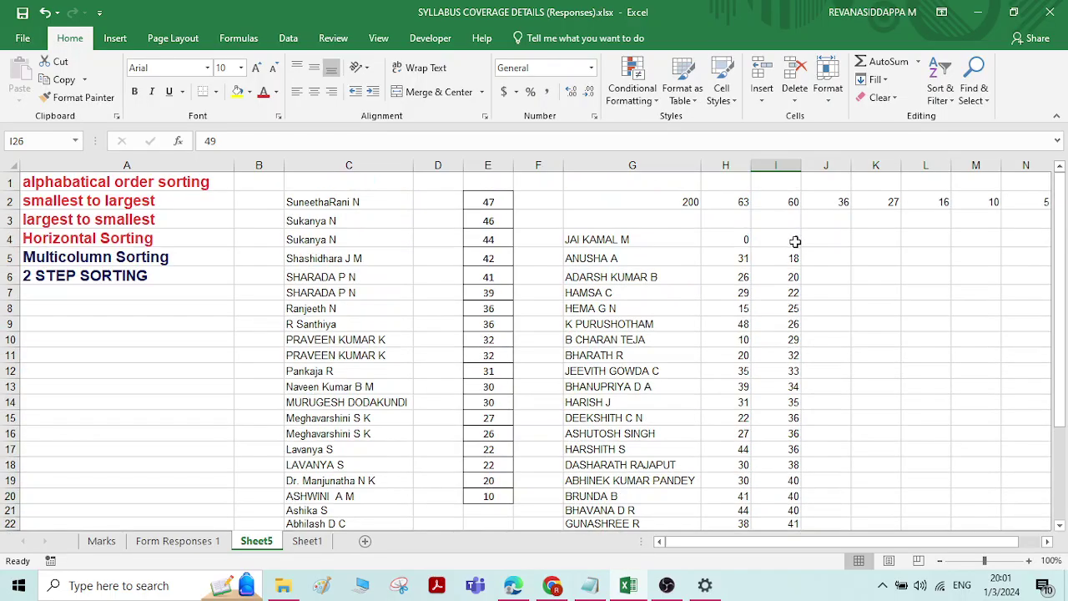
scroll(795, 250, down, 3)
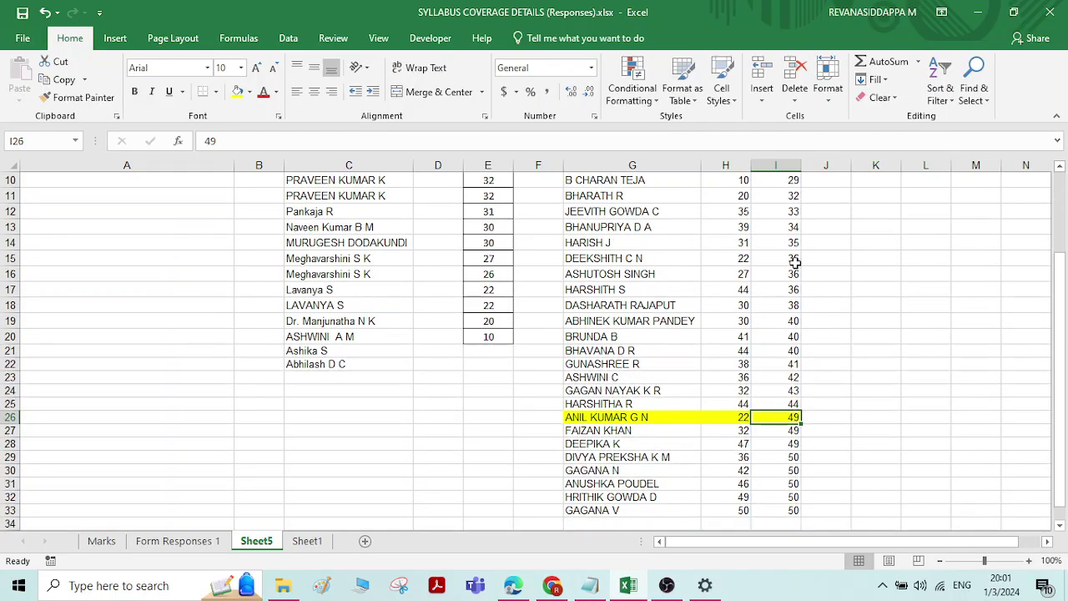
click(742, 417)
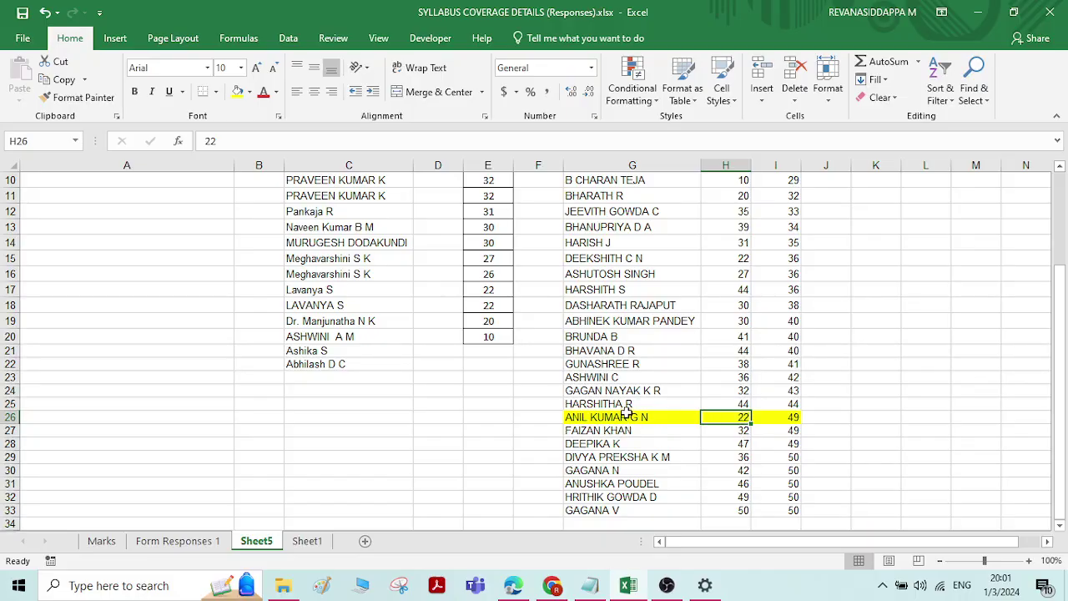
scroll(726, 355, up, 2)
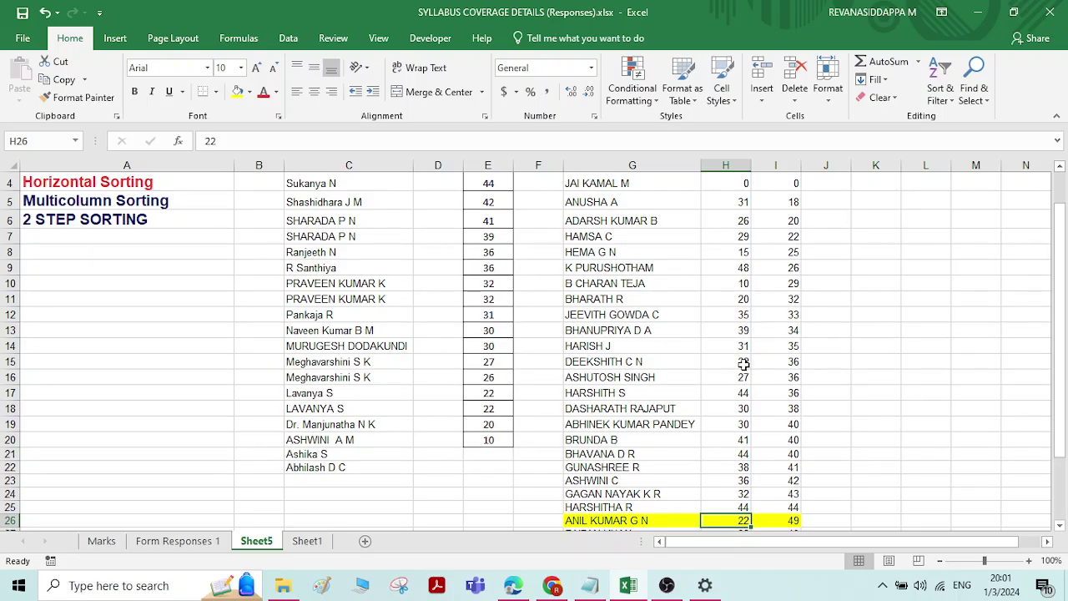
scroll(743, 363, down, 2)
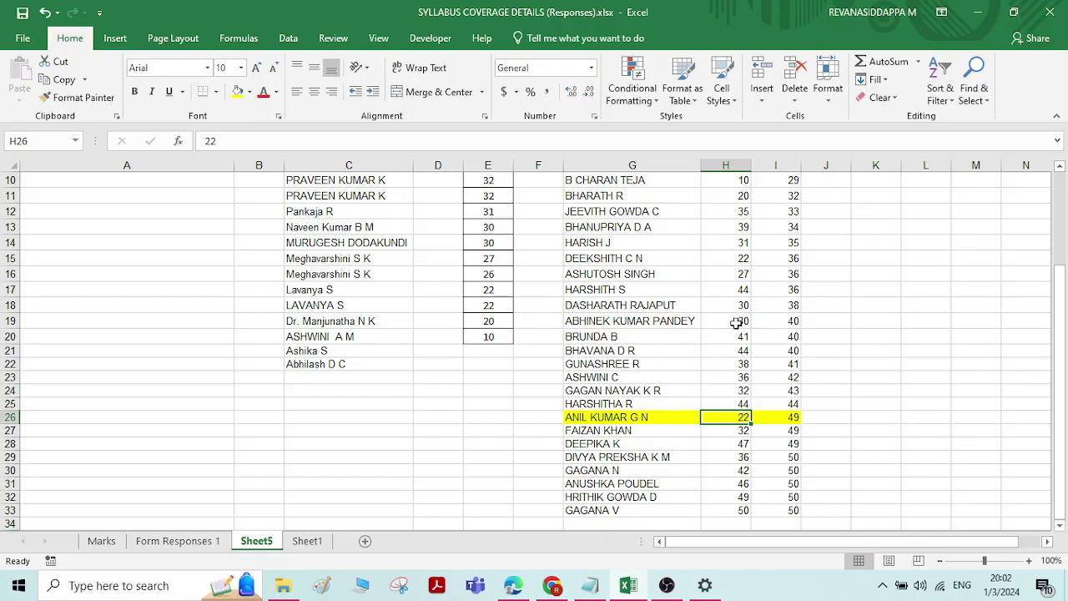
scroll(734, 323, up, 3)
scroll(775, 280, down, 3)
scroll(776, 274, up, 2)
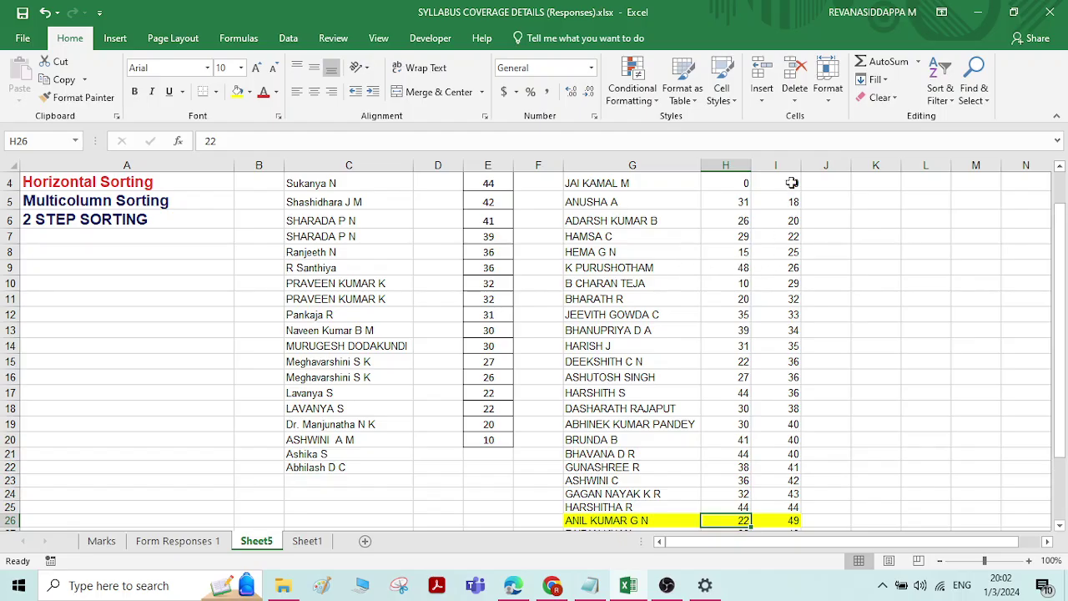
Sort only the second marks column, I4:I33, from smallest to largest, continuing with the current selection instead of expanding it
drag(792, 182, 788, 517)
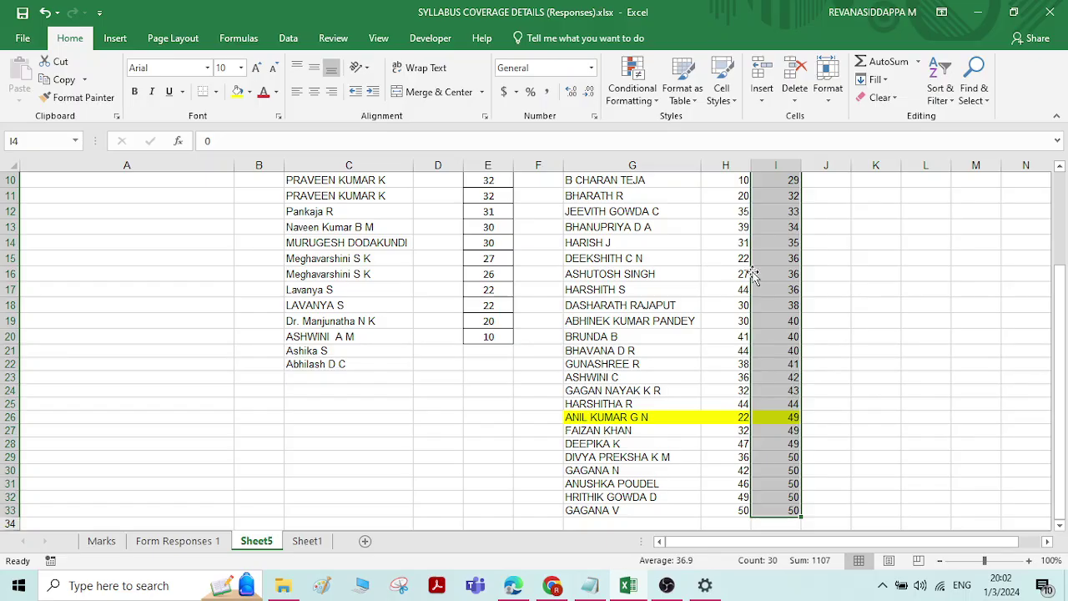
scroll(775, 281, up, 3)
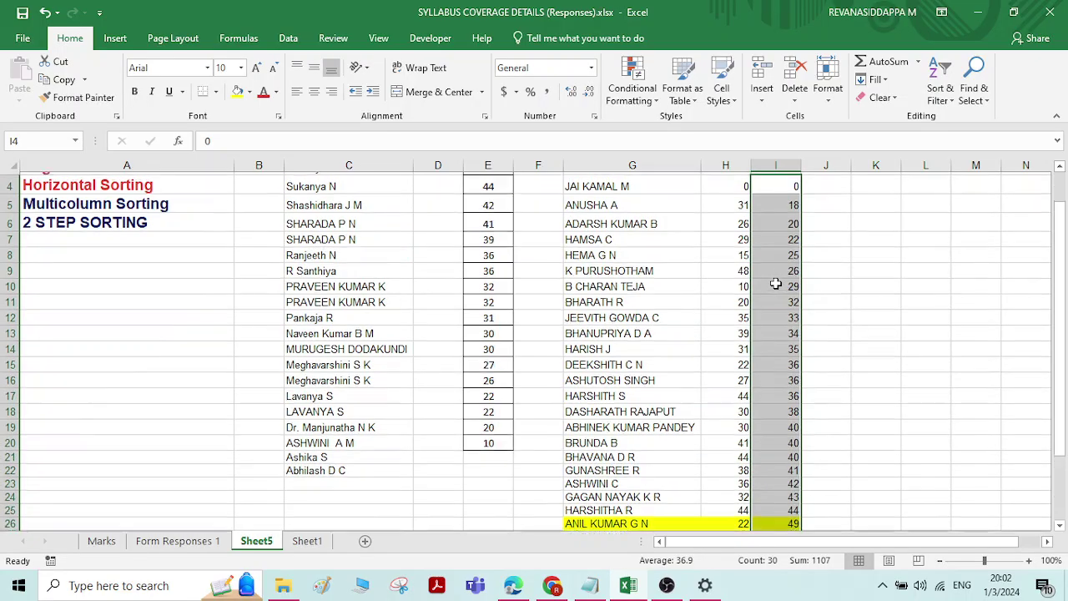
scroll(776, 284, down, 2)
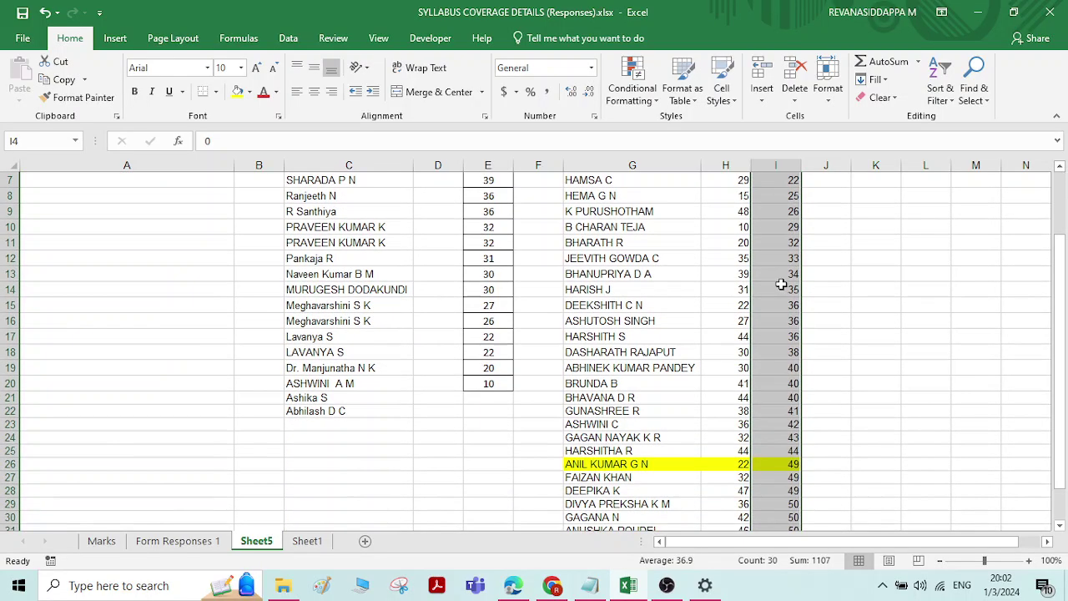
scroll(779, 288, up, 2)
drag(786, 242, 787, 506)
scroll(784, 253, up, 3)
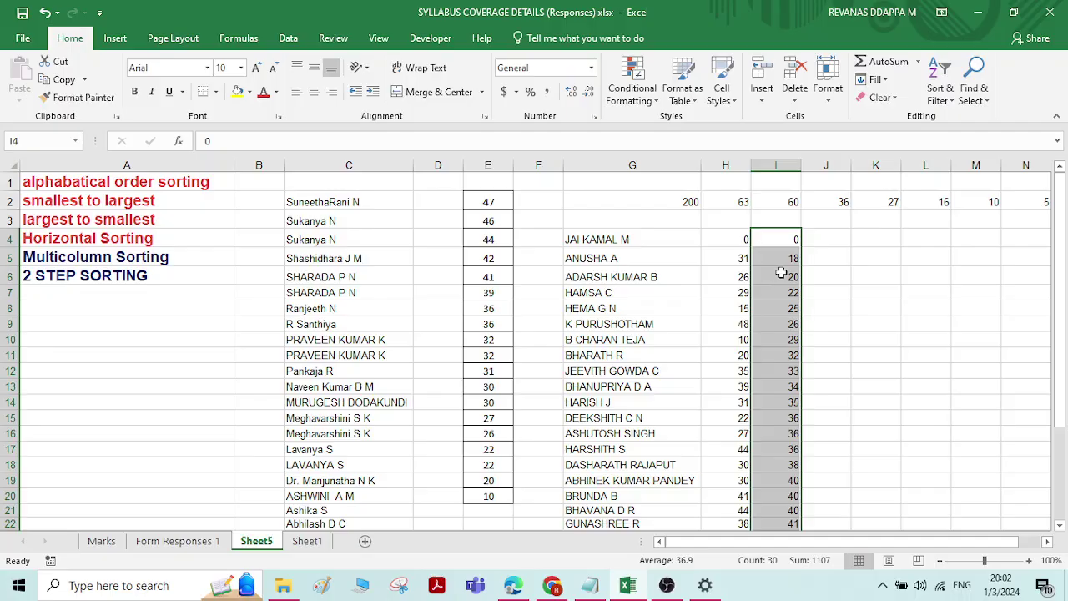
scroll(787, 270, down, 1)
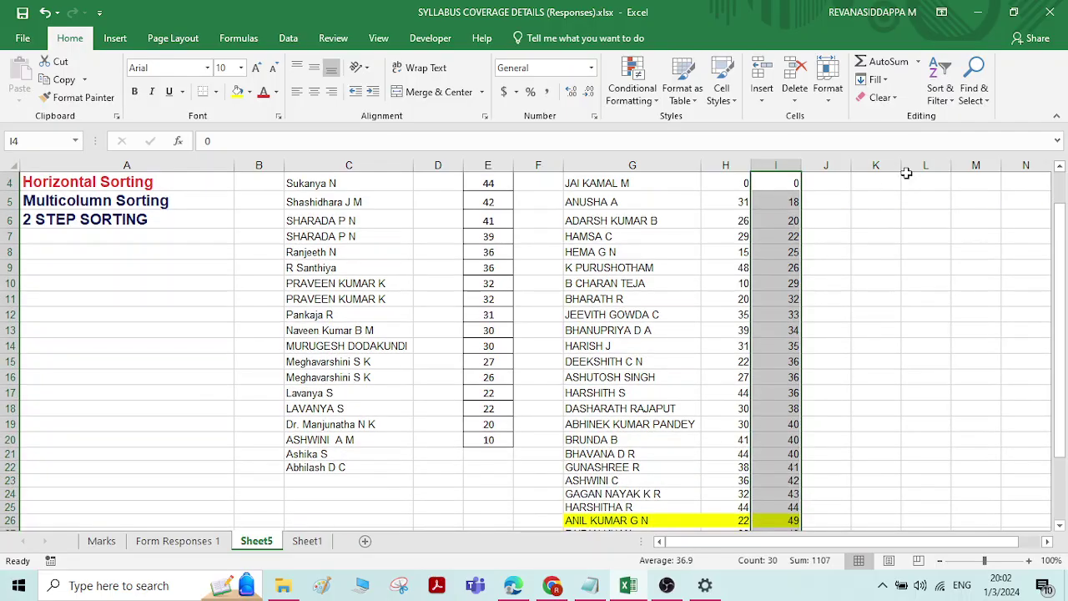
click(948, 100)
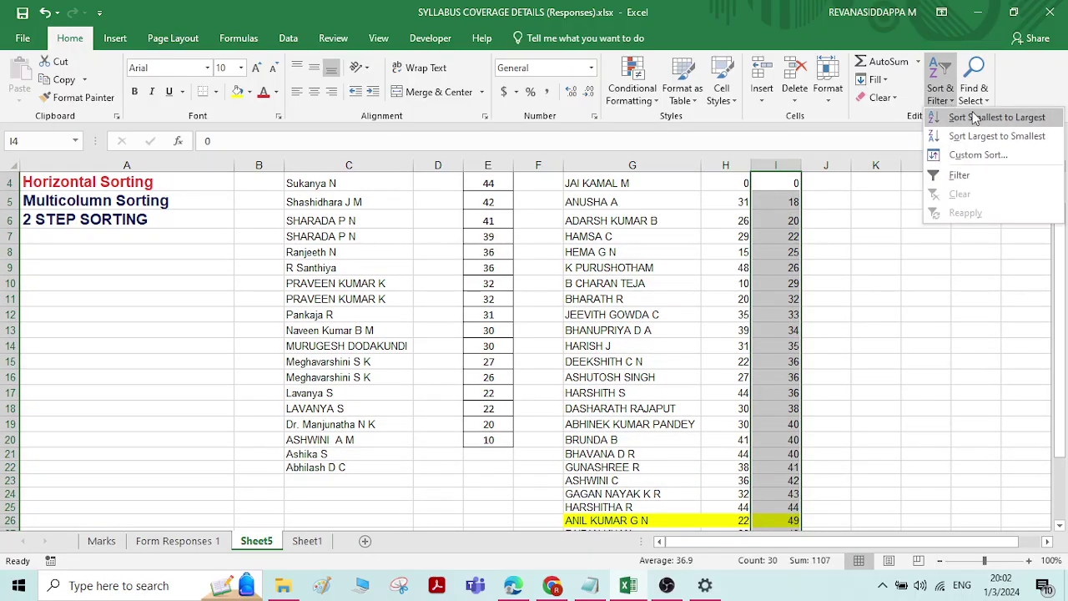
click(978, 119)
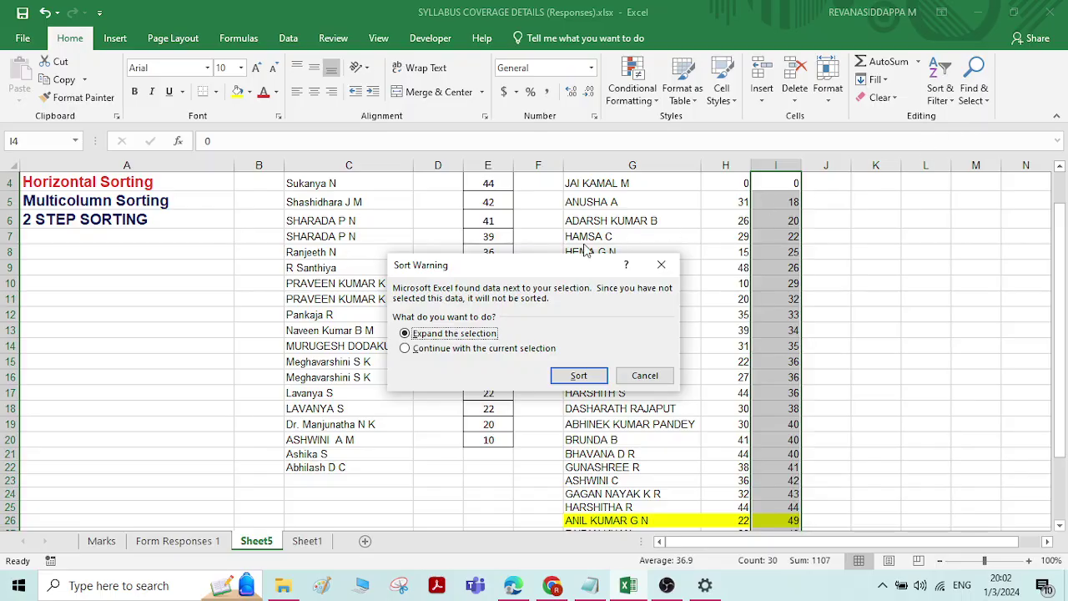
drag(534, 271, 423, 229)
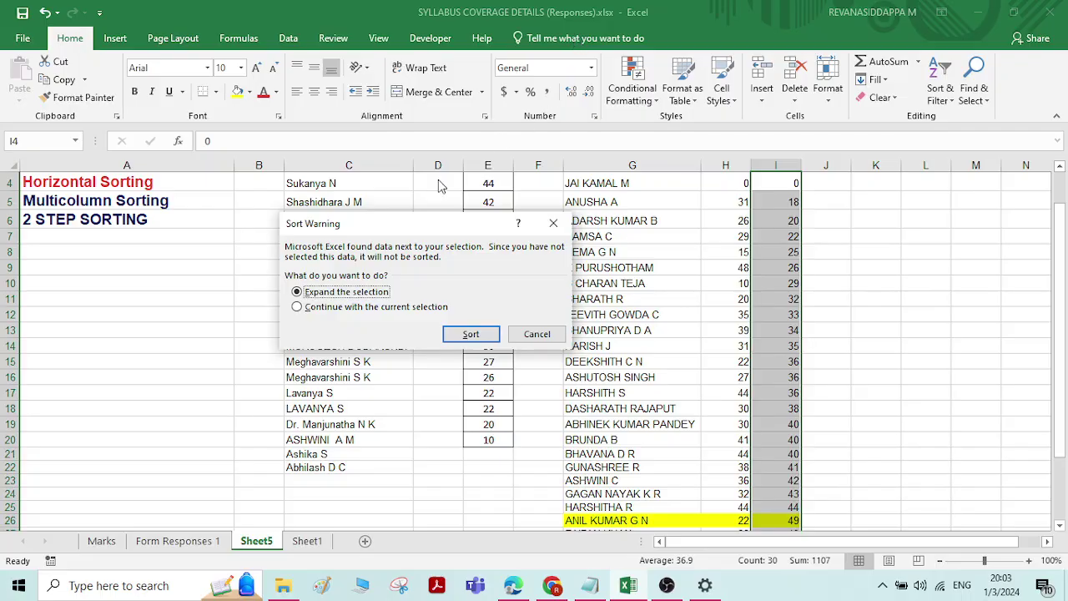
click(332, 308)
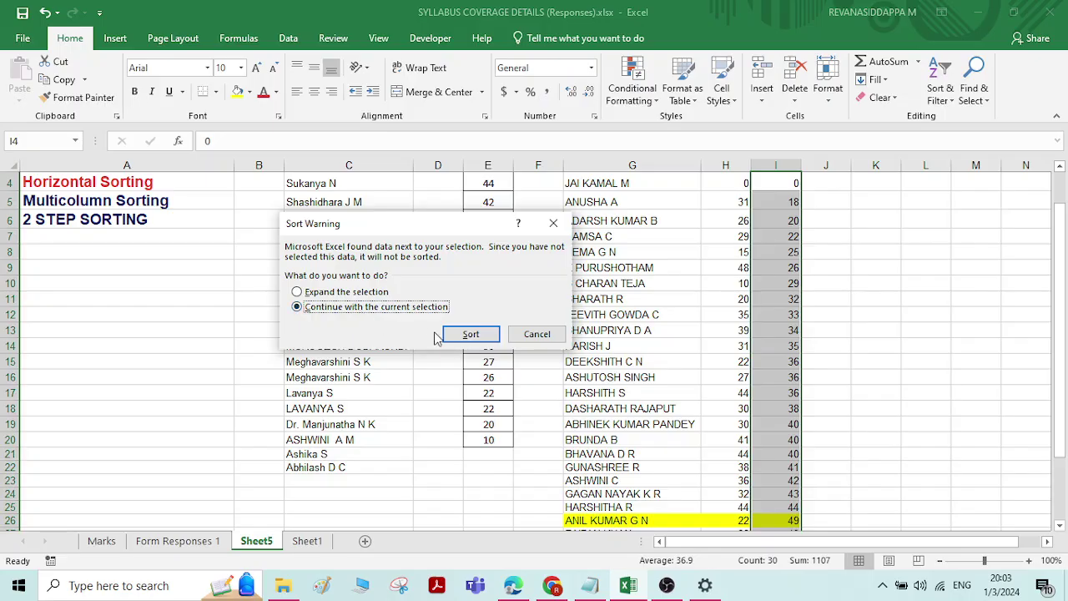
click(471, 334)
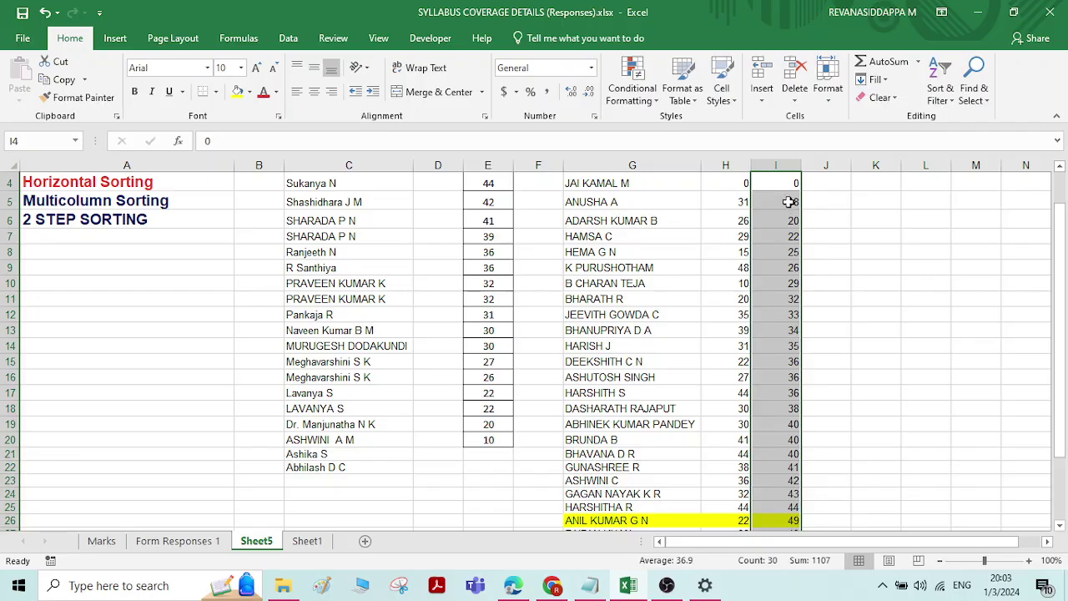
scroll(768, 295, down, 4)
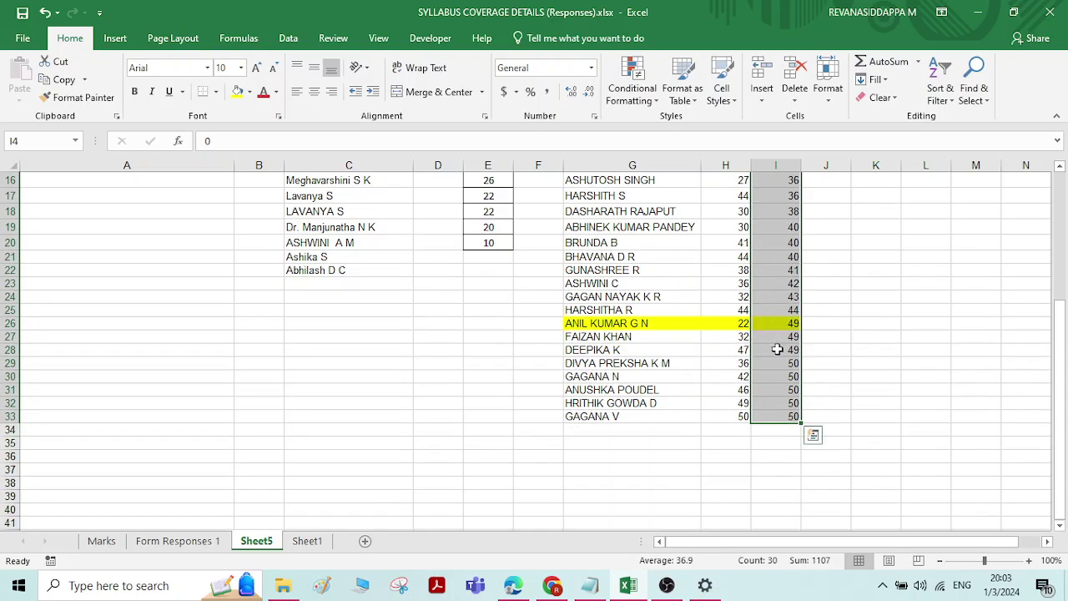
scroll(777, 362, up, 4)
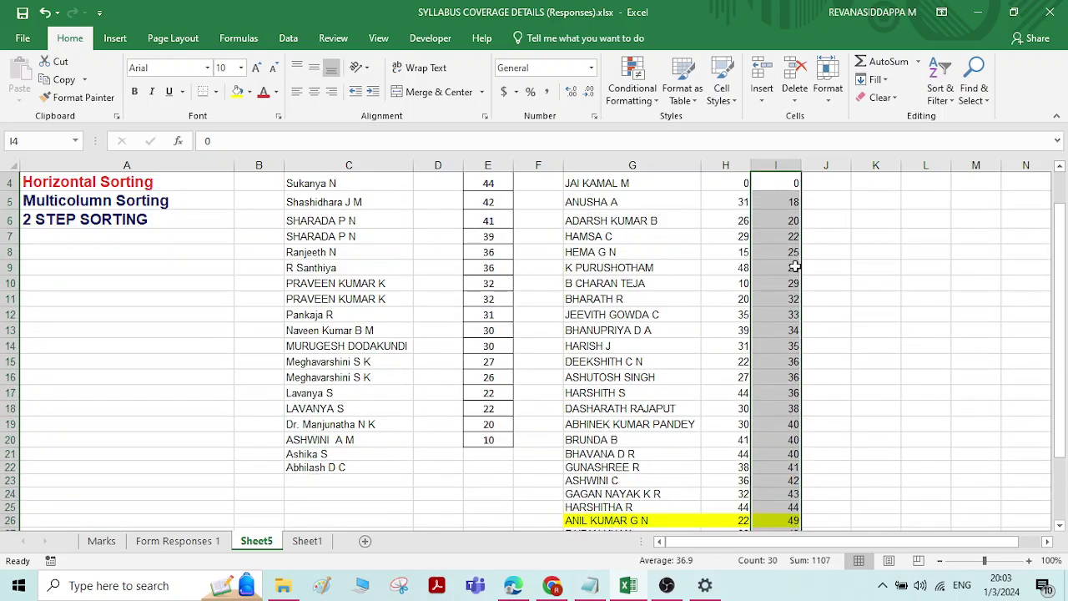
Sort only the second marks column, I4:I33, from largest to smallest, continuing with the current selection
click(940, 91)
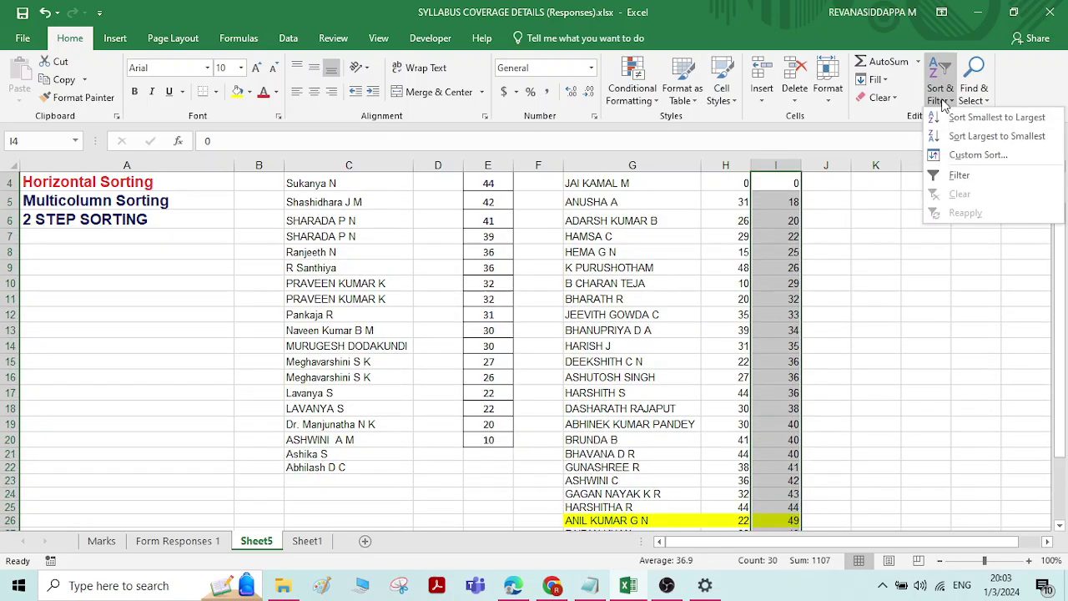
click(987, 138)
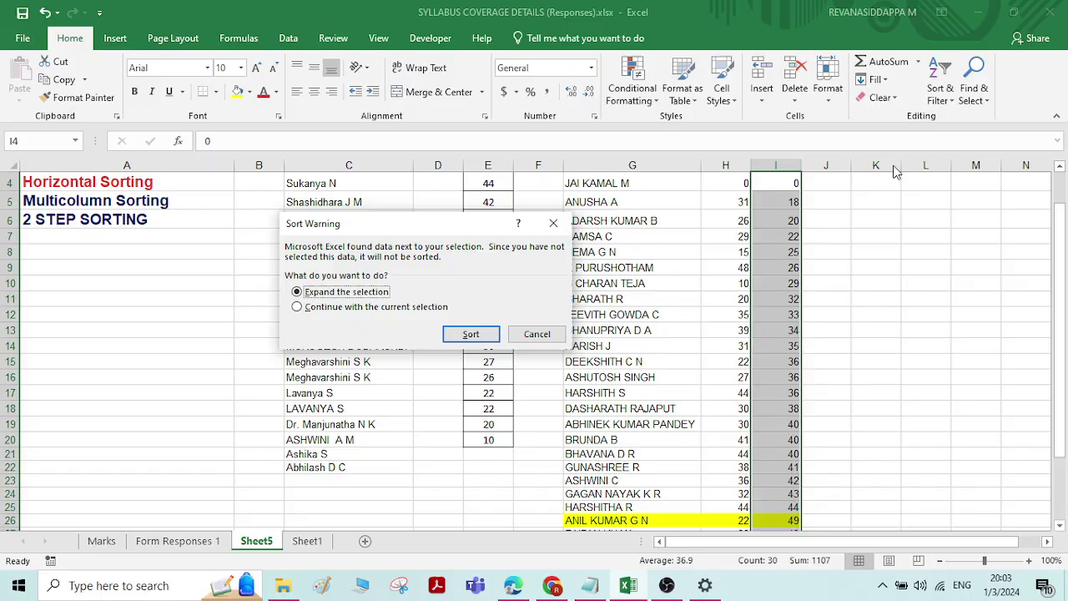
click(356, 308)
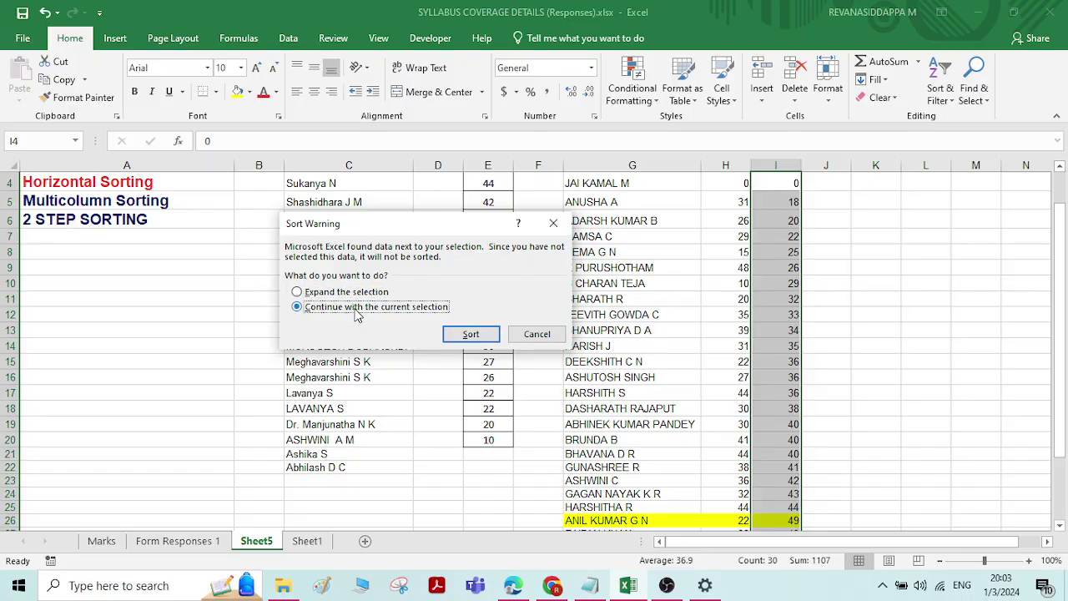
click(471, 334)
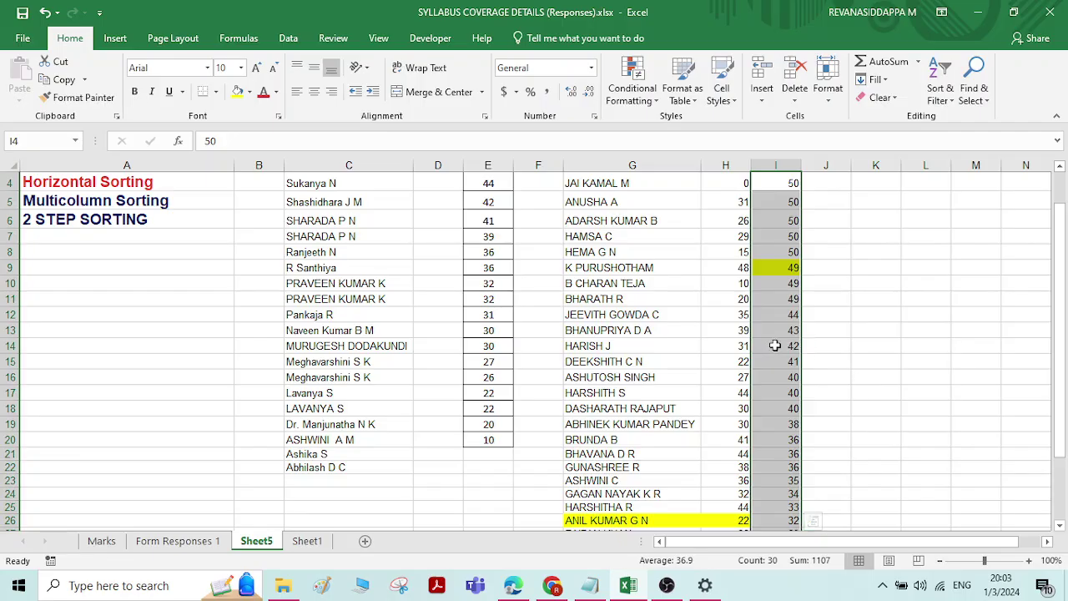
click(785, 271)
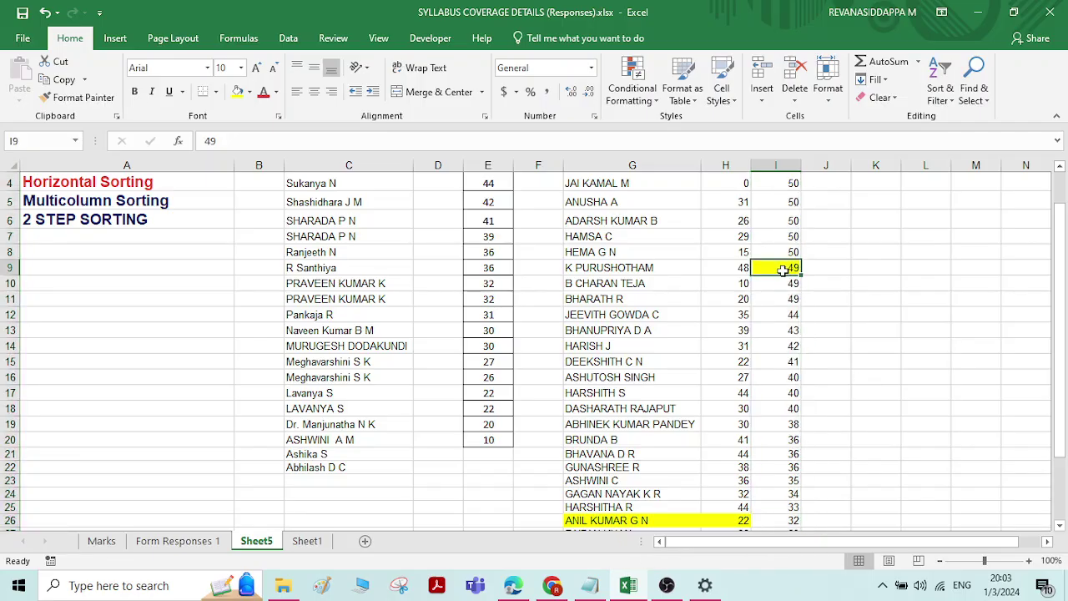
scroll(782, 270, down, 1)
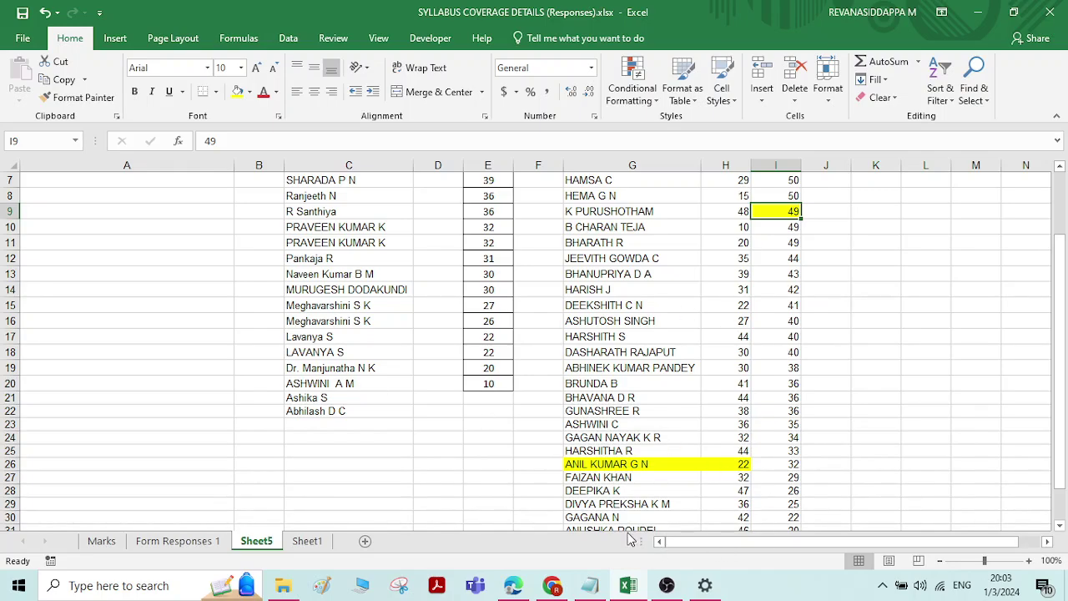
Mark the Multicolumn Sorting entry in A5 as covered by changing its font colour to red
scroll(250, 405, up, 2)
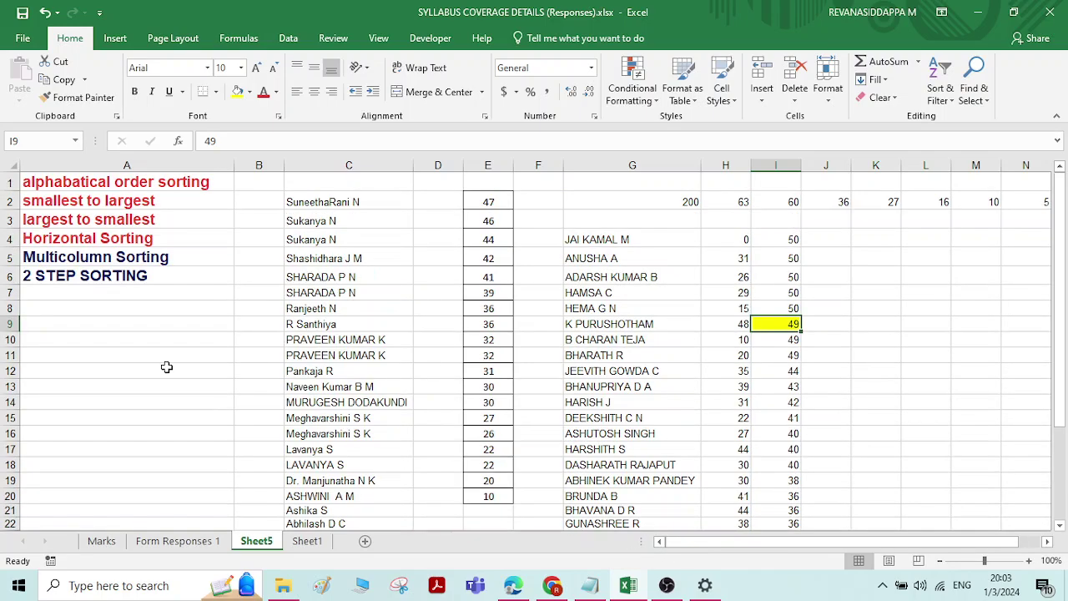
click(106, 258)
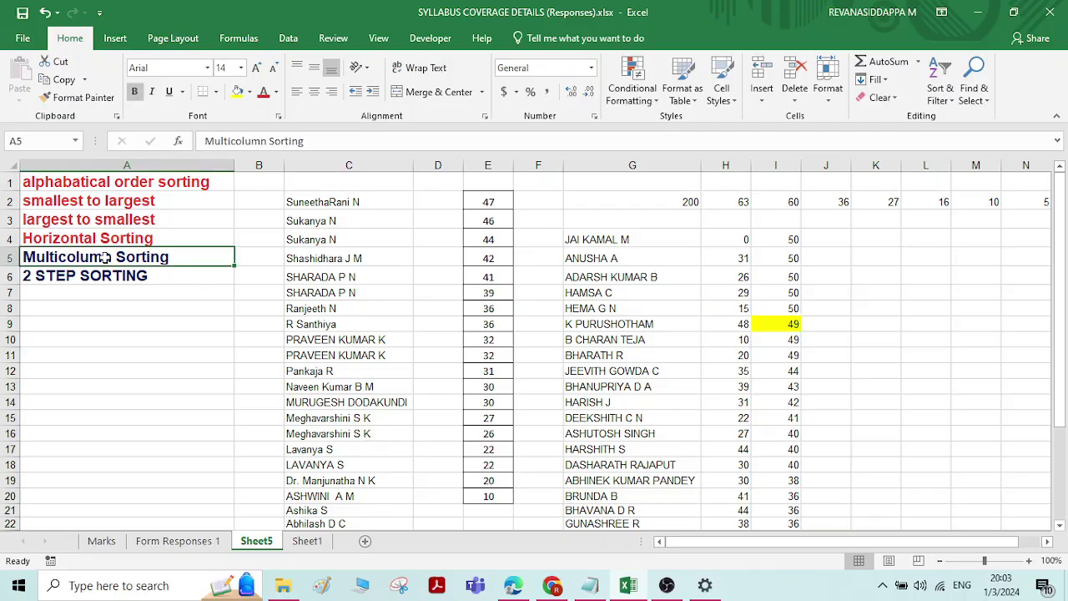
click(262, 91)
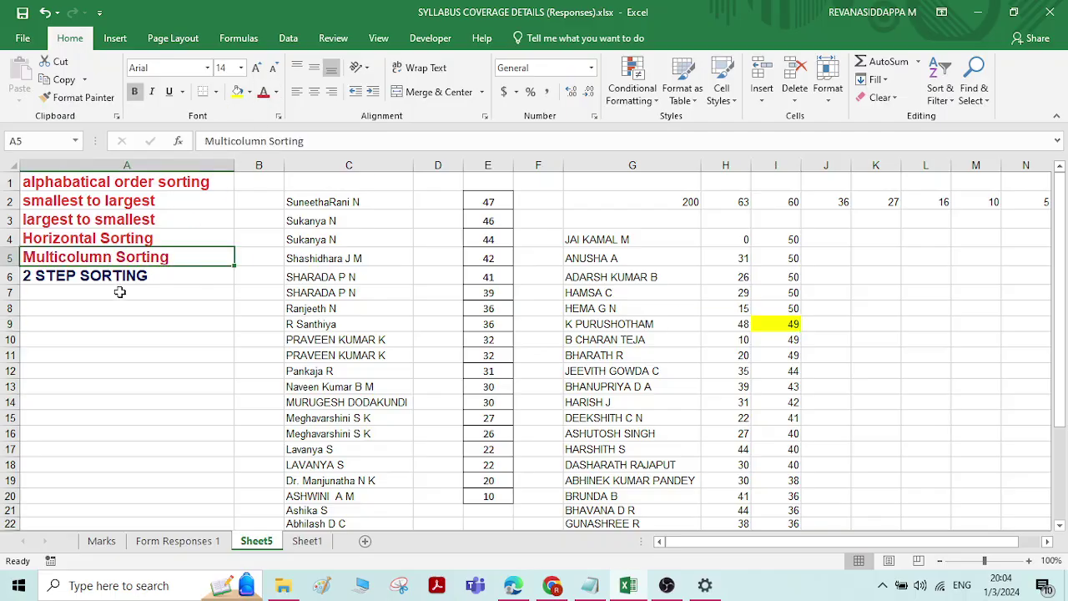
click(97, 277)
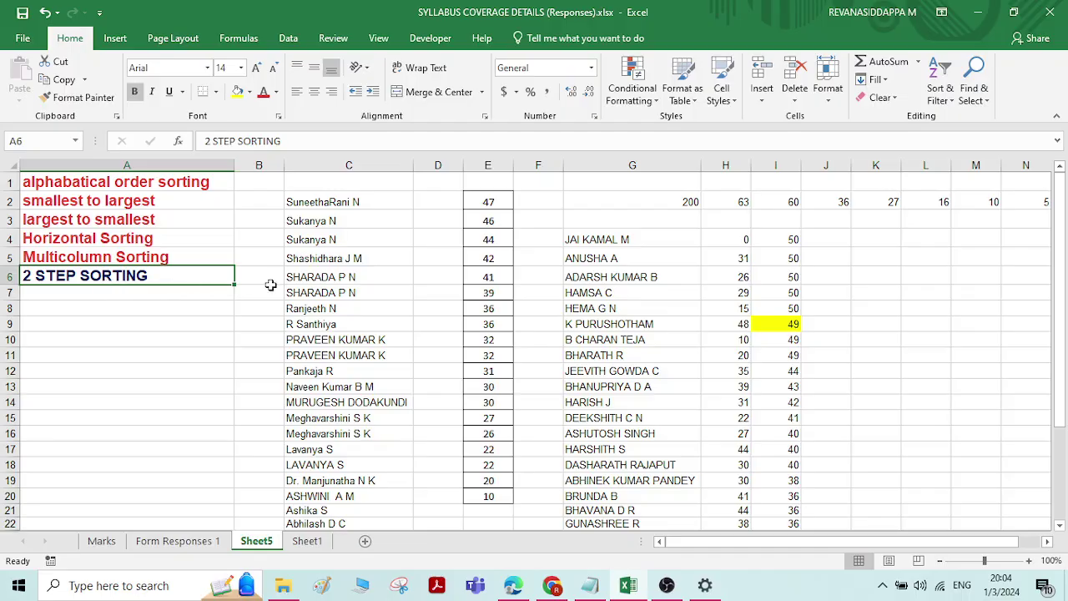
Copy the department and class teacher entries, C2:D37, from the Form Responses 1 sheet
click(185, 542)
click(417, 297)
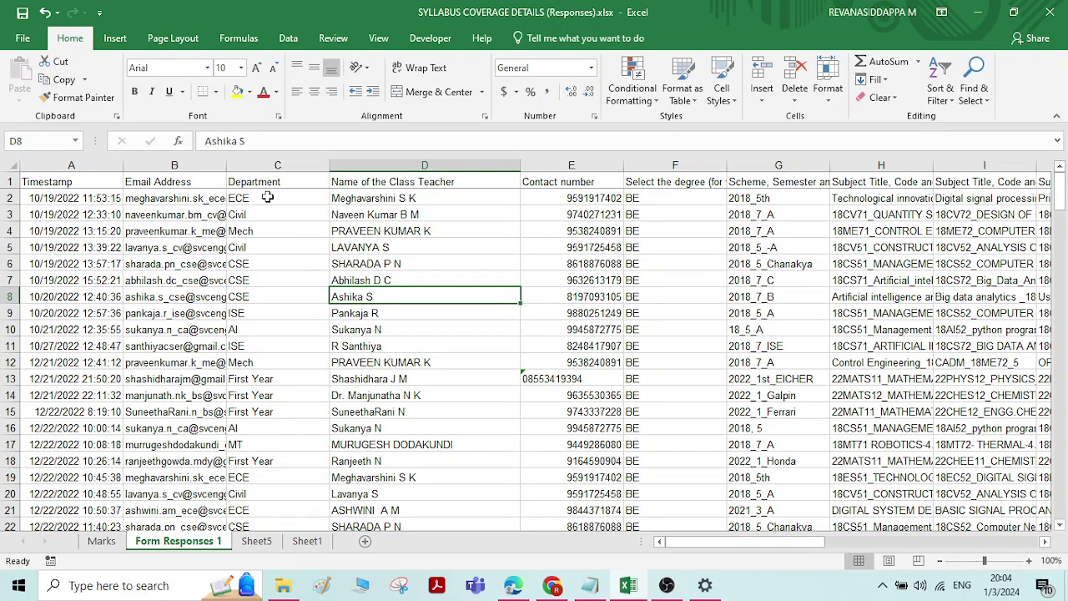
click(267, 197)
click(276, 233)
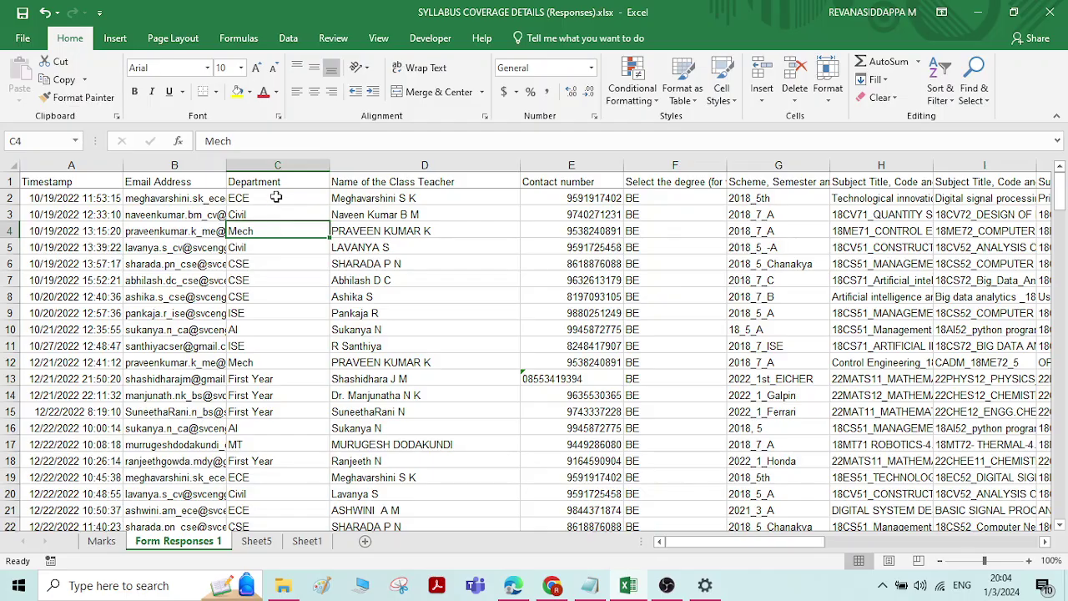
drag(275, 197, 383, 493)
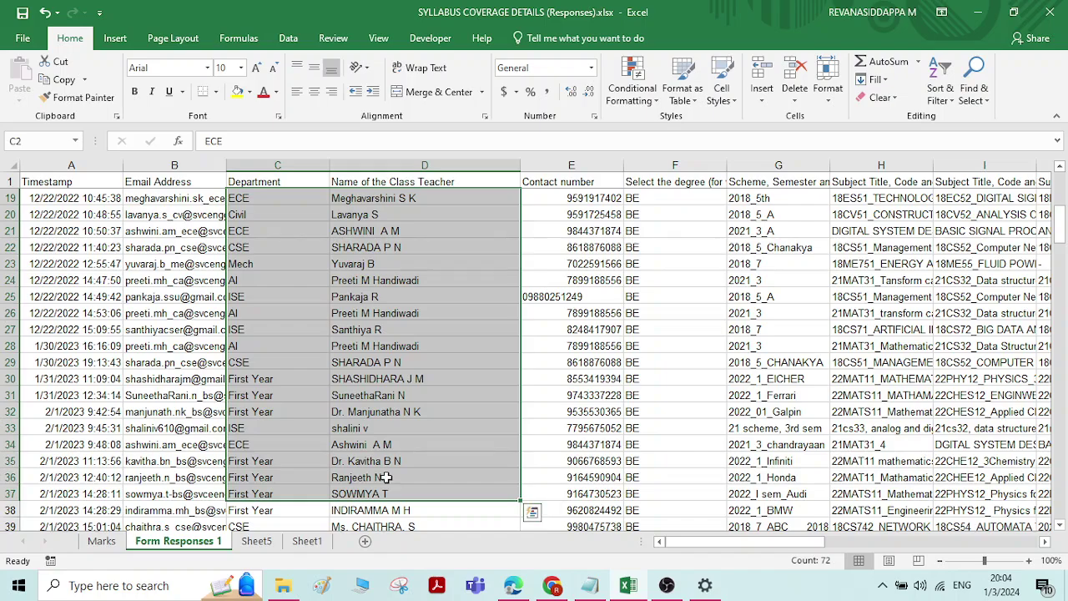
click(64, 79)
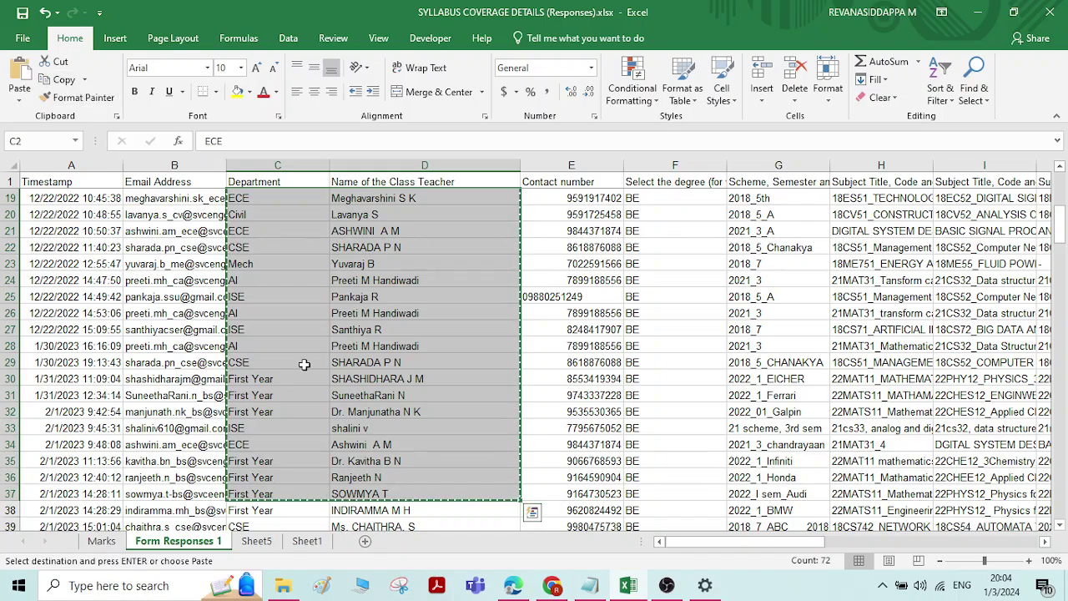
Paste the copied departments and teachers into Sheet5 starting at K4 and fit column L's width to the names
click(256, 541)
click(877, 240)
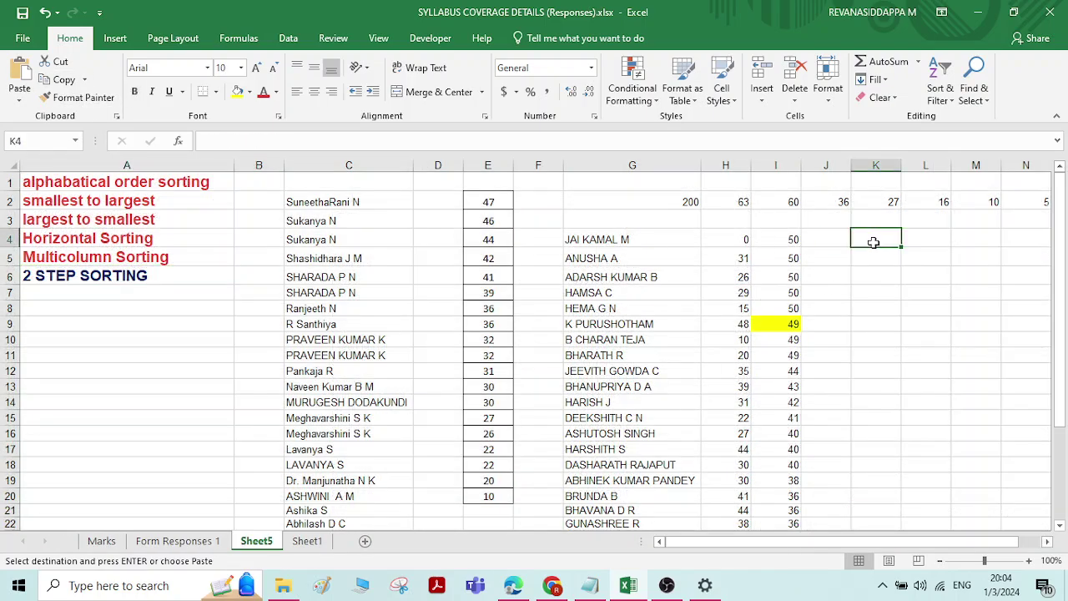
click(22, 73)
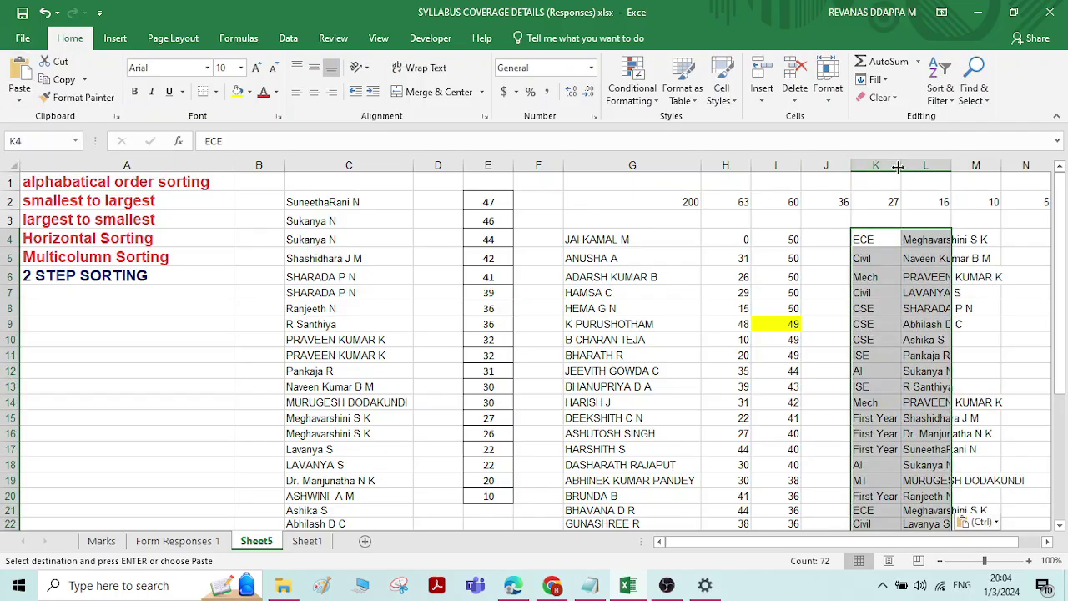
double_click(951, 165)
drag(838, 542, 927, 539)
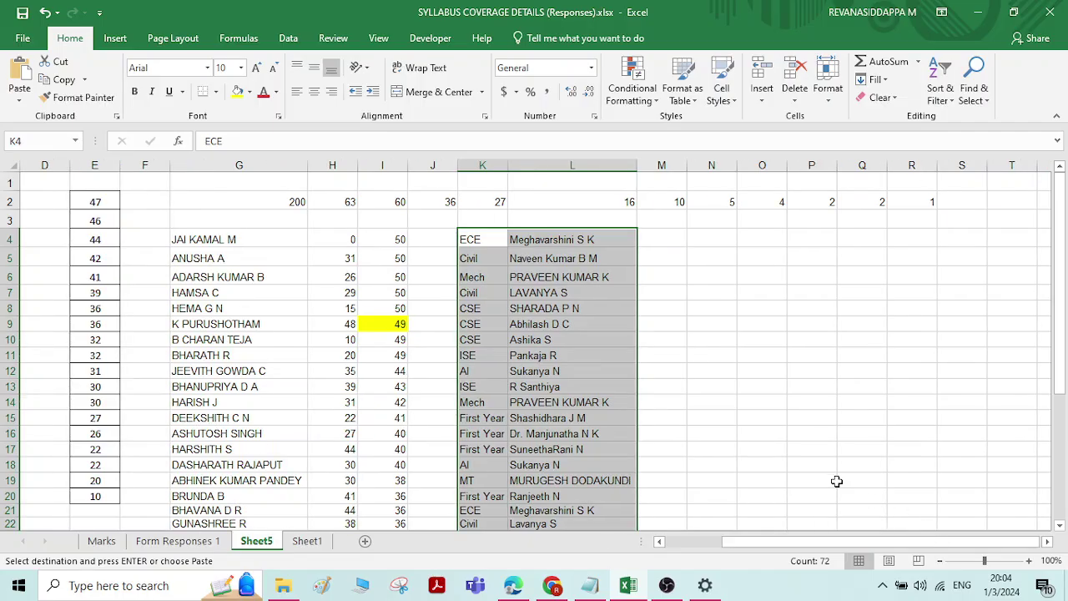
Sort the pasted department and teacher list from A to Z by the department column, K
click(696, 290)
click(552, 278)
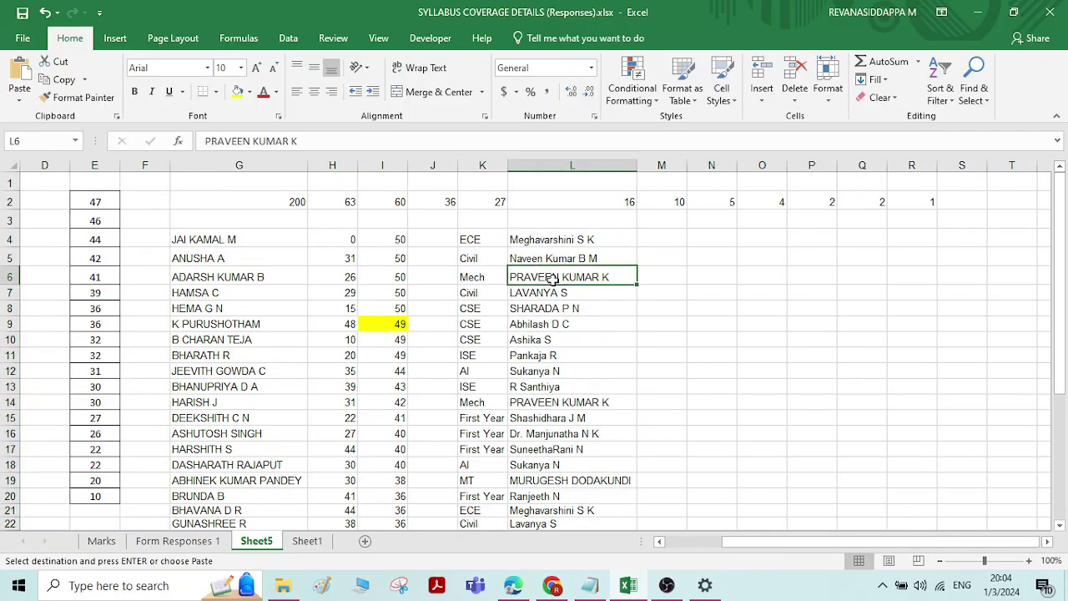
click(480, 308)
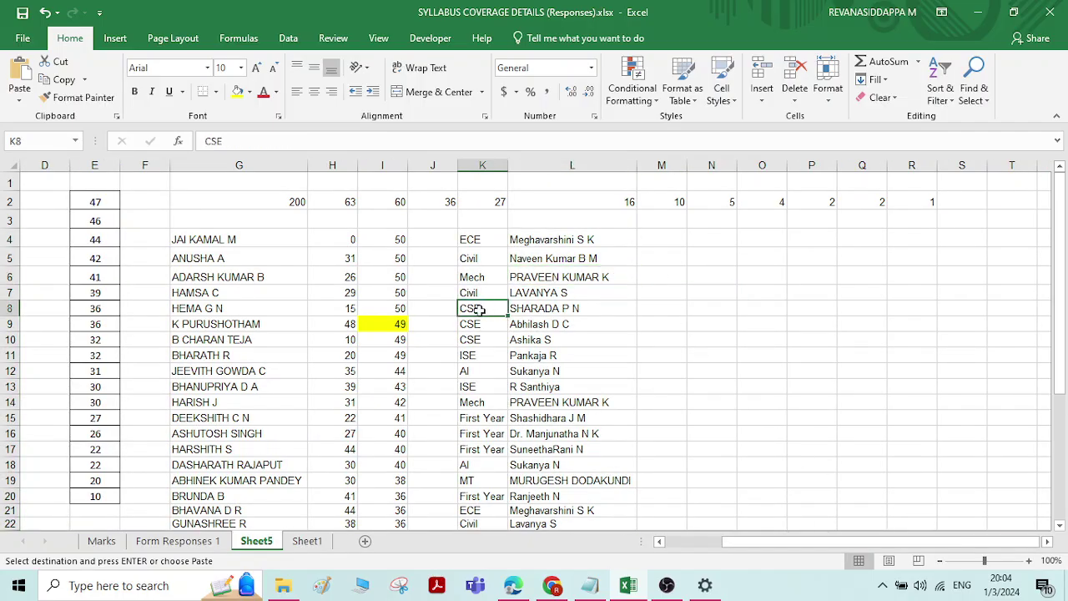
click(491, 238)
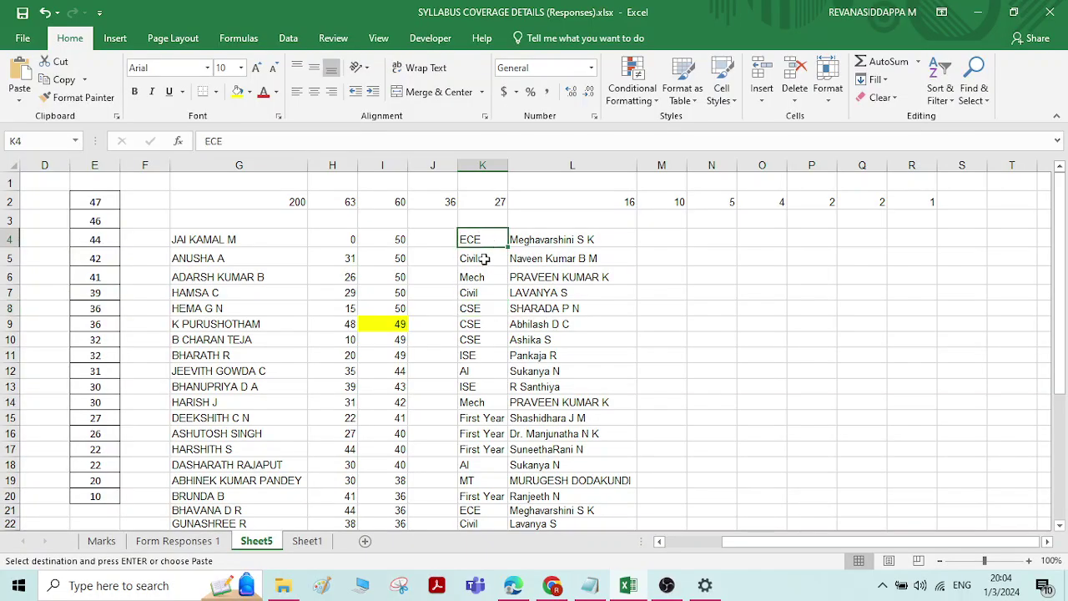
click(480, 304)
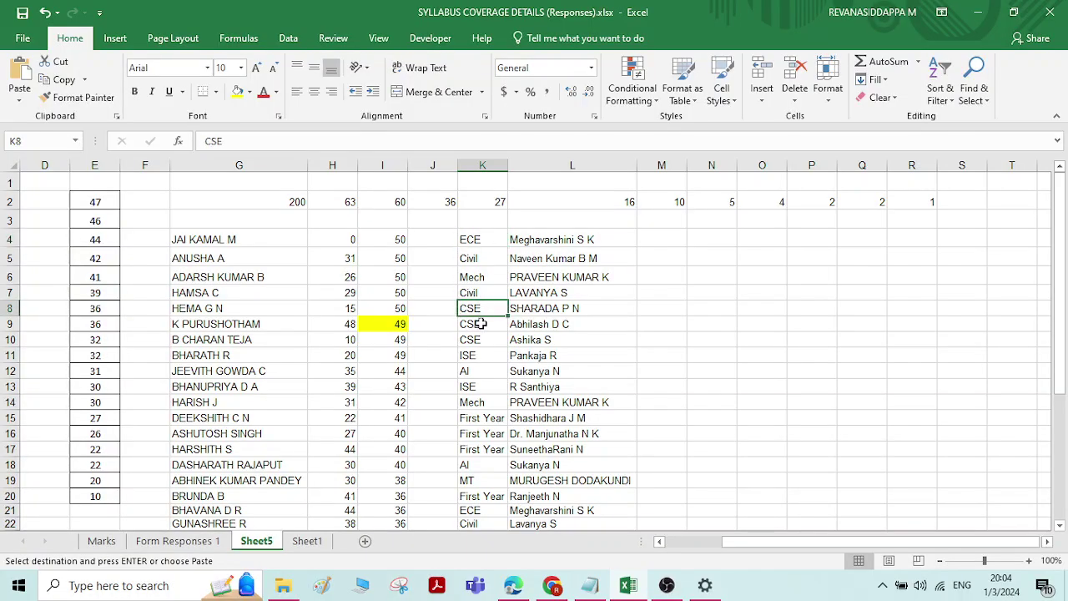
click(940, 90)
click(965, 118)
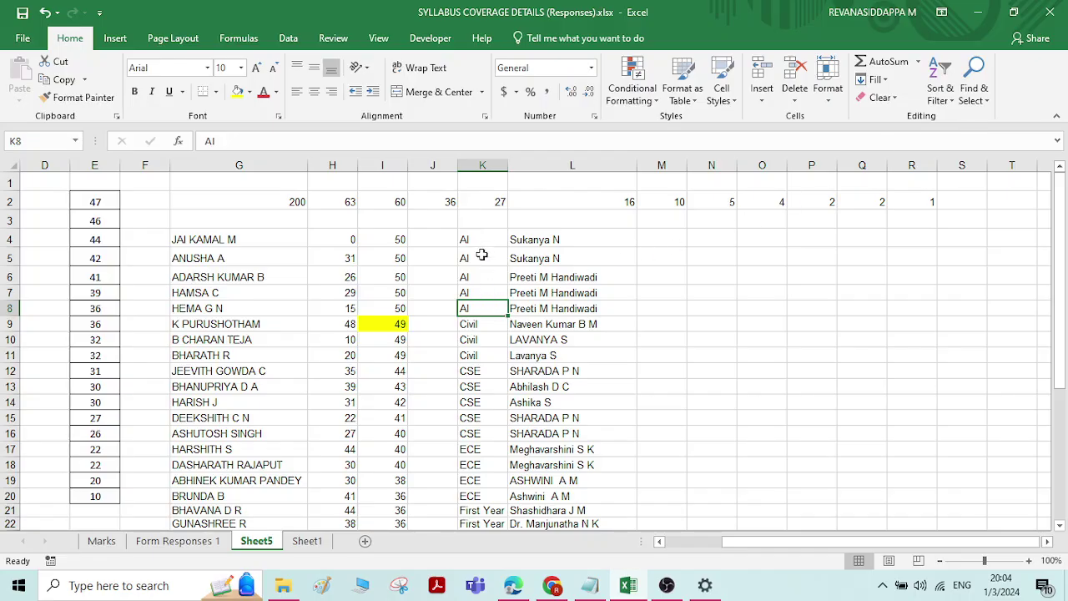
Examine how the departments in column K are grouped and how the teacher names beside them are ordered
scroll(472, 320, down, 2)
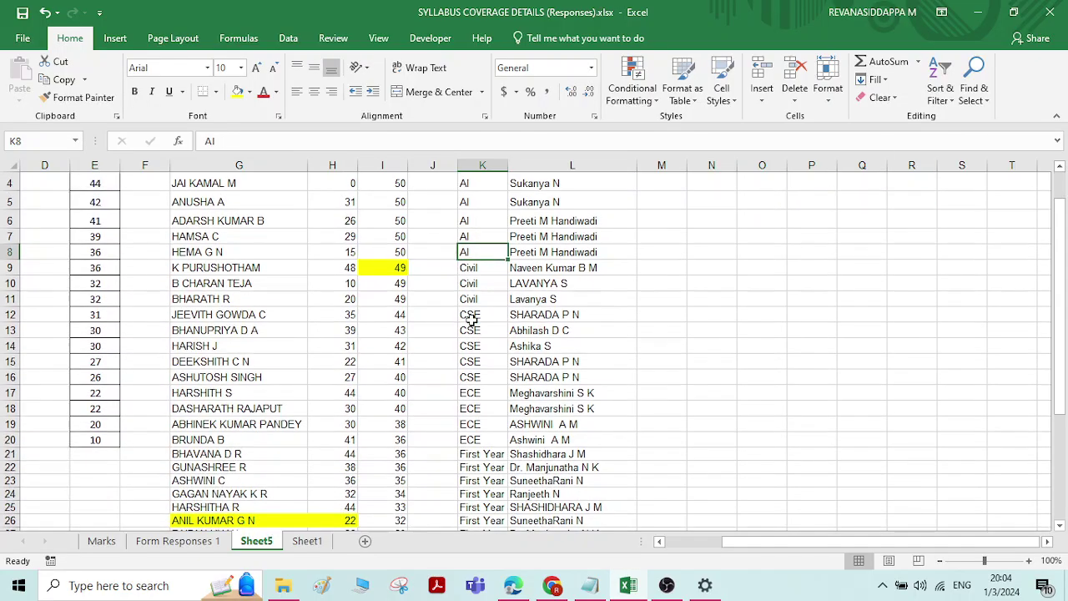
scroll(472, 325, up, 2)
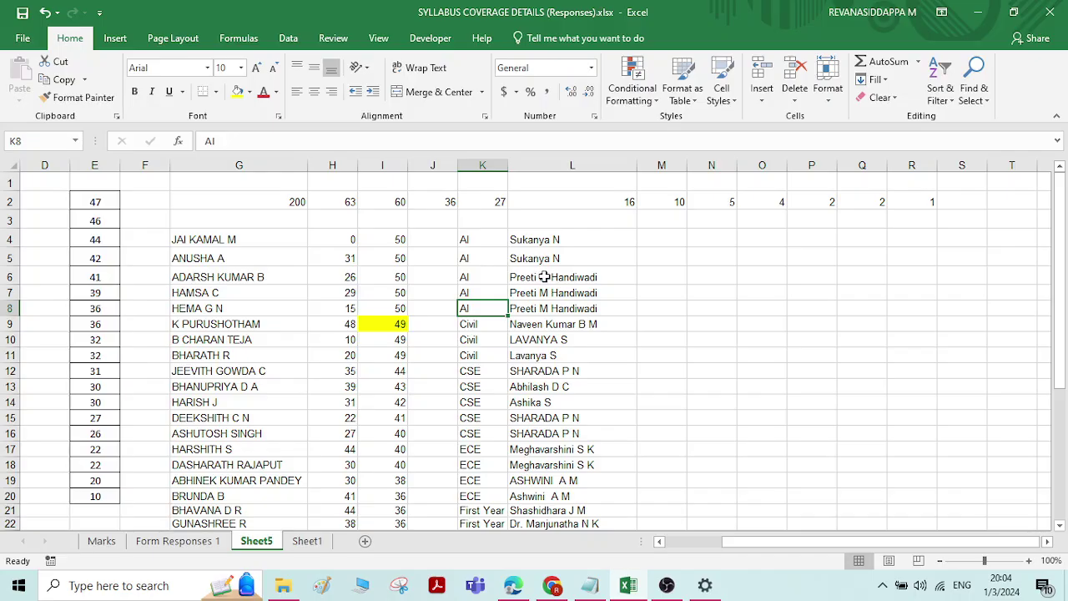
scroll(539, 306, down, 2)
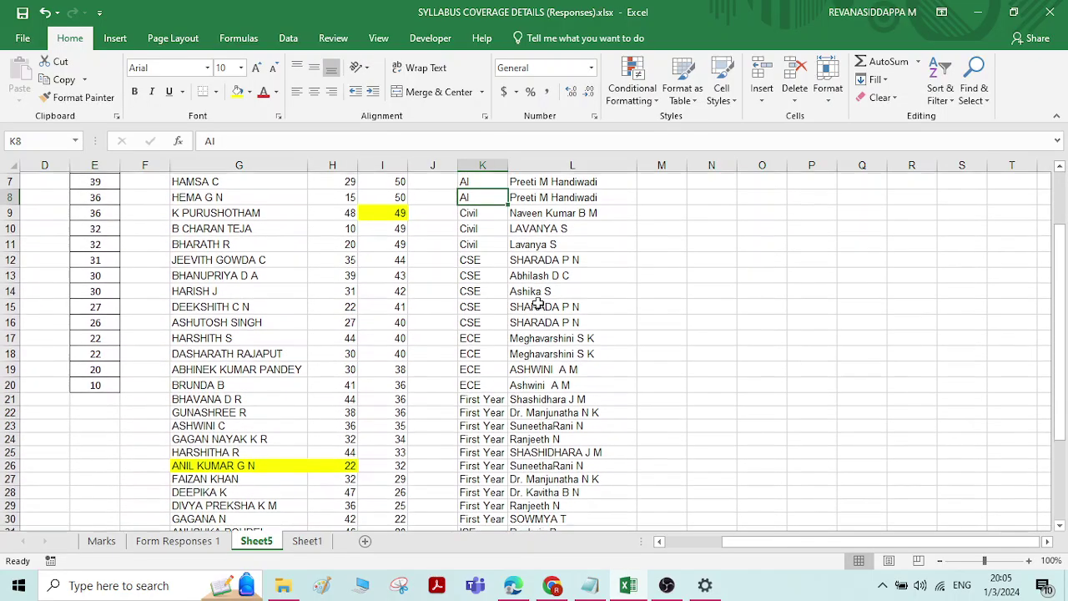
scroll(542, 300, up, 2)
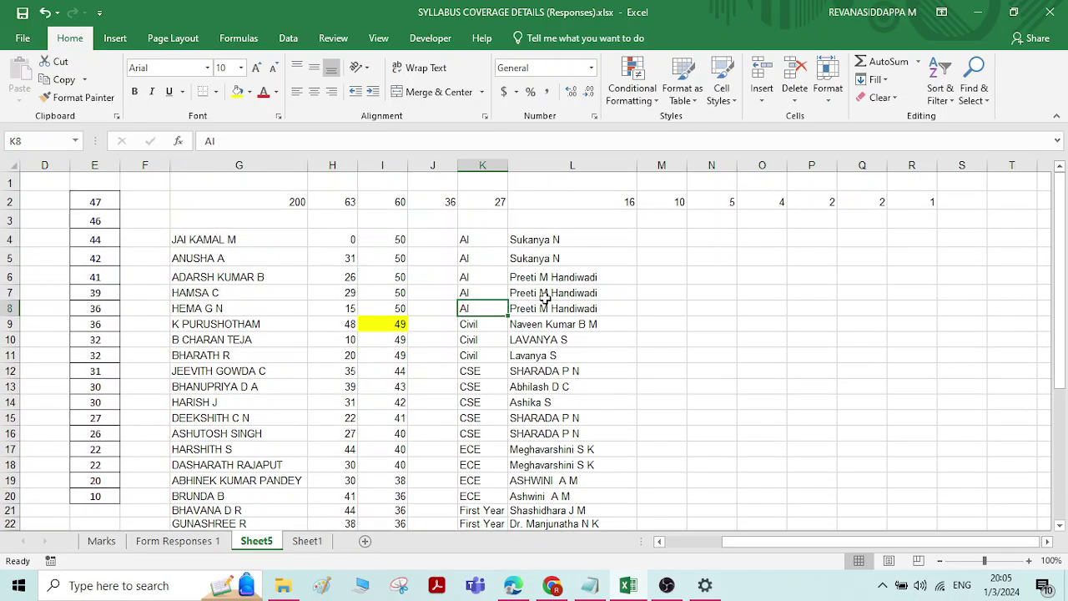
scroll(543, 297, down, 2)
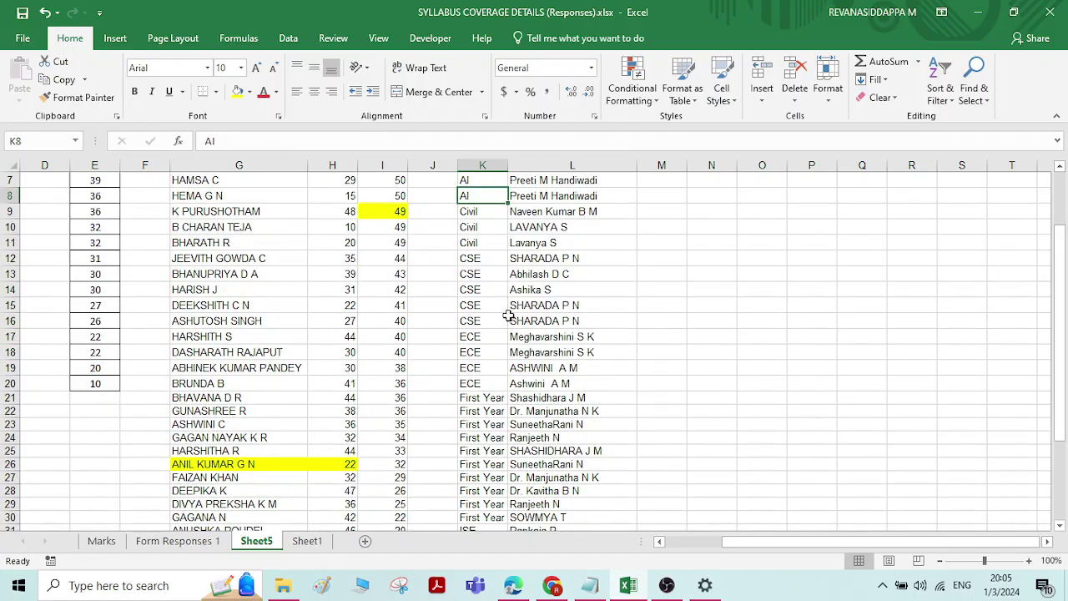
Compare the CSE department cells K12:K16 with the order of the teacher names in L12:L16
scroll(486, 321, up, 1)
drag(487, 320, 488, 397)
drag(480, 316, 488, 372)
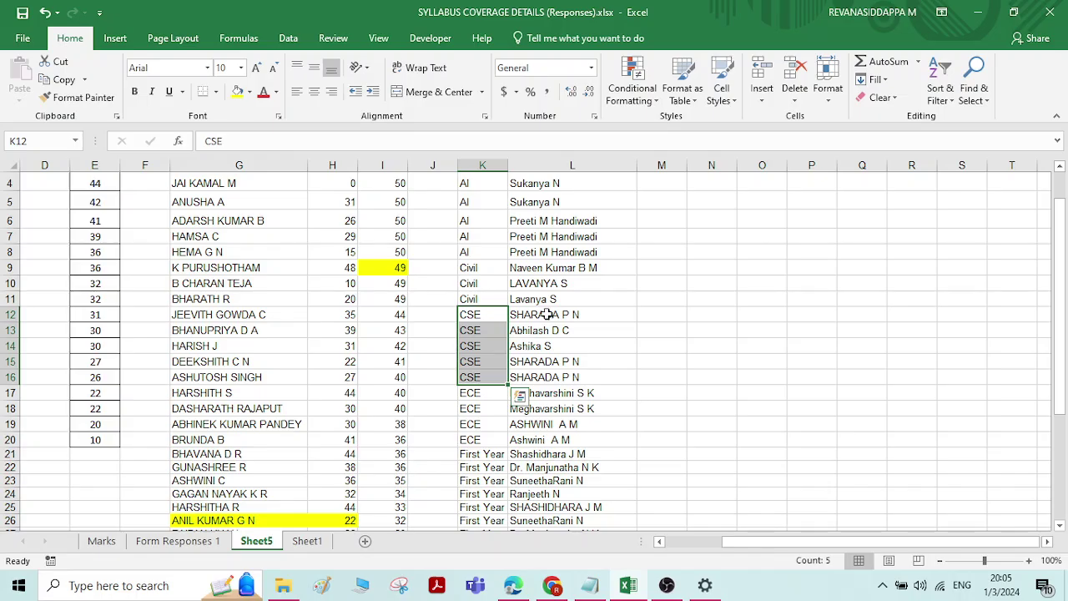
drag(544, 315, 540, 373)
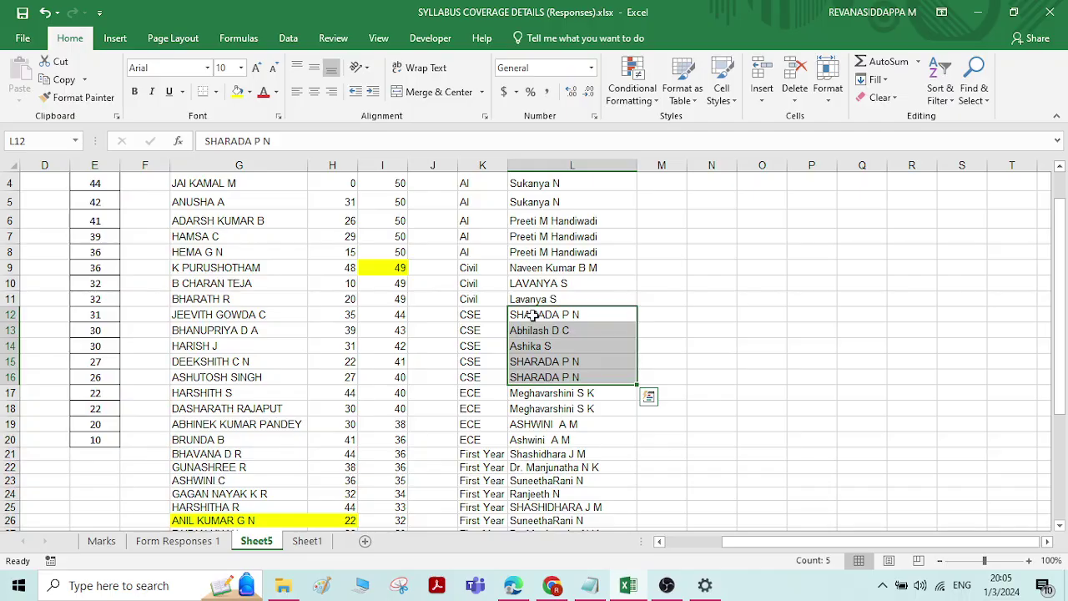
drag(534, 315, 526, 376)
drag(475, 314, 479, 376)
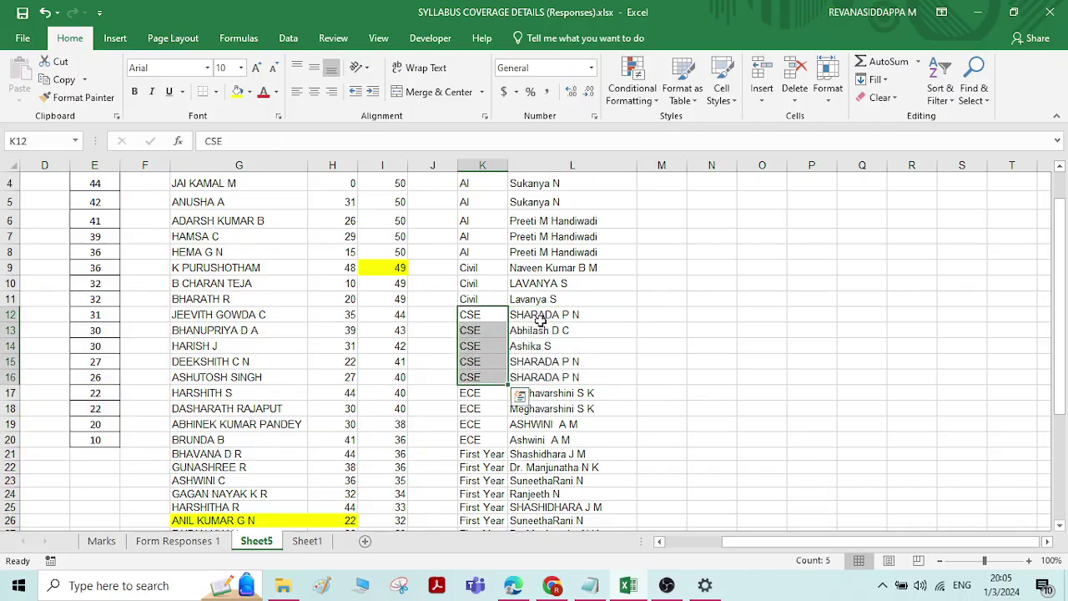
drag(540, 320, 541, 375)
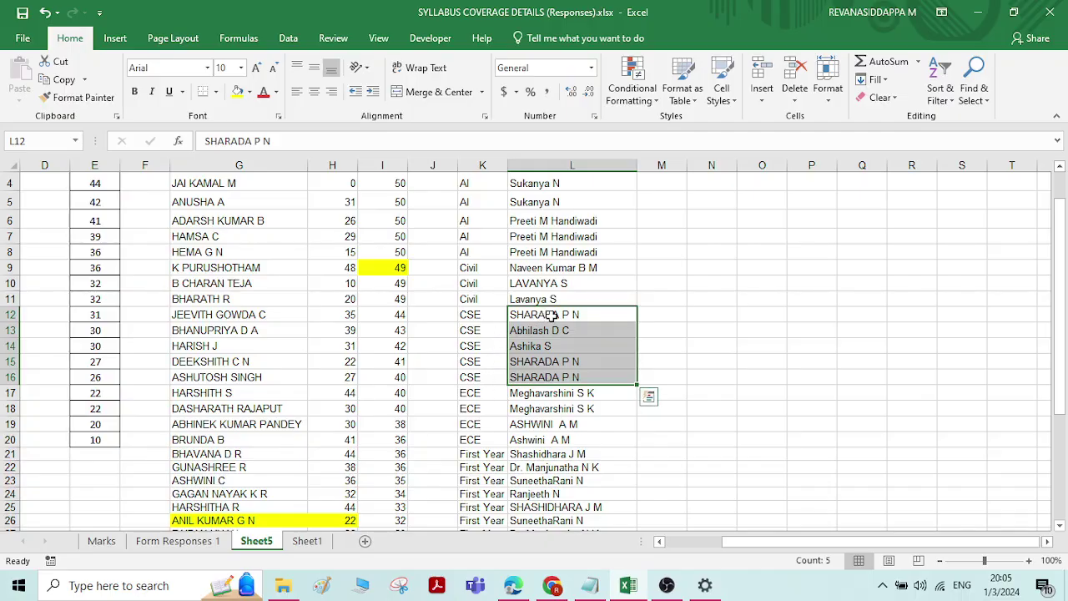
drag(551, 315, 547, 375)
Undo the department sort of the list in columns K and L
drag(767, 544, 709, 543)
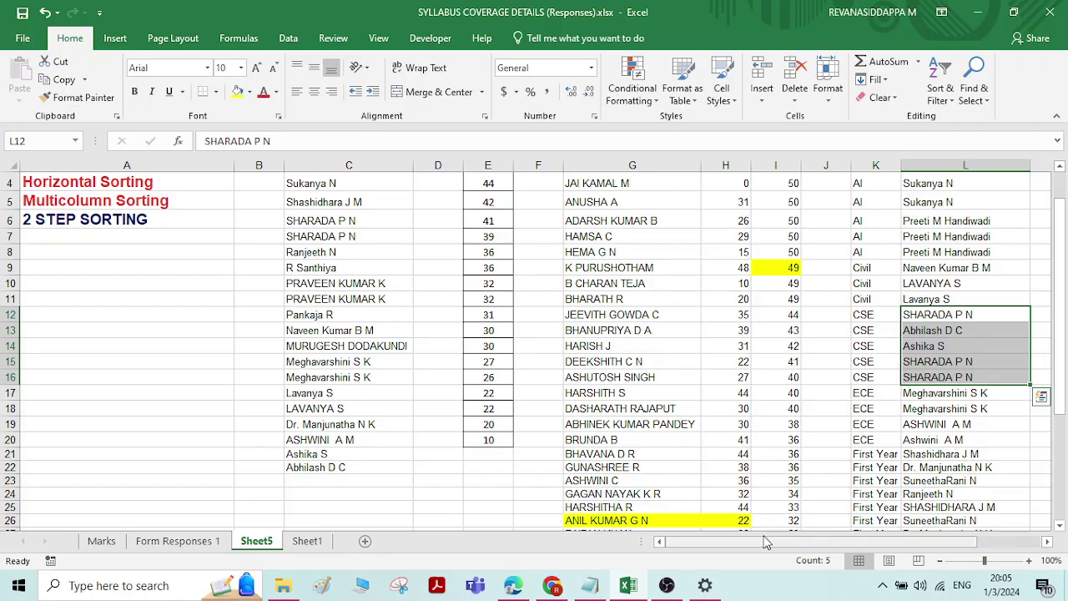
drag(780, 546, 813, 534)
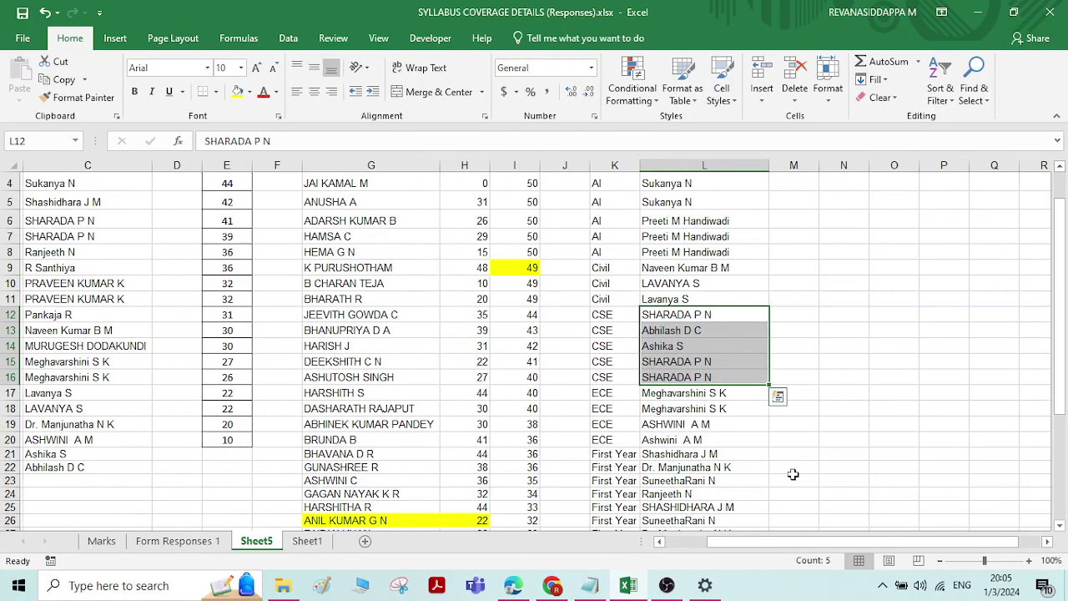
click(663, 253)
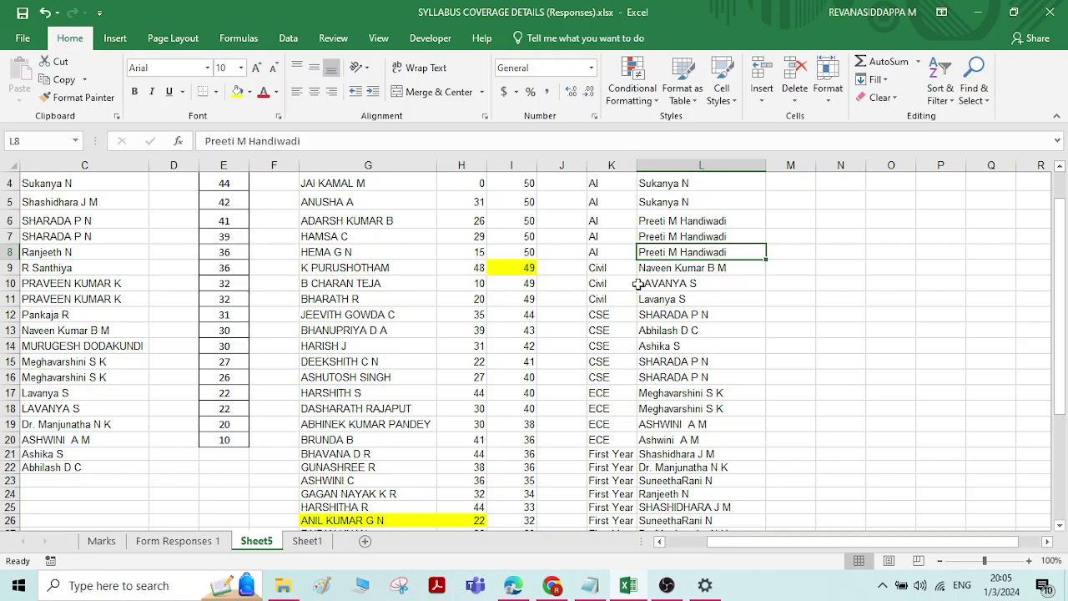
click(45, 15)
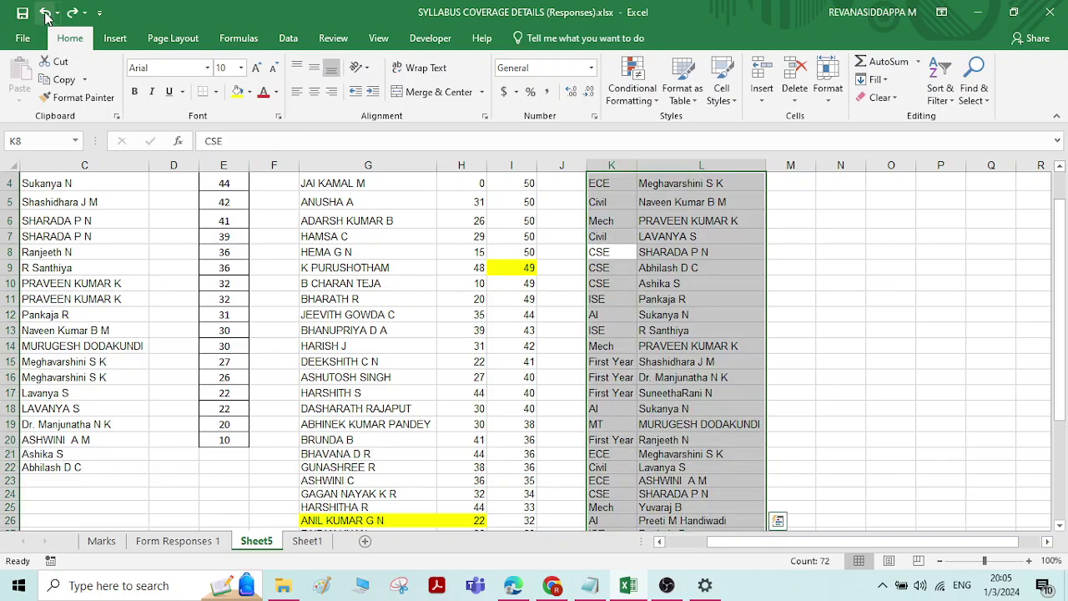
Start a custom sort of the department and teacher list, with Column K as the first level, by cell values, A to Z
click(611, 254)
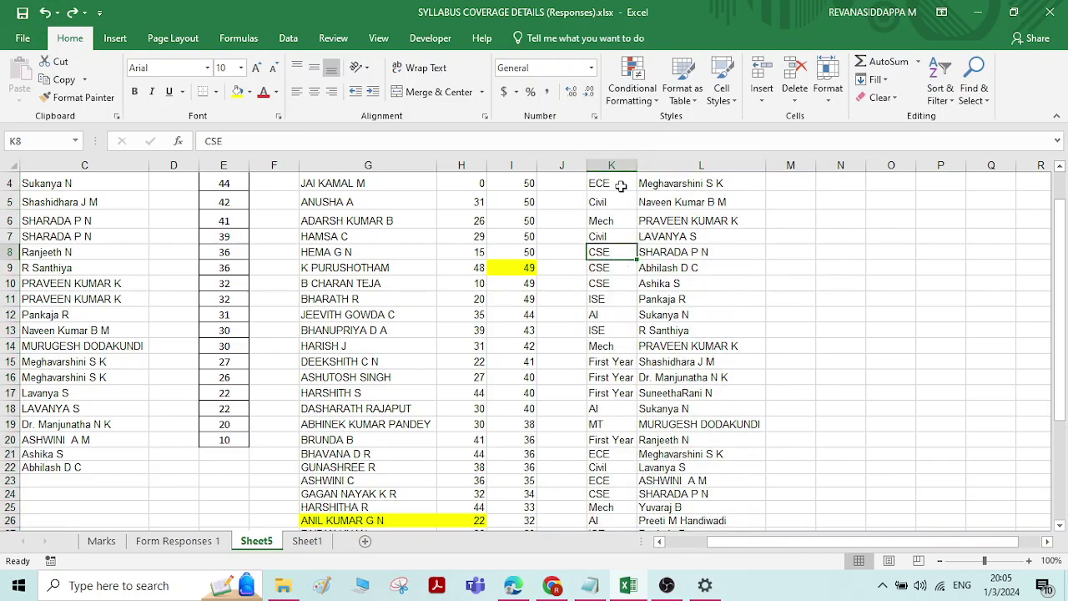
drag(619, 184, 675, 269)
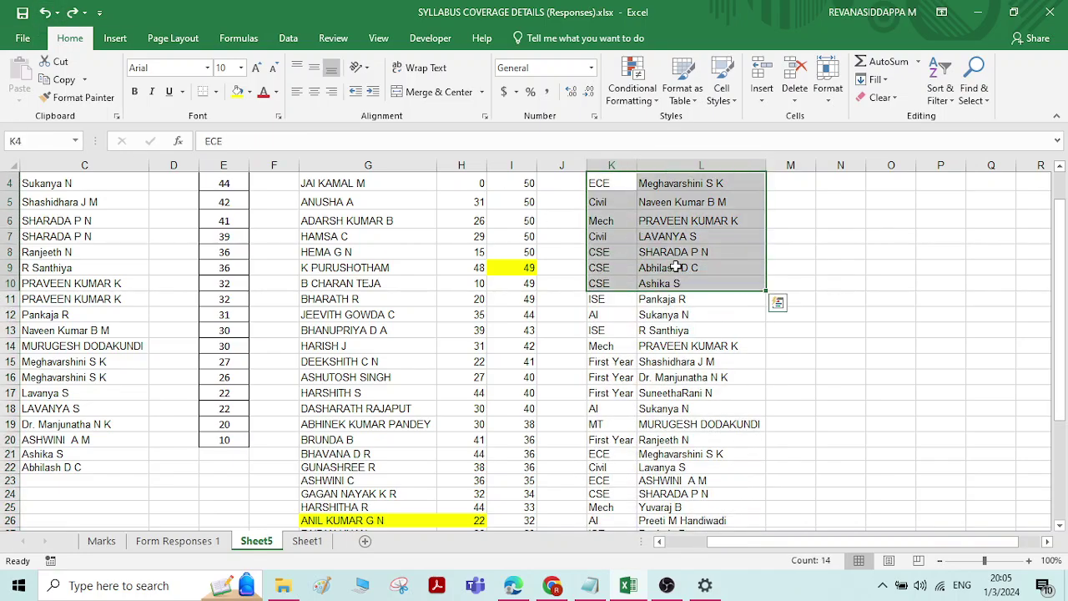
click(622, 329)
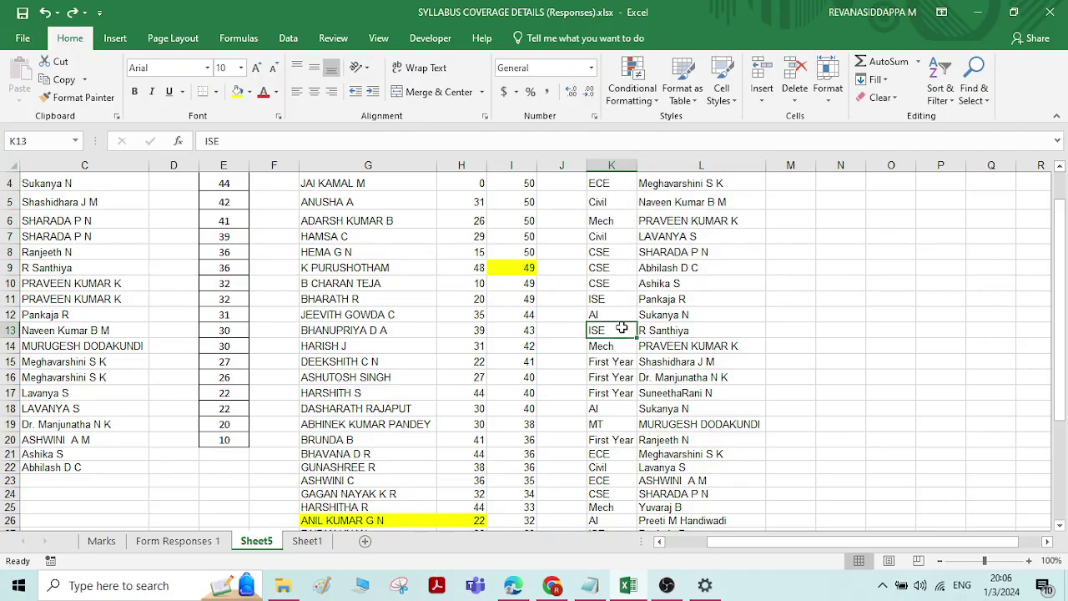
click(940, 96)
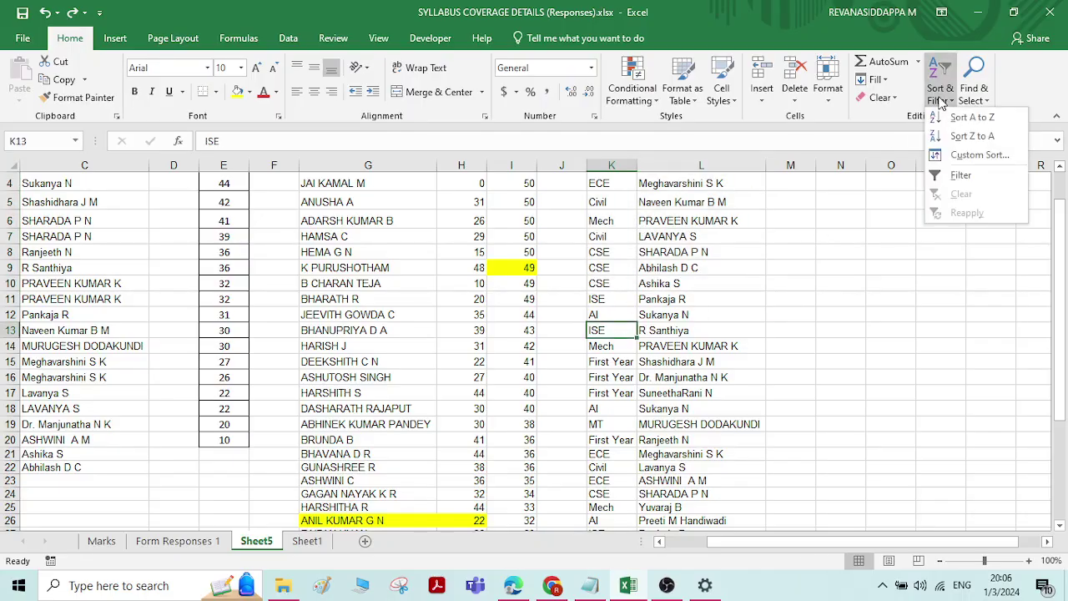
click(979, 156)
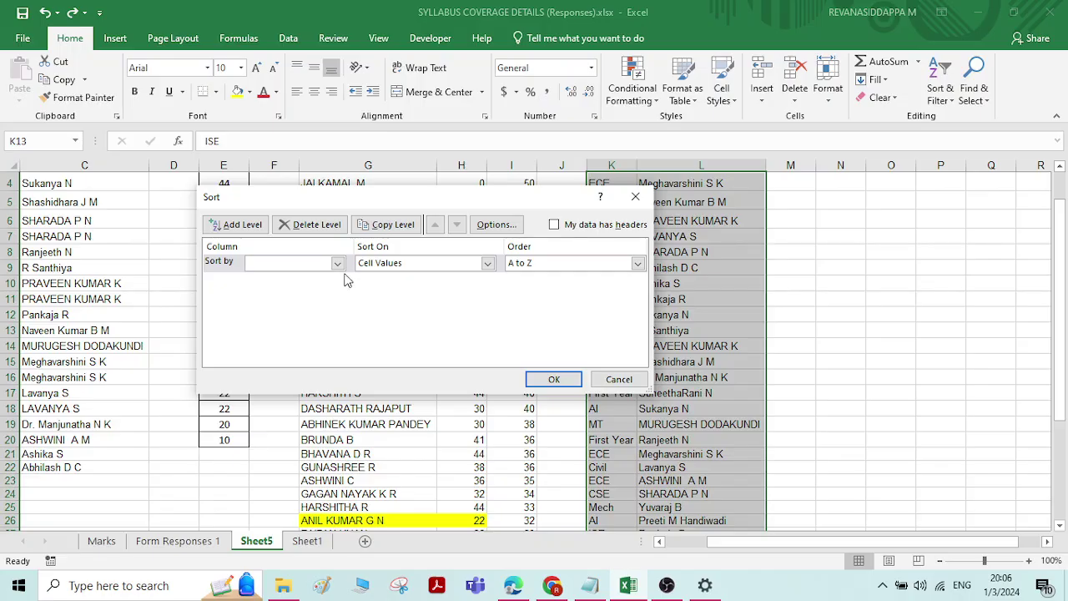
drag(435, 197, 332, 177)
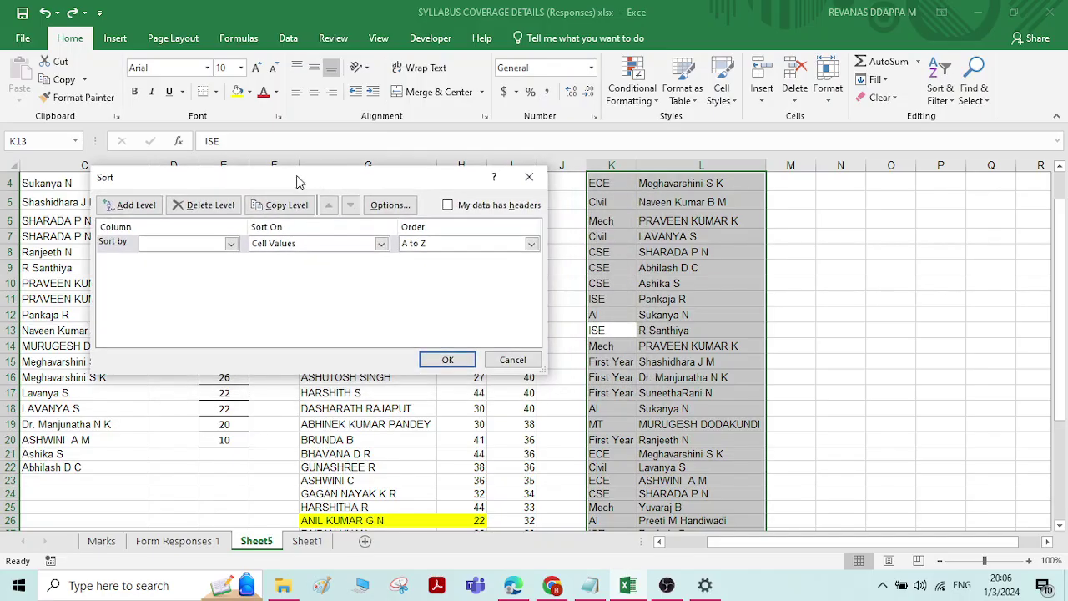
click(231, 243)
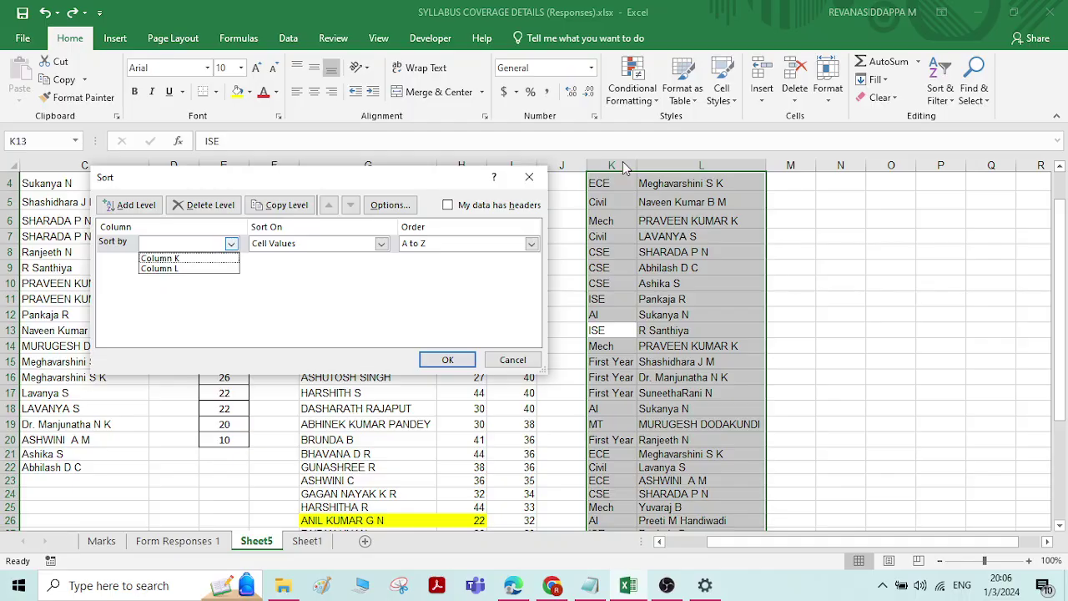
click(201, 261)
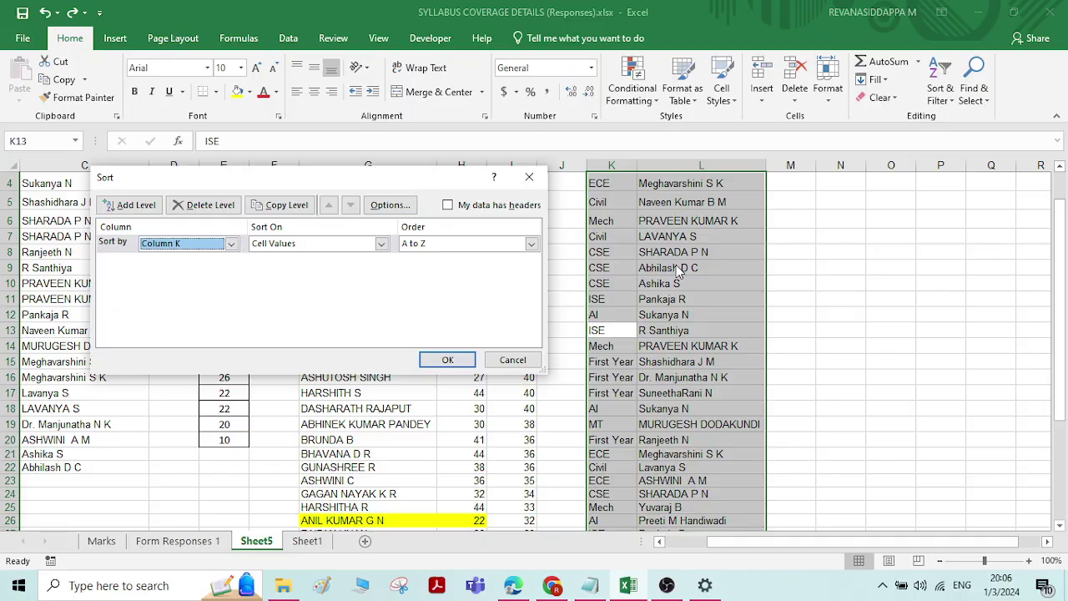
Add a second sort level on Column L by cell values, A to Z, and apply the sort
click(135, 206)
click(232, 262)
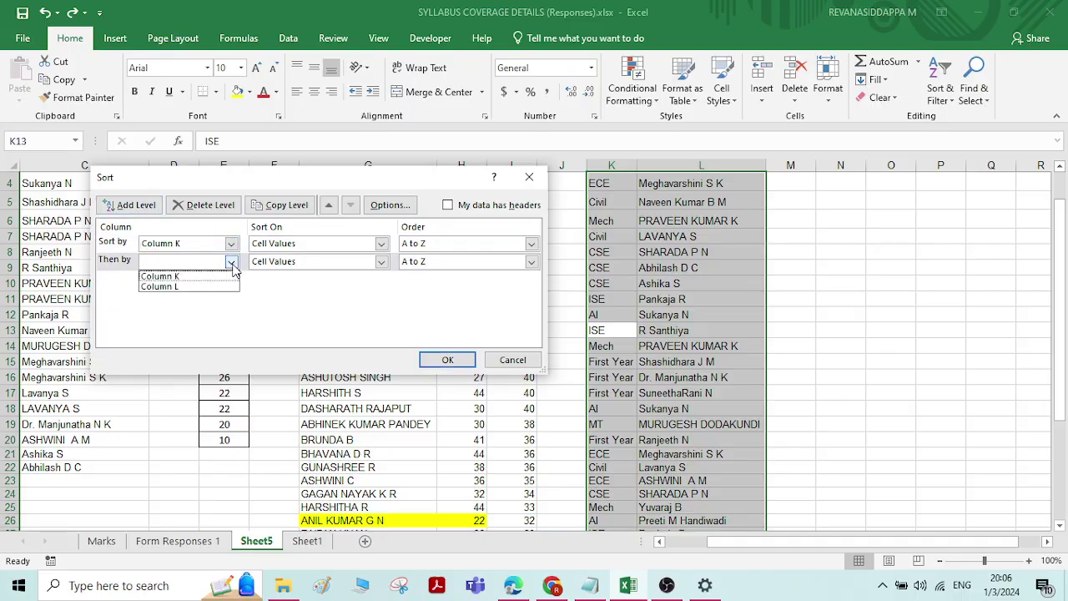
click(208, 285)
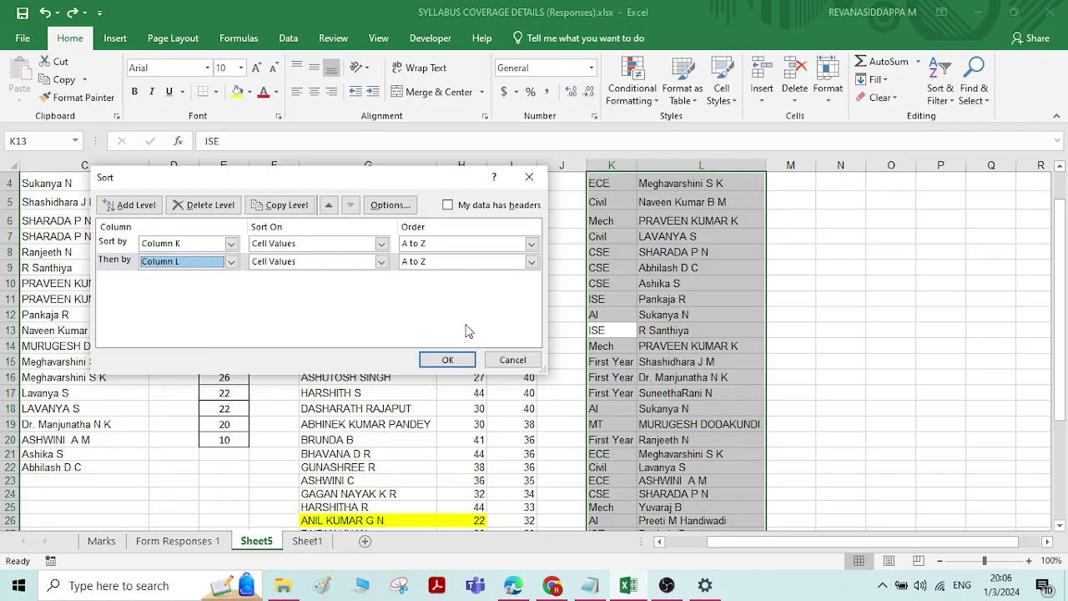
click(448, 361)
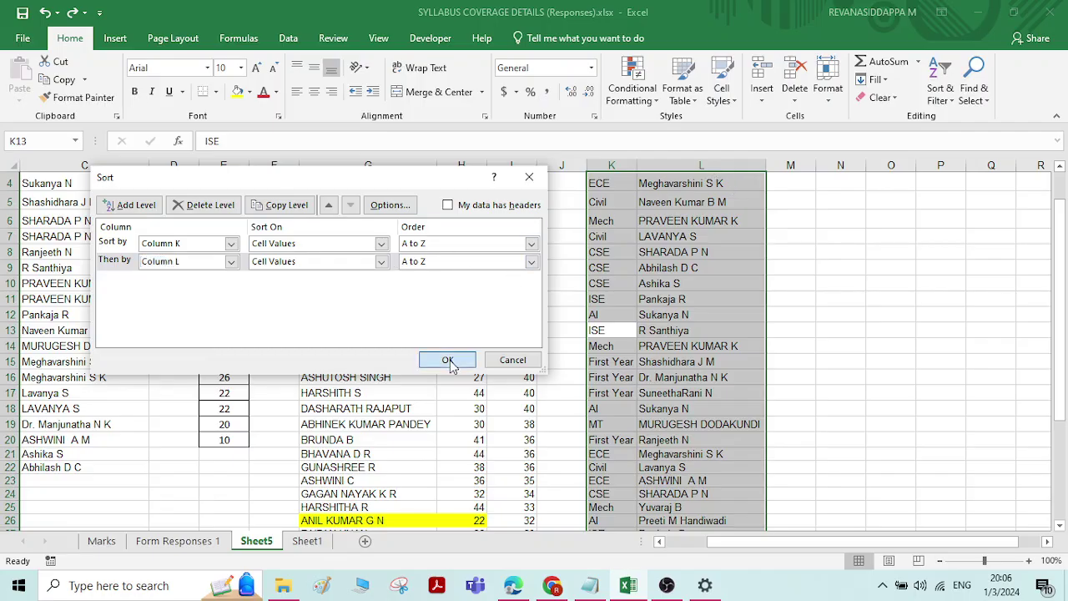
Examine the order of the teacher names in column L within the CSE, First Year and ISE departments
scroll(673, 361, down, 1)
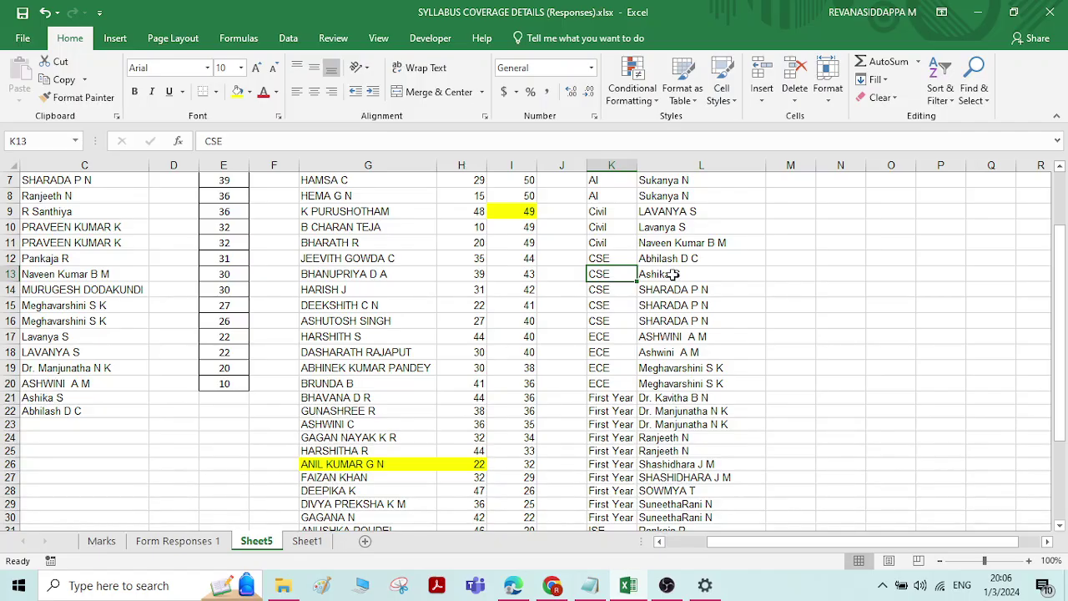
drag(672, 275, 676, 316)
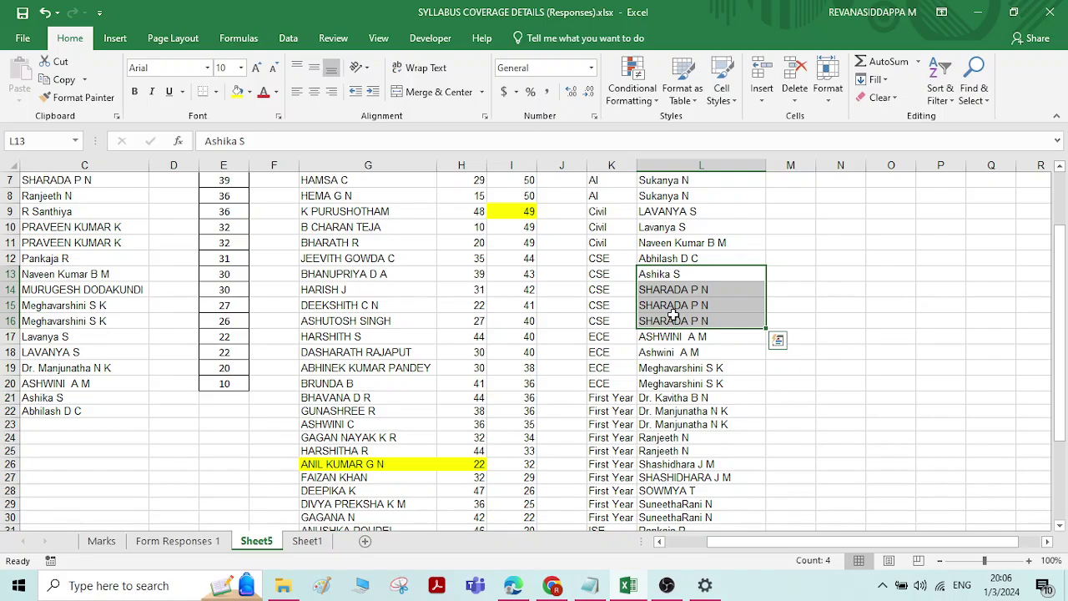
scroll(659, 349, down, 1)
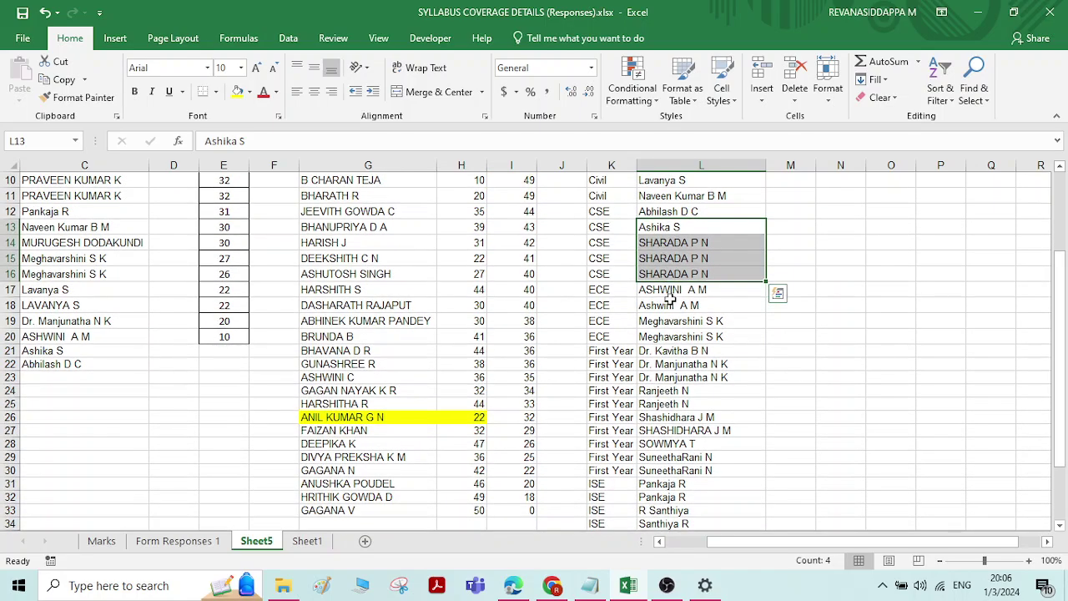
scroll(640, 353, down, 1)
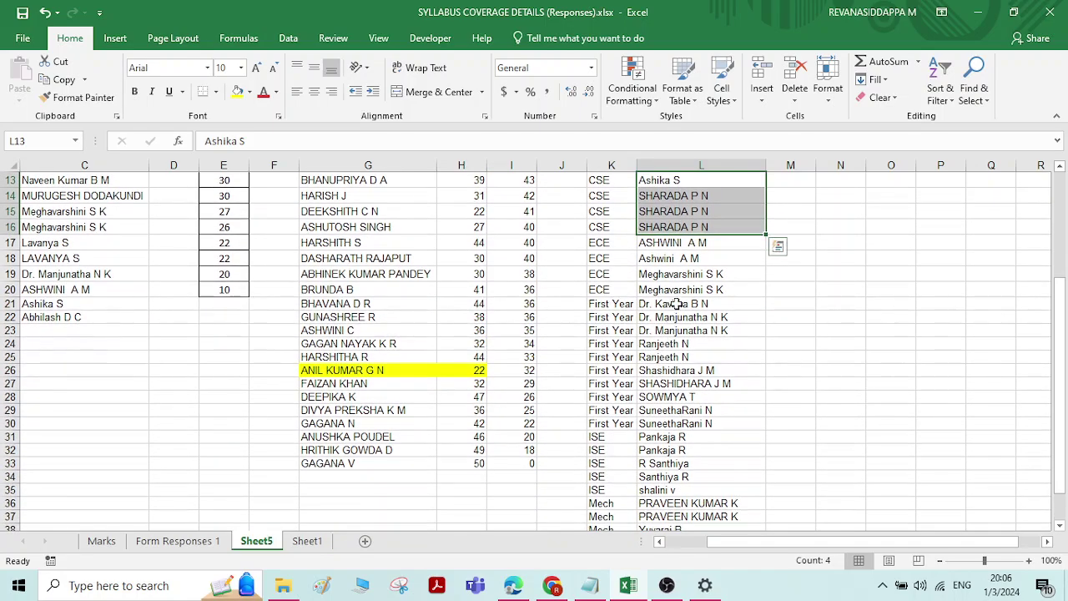
drag(677, 304, 674, 422)
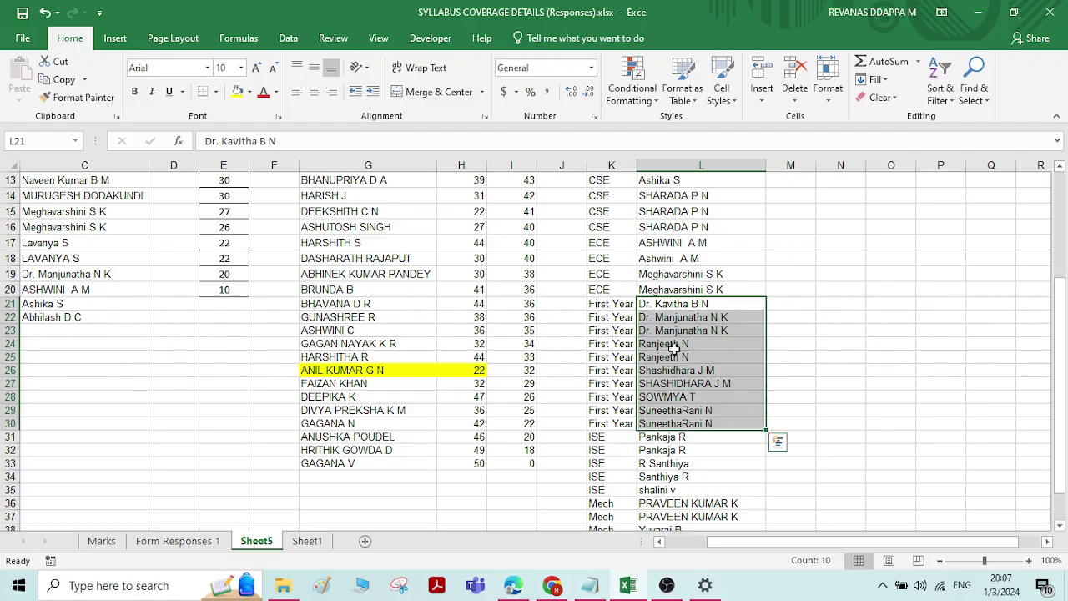
scroll(674, 347, down, 2)
drag(667, 346, 661, 396)
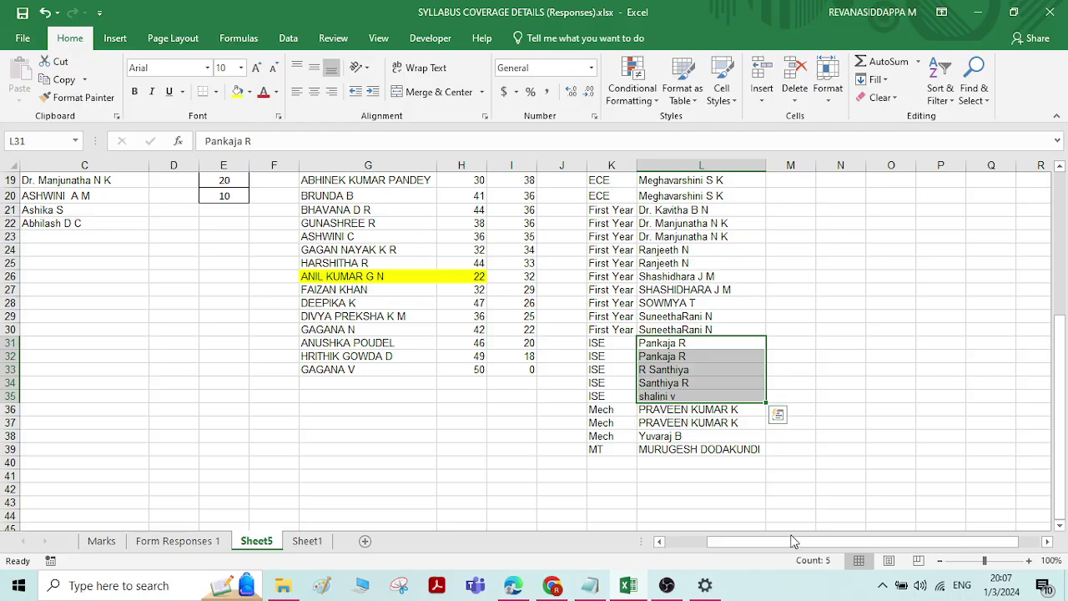
Undo the two-level sort of the list in columns K and L
drag(779, 548, 707, 548)
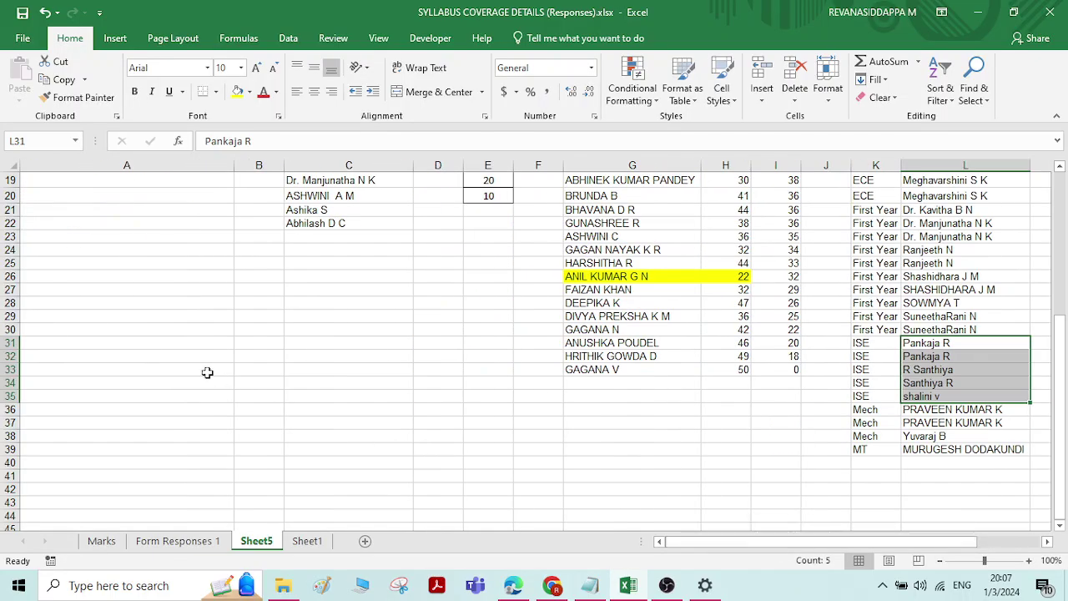
scroll(207, 372, up, 6)
click(120, 273)
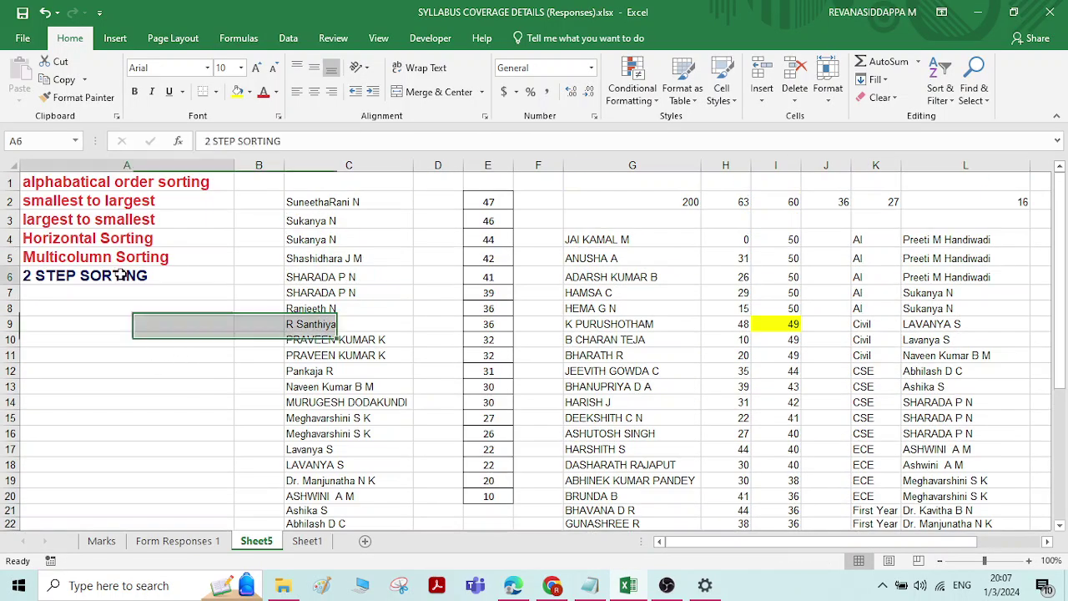
click(158, 297)
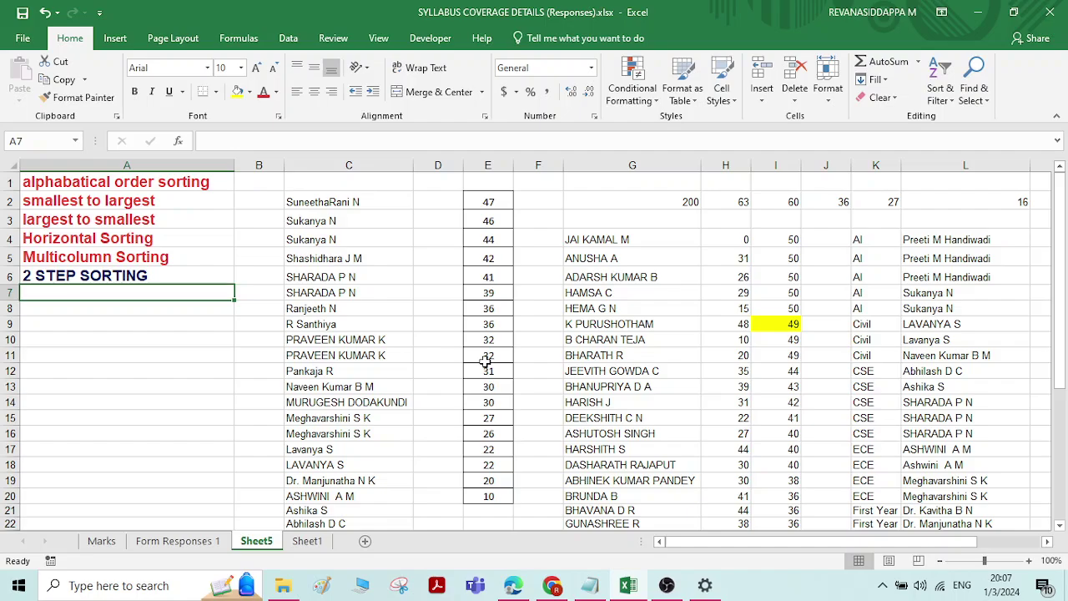
drag(941, 241, 959, 521)
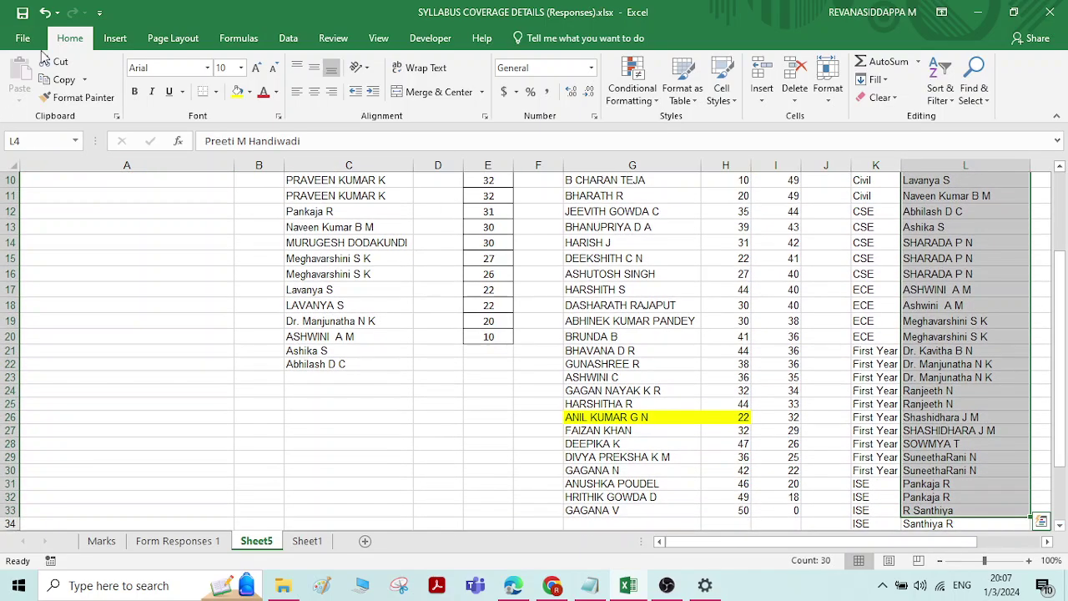
click(45, 12)
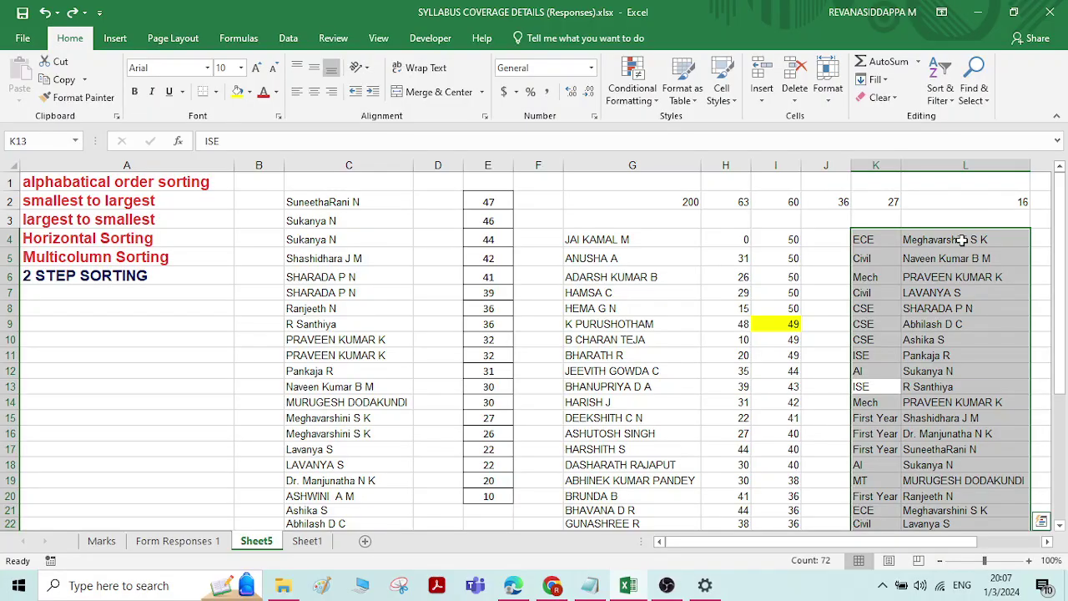
Clear the teacher names from cells L4:L39 beside the departments
drag(962, 240, 958, 497)
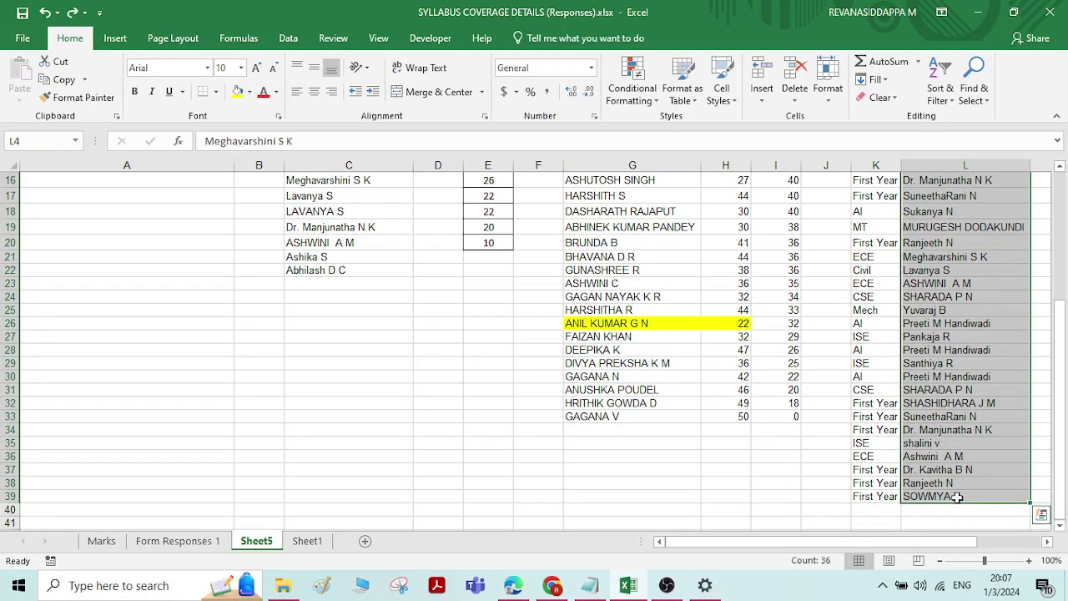
key(Delete)
scroll(956, 496, up, 5)
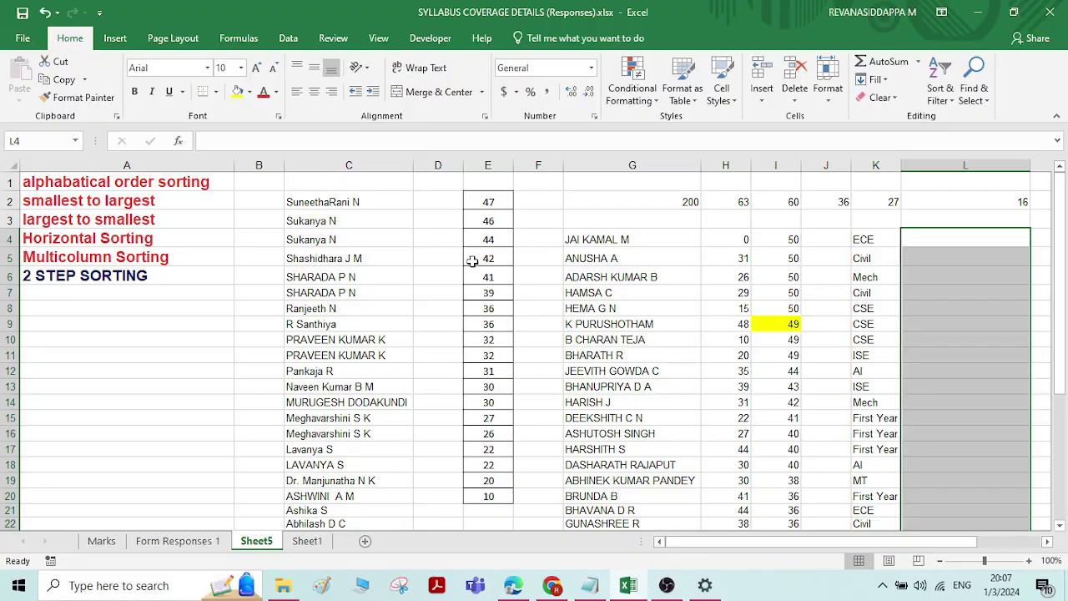
Copy the numbers in E2:E20 and paste them as values beside the departments, starting at cell L4
drag(498, 203, 490, 496)
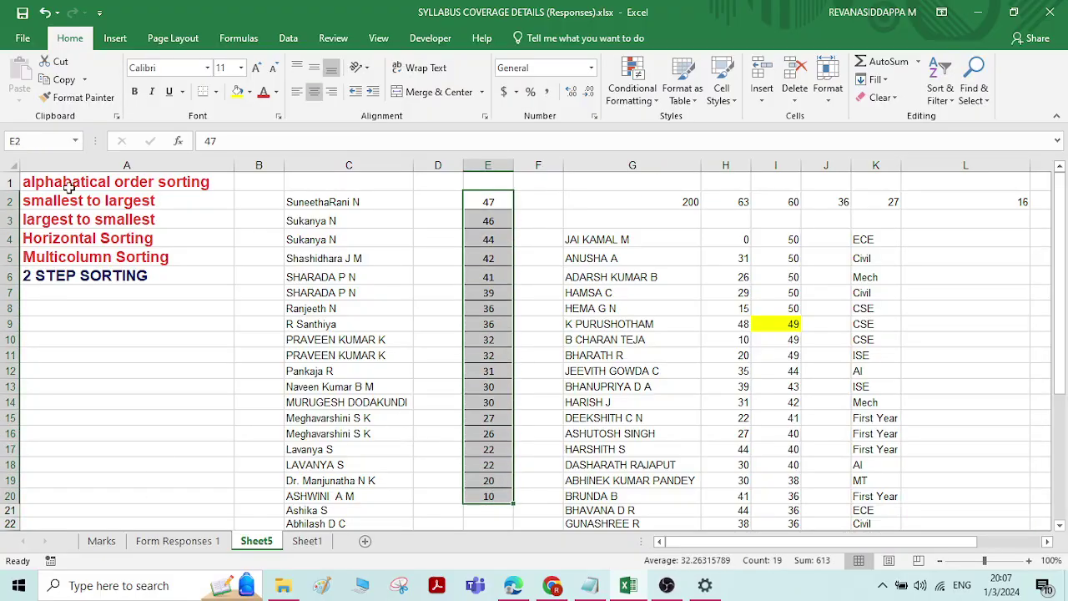
click(61, 79)
click(937, 238)
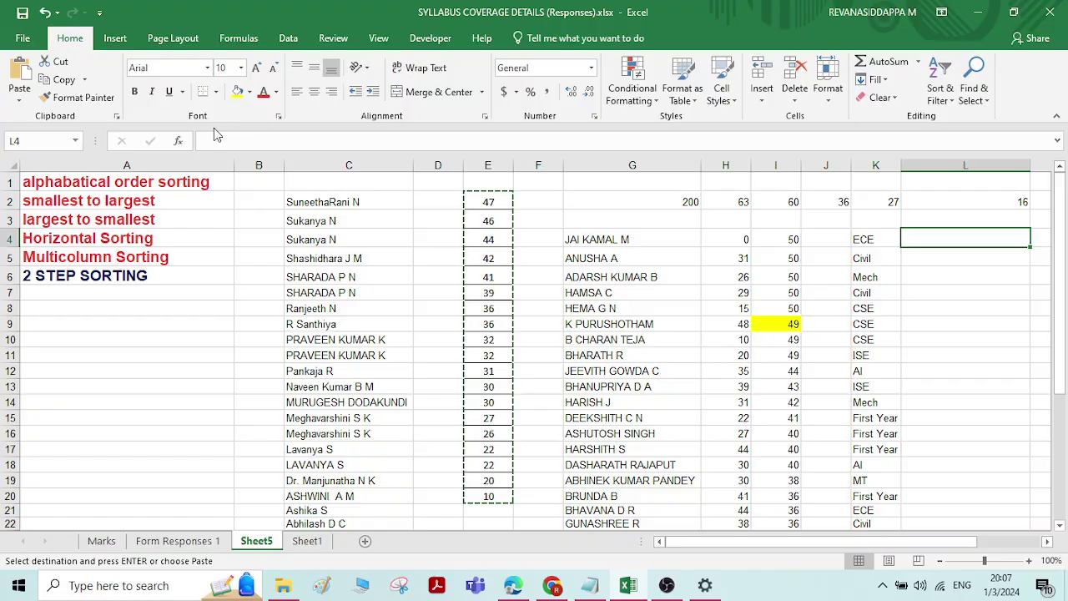
click(19, 100)
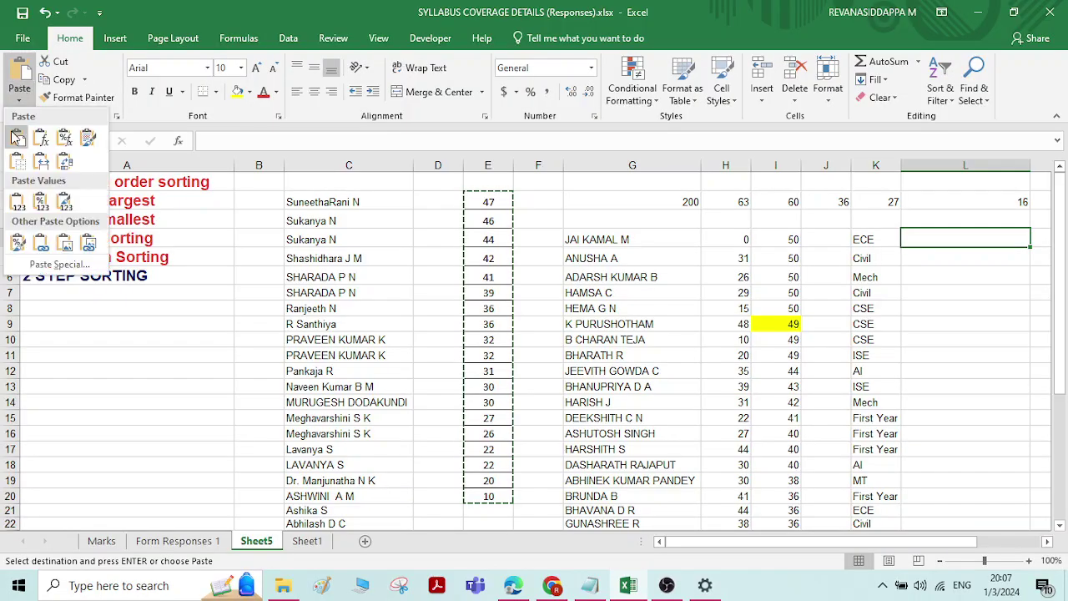
click(17, 201)
Copy the numbers in L9:L22 and paste them into column L starting at cell L23
scroll(967, 325, down, 4)
scroll(968, 325, down, 3)
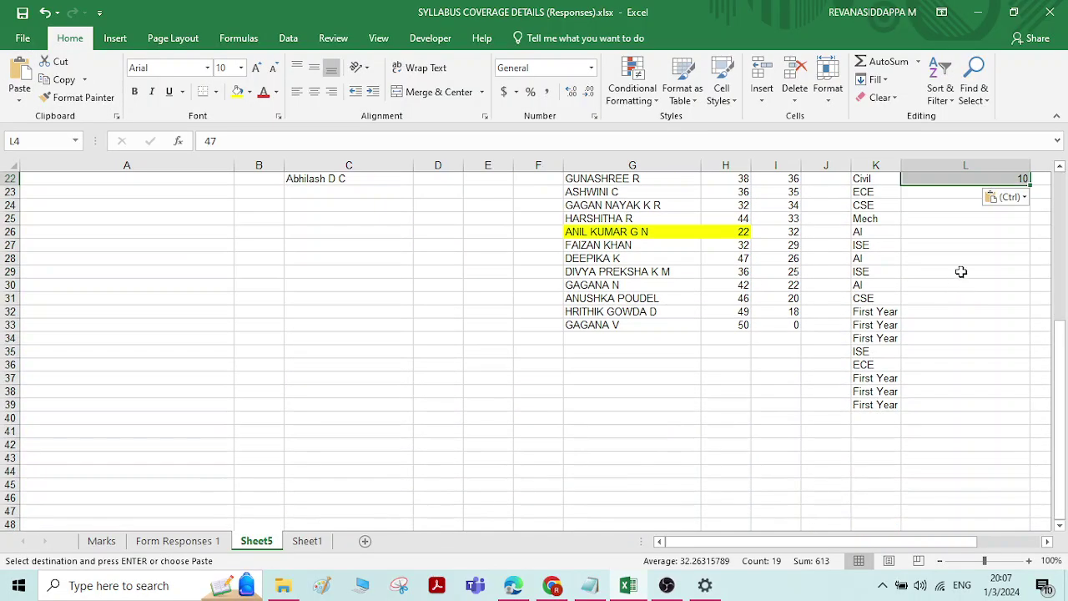
scroll(982, 254, up, 3)
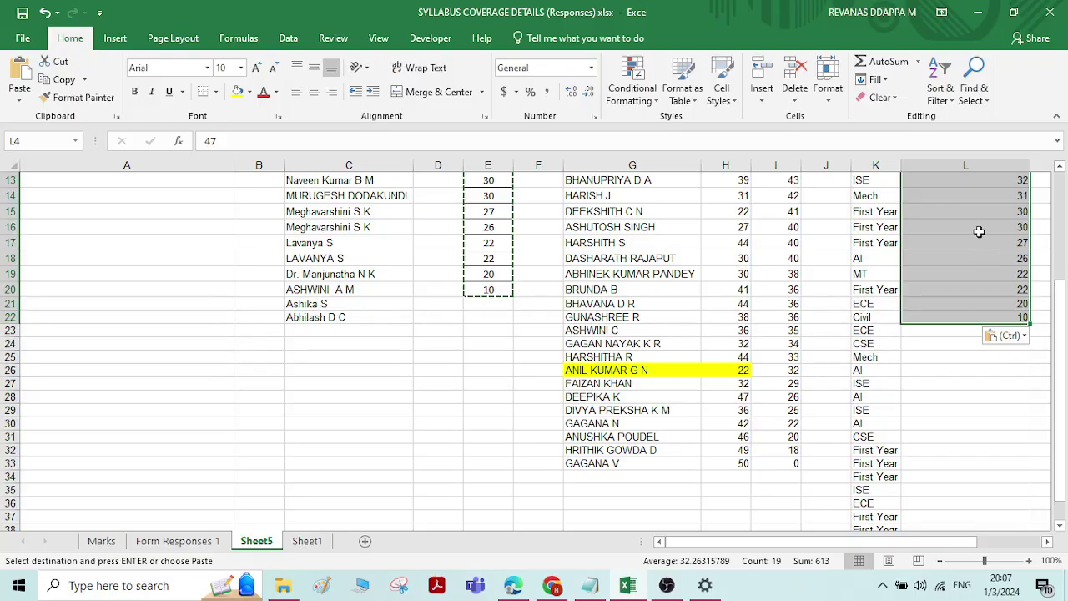
scroll(961, 204, up, 2)
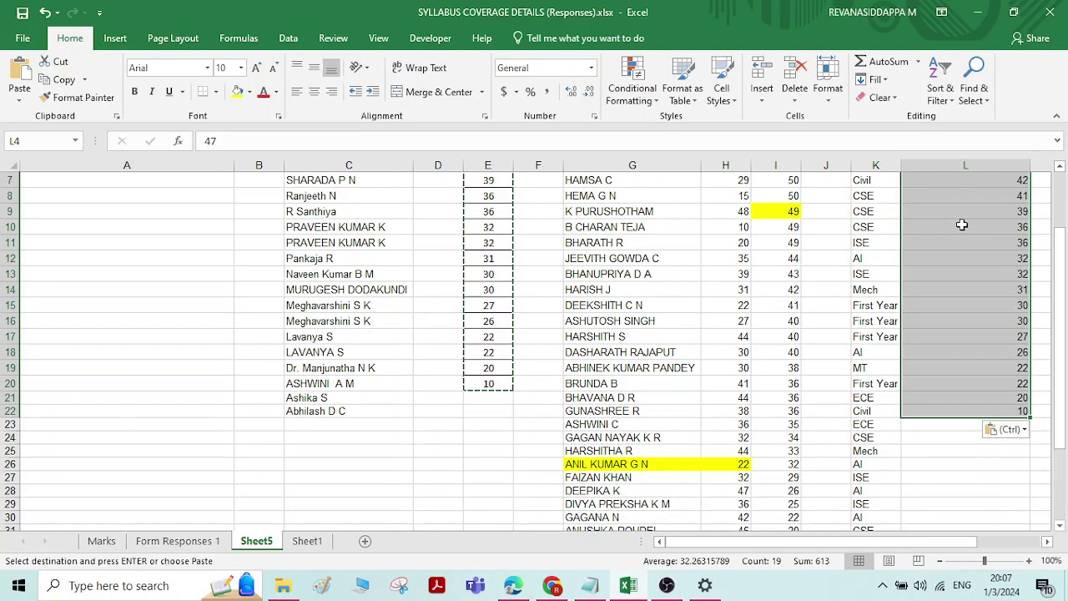
drag(963, 211, 972, 410)
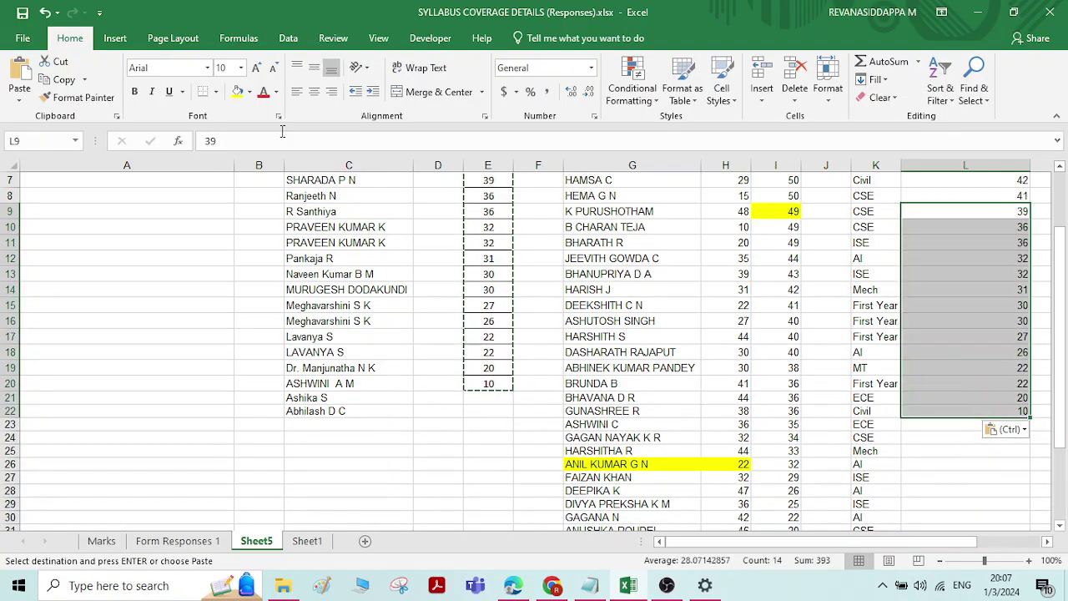
click(60, 79)
scroll(959, 301, down, 3)
click(968, 284)
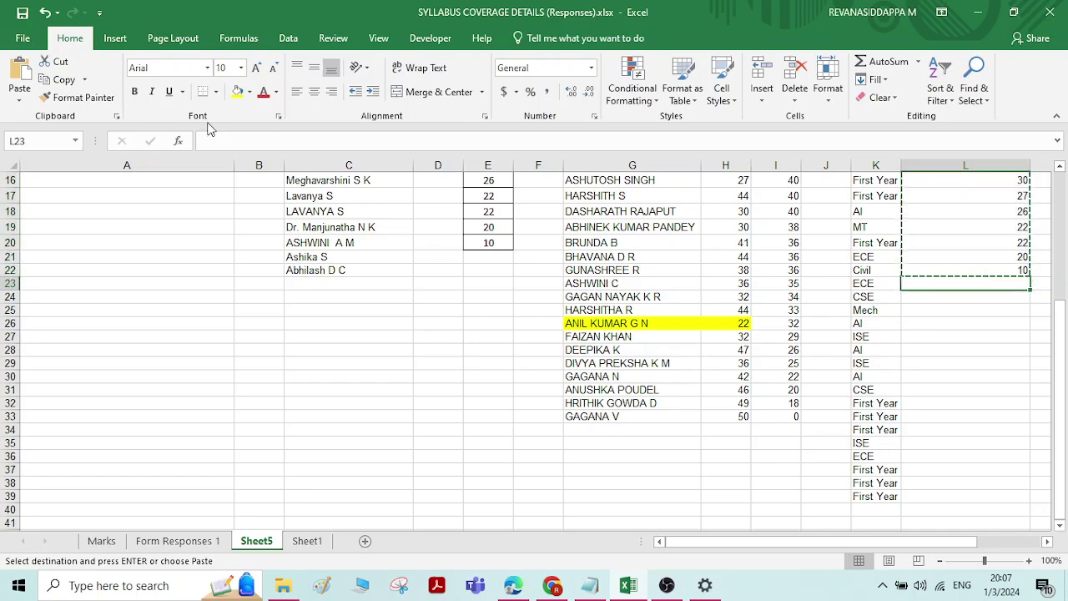
click(19, 79)
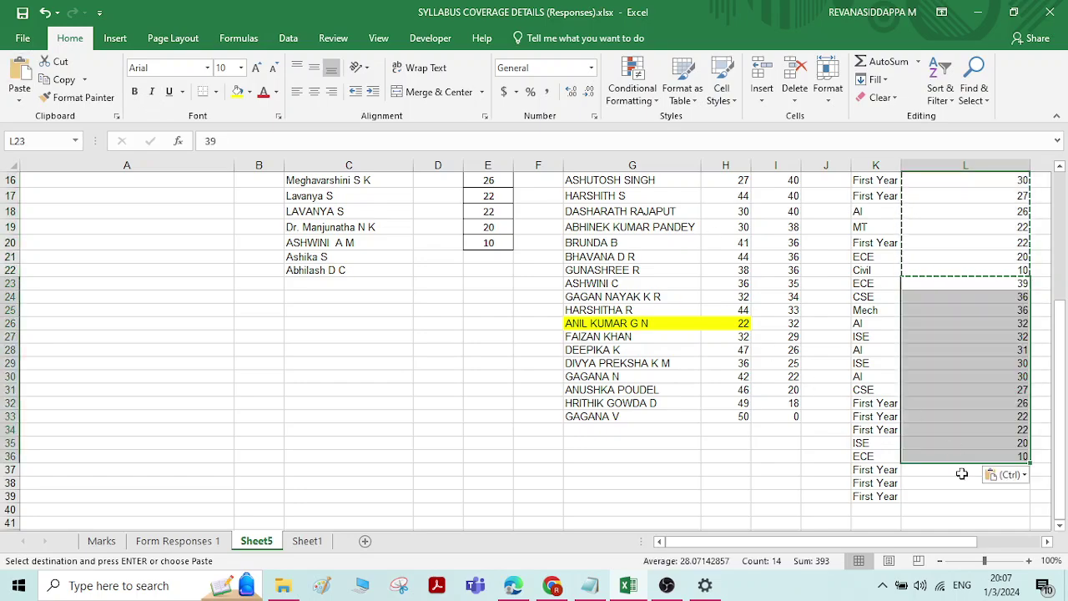
Copy the numbers in L34:L36 and paste them beside the last three departments, starting at cell L37
scroll(964, 418, down, 2)
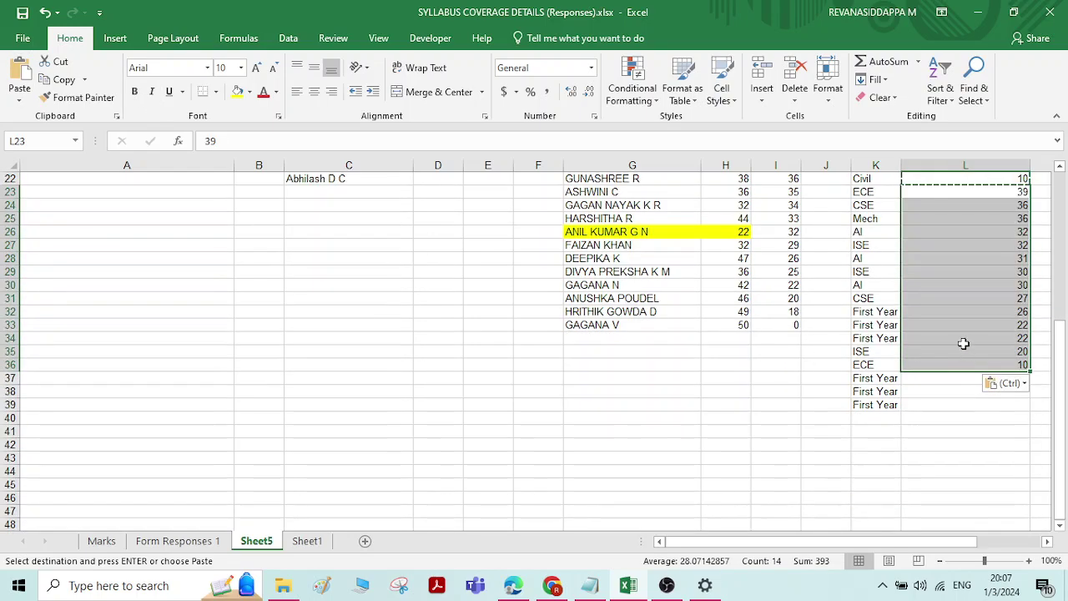
drag(964, 338, 965, 364)
click(65, 80)
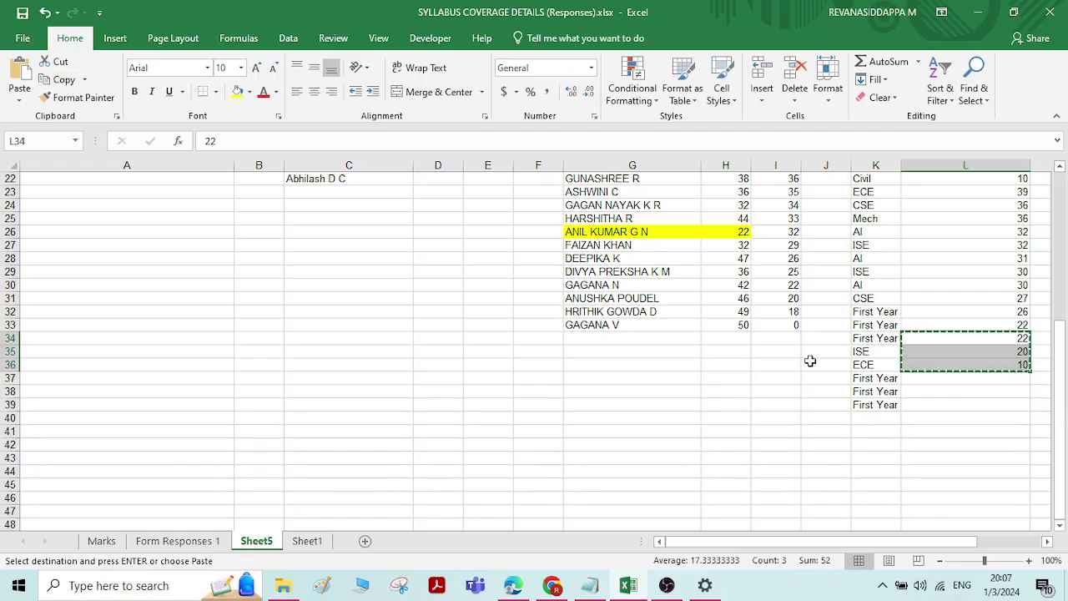
click(961, 378)
click(31, 81)
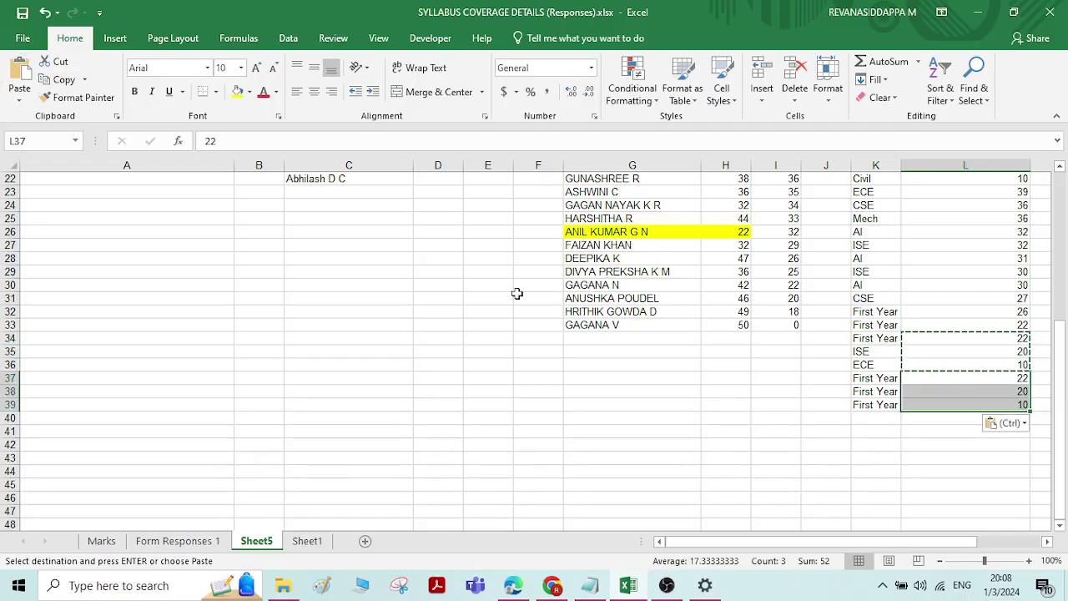
click(915, 499)
drag(887, 544, 899, 544)
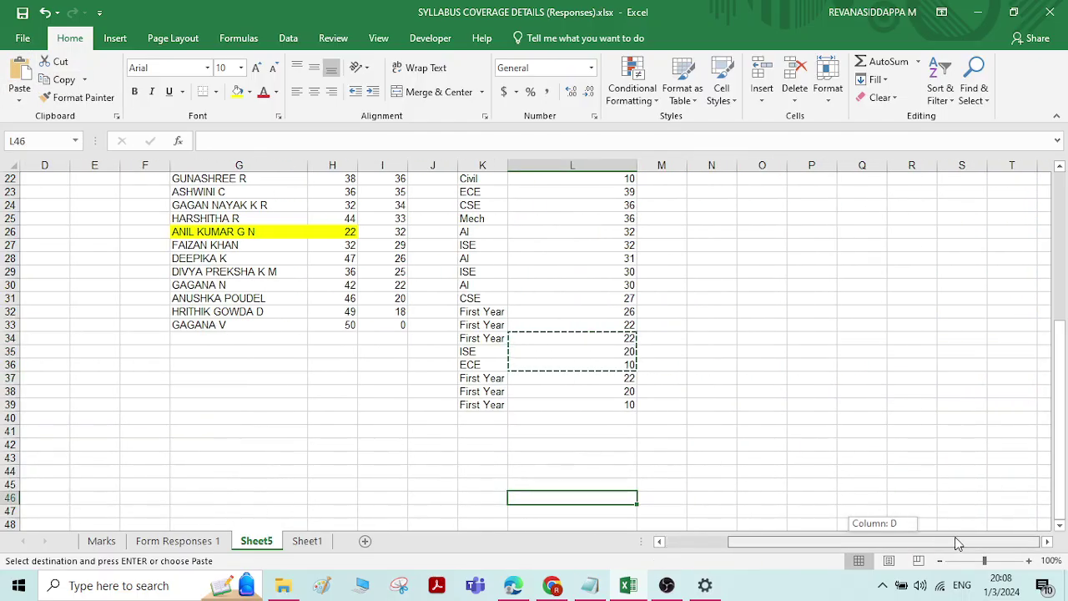
scroll(739, 281, up, 2)
click(766, 269)
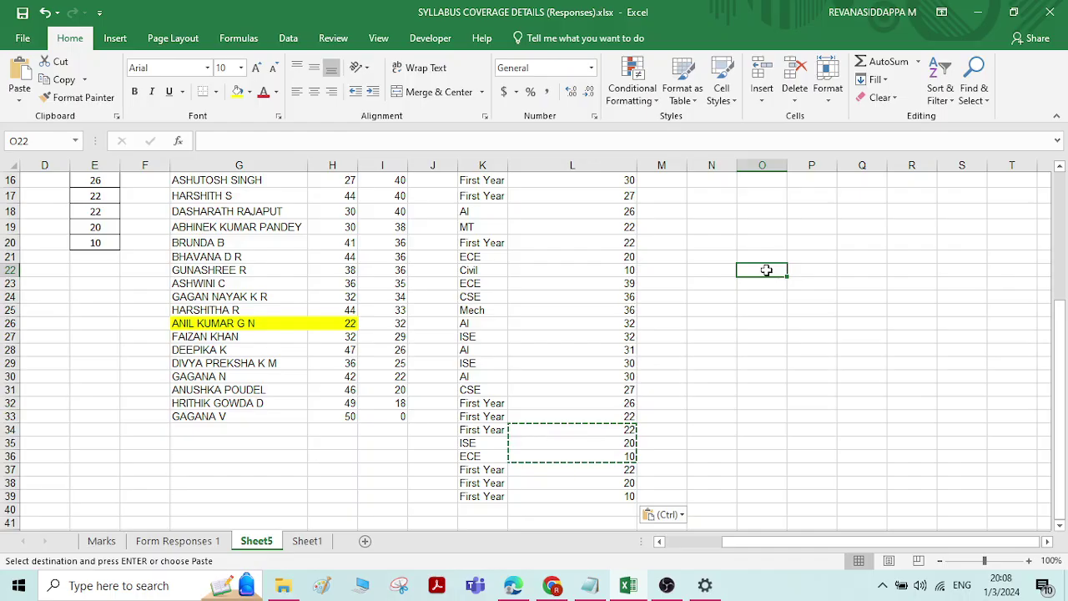
key(Escape)
Review the departments in K4:K39 and the numbers beside them in column L before sorting
scroll(582, 279, up, 3)
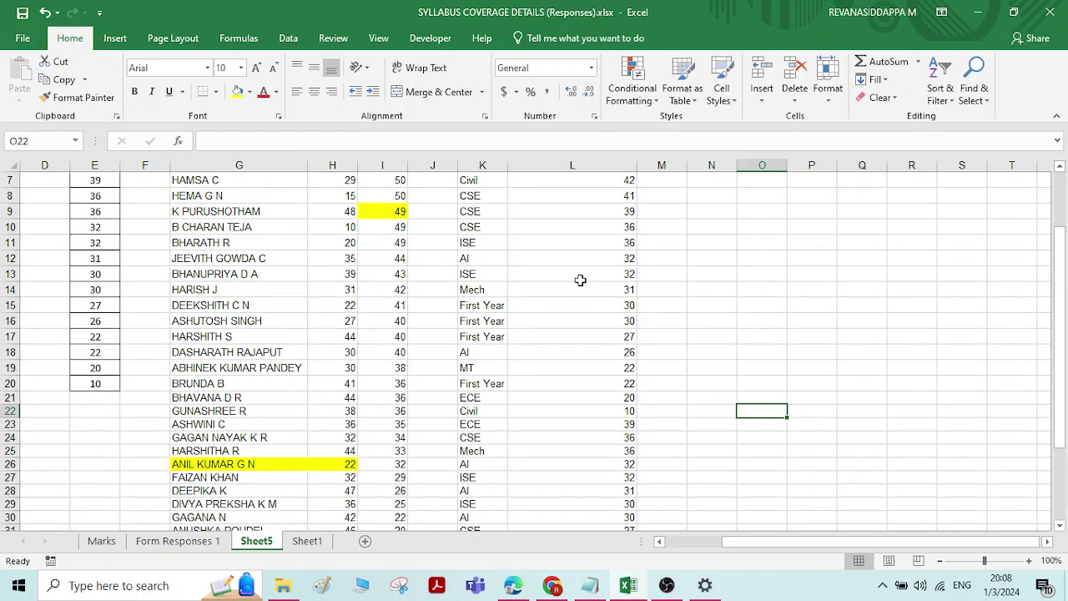
scroll(580, 280, up, 2)
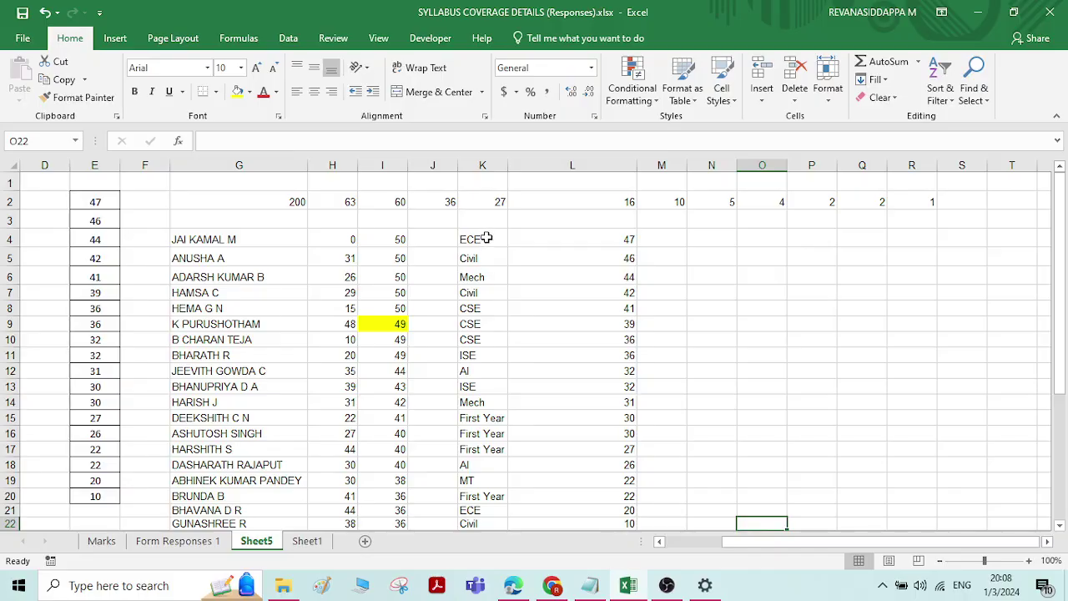
drag(486, 239, 485, 546)
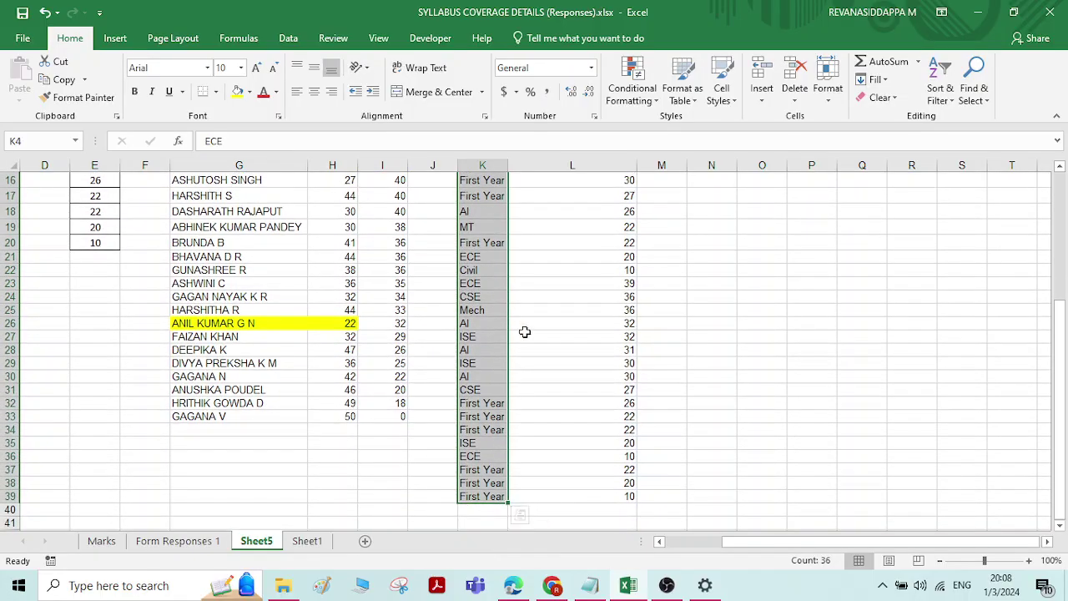
scroll(539, 302, up, 5)
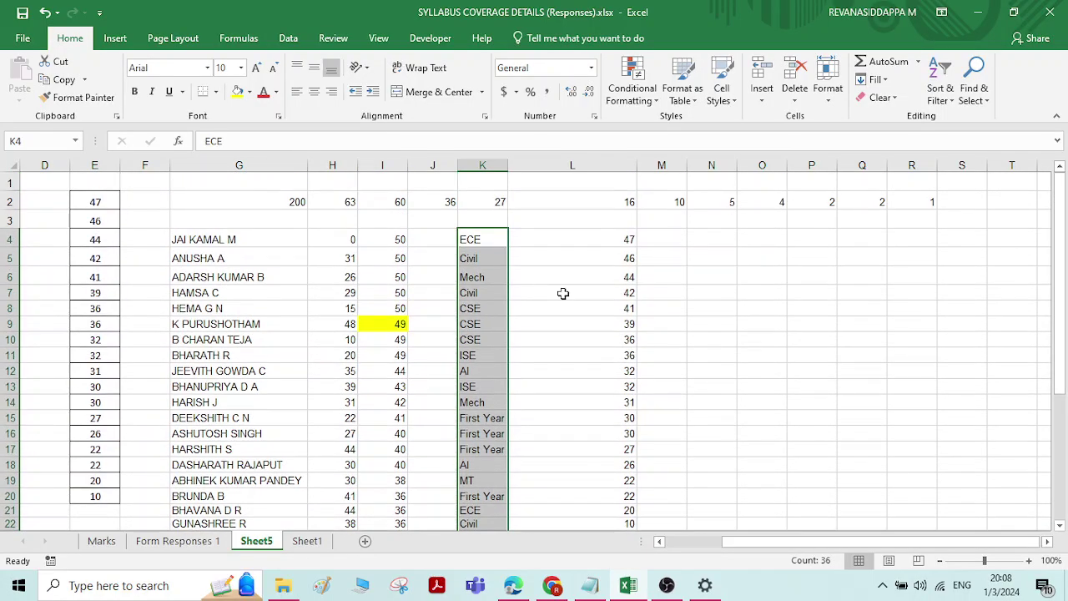
click(624, 294)
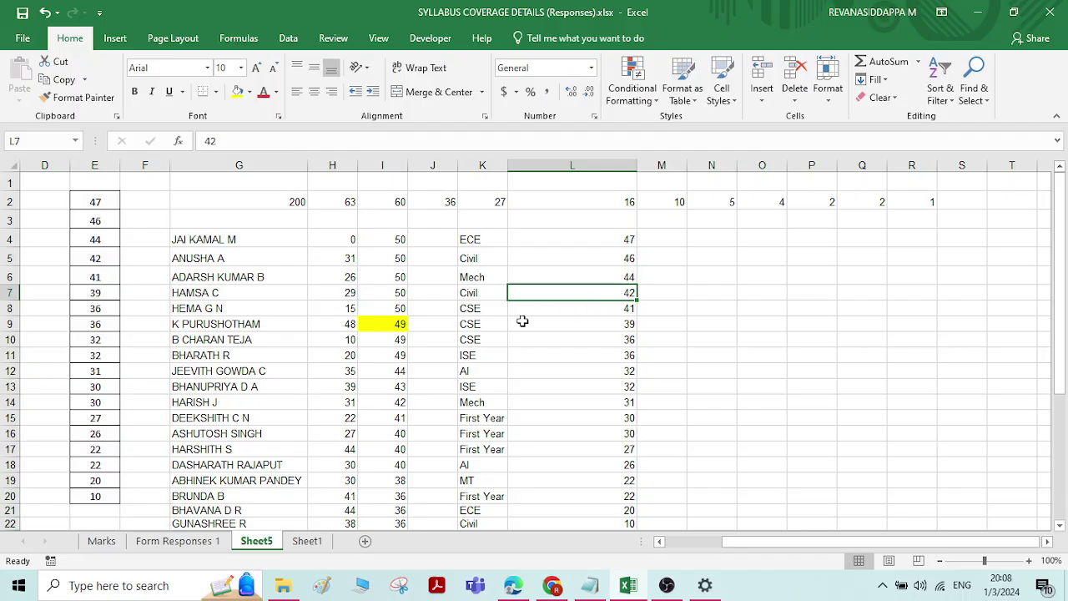
click(494, 325)
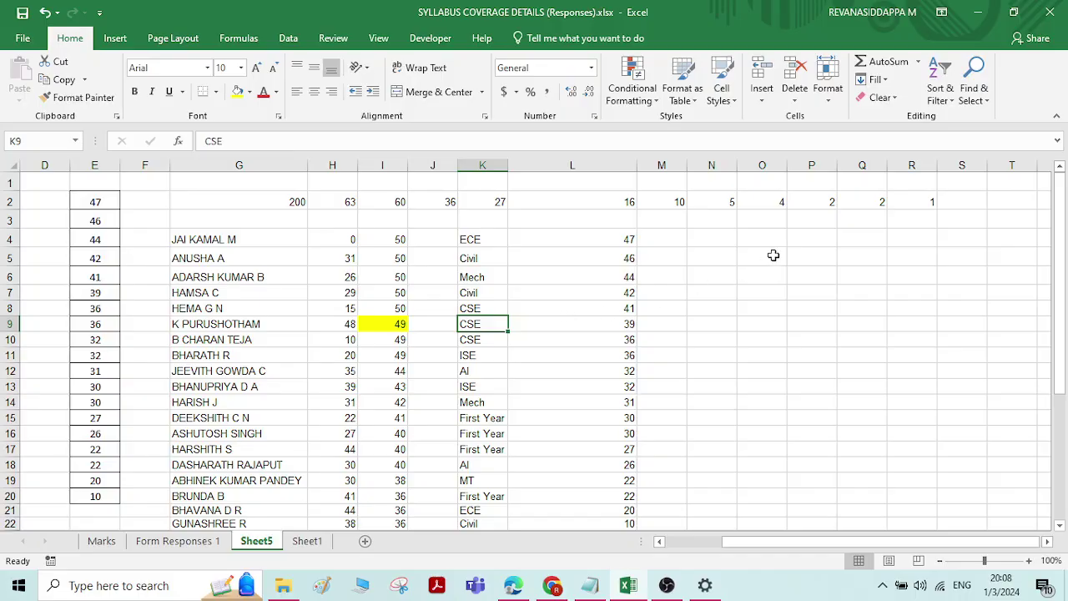
click(576, 354)
Start a custom sort of the list in columns K and L, with Column K ordered A to Z as the first level
click(479, 354)
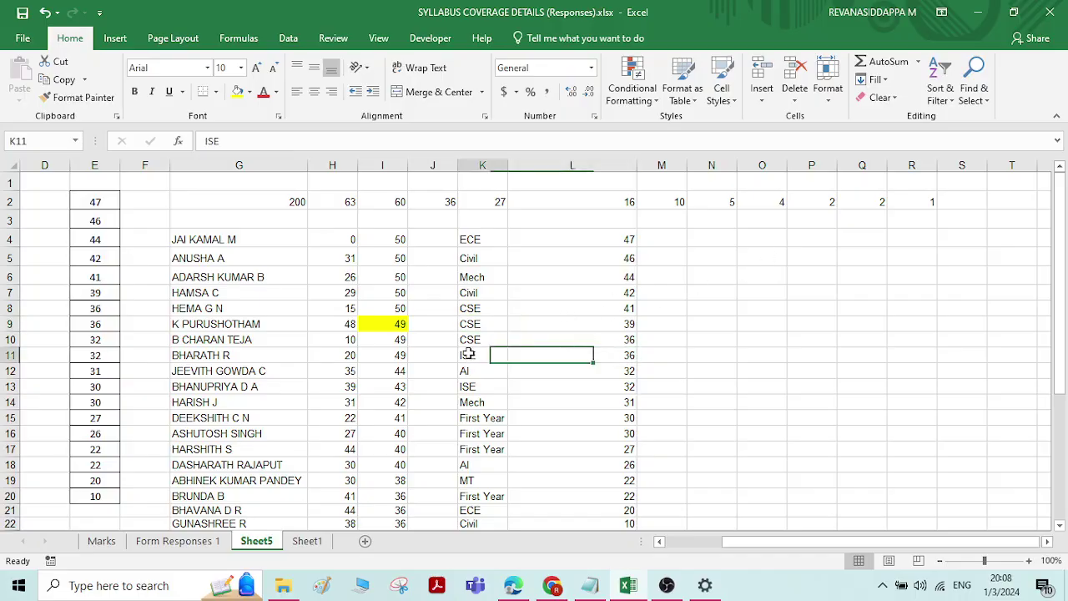
click(941, 101)
click(974, 153)
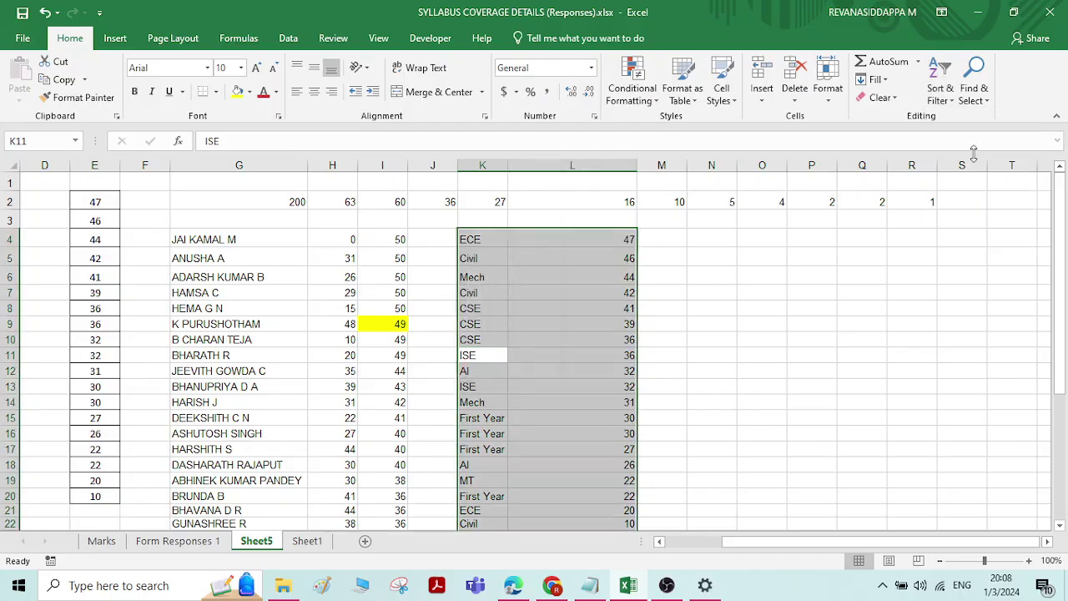
drag(375, 185, 924, 113)
click(781, 171)
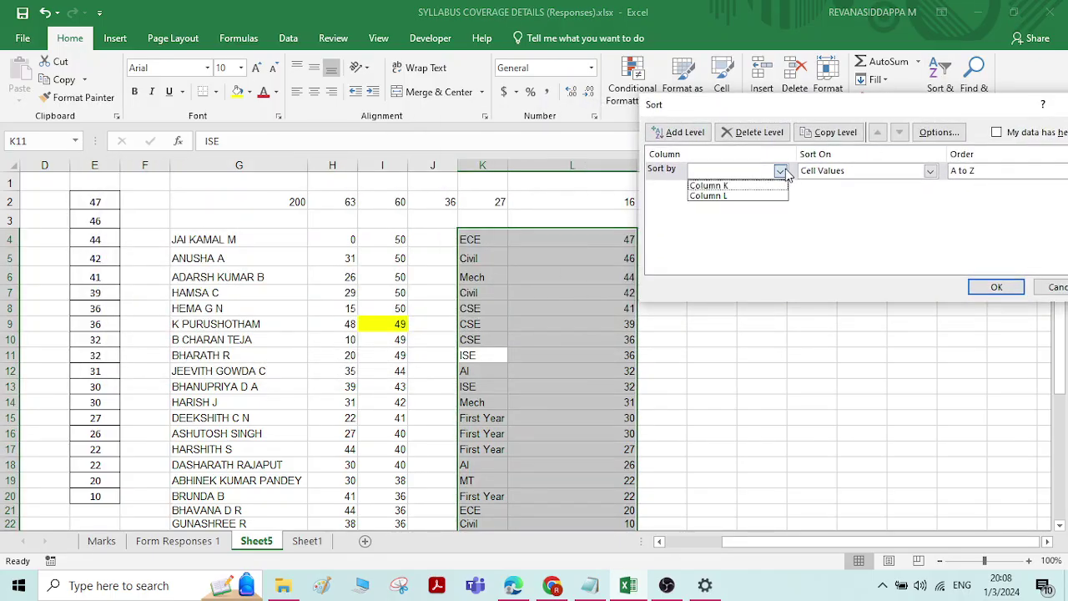
click(739, 185)
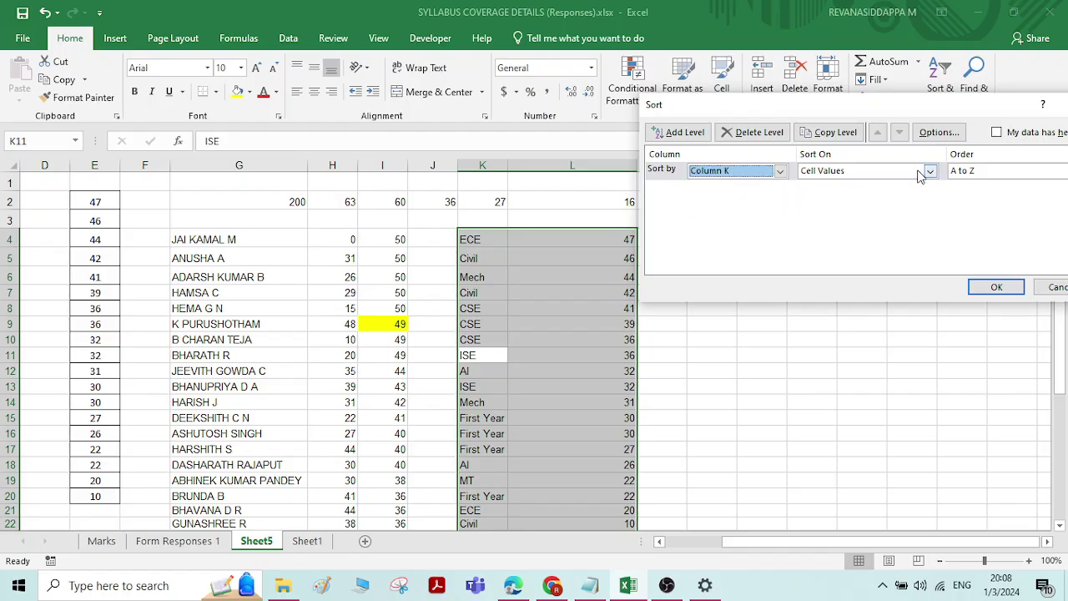
drag(934, 110, 838, 108)
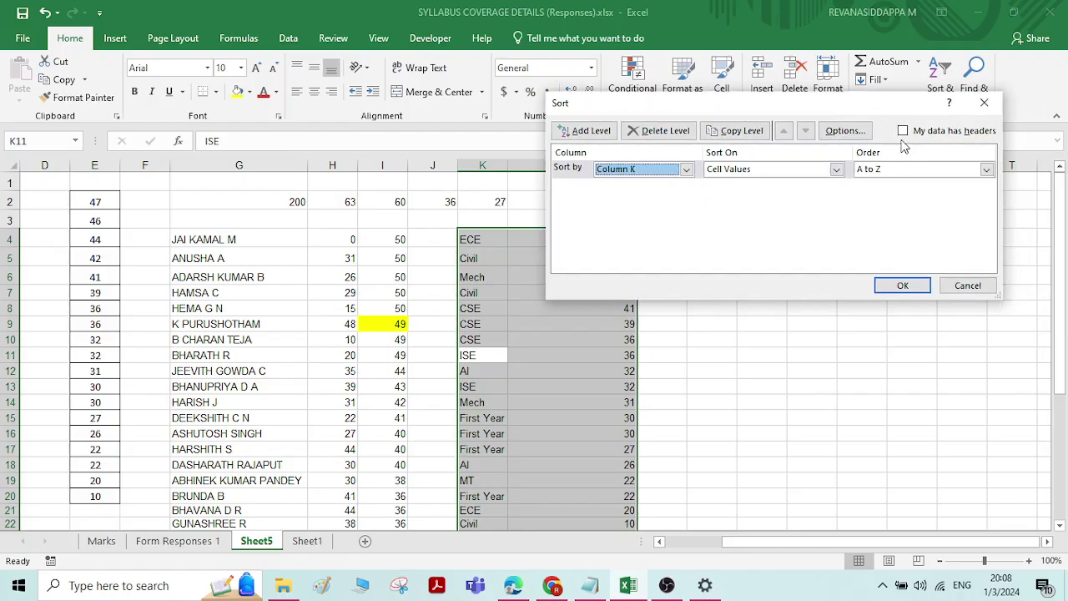
click(985, 170)
click(898, 185)
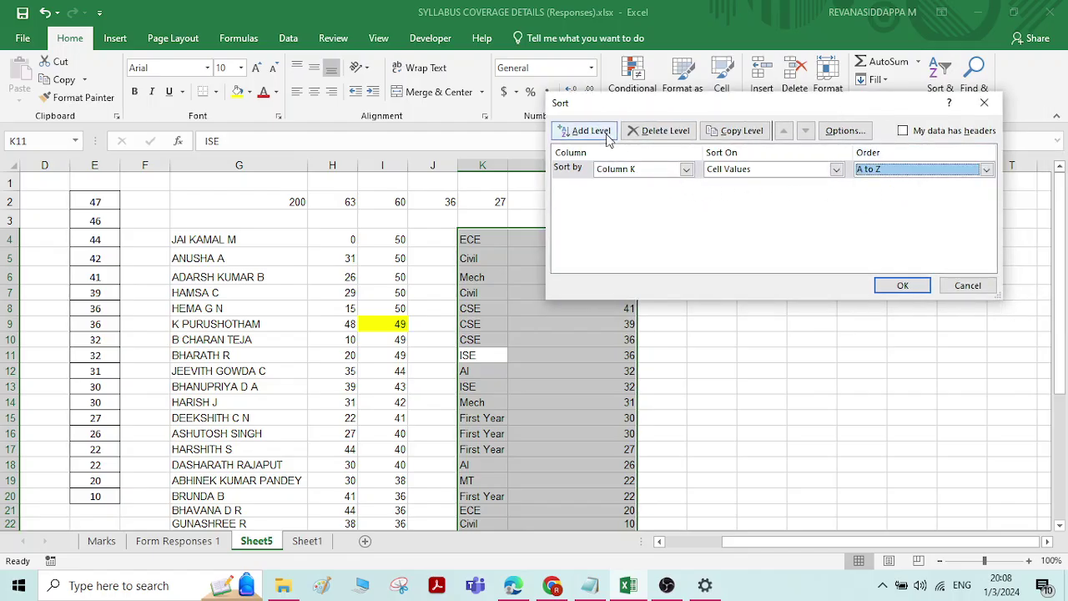
Add a second sort level on Column L, ordered Smallest to Largest, and apply the sort
click(572, 131)
click(684, 188)
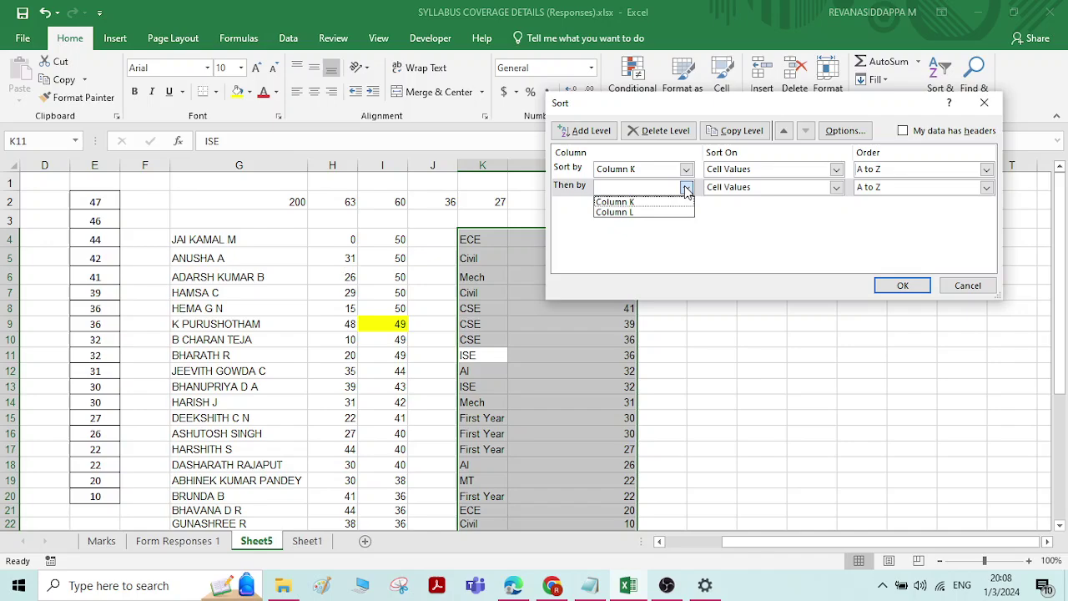
click(639, 213)
click(978, 188)
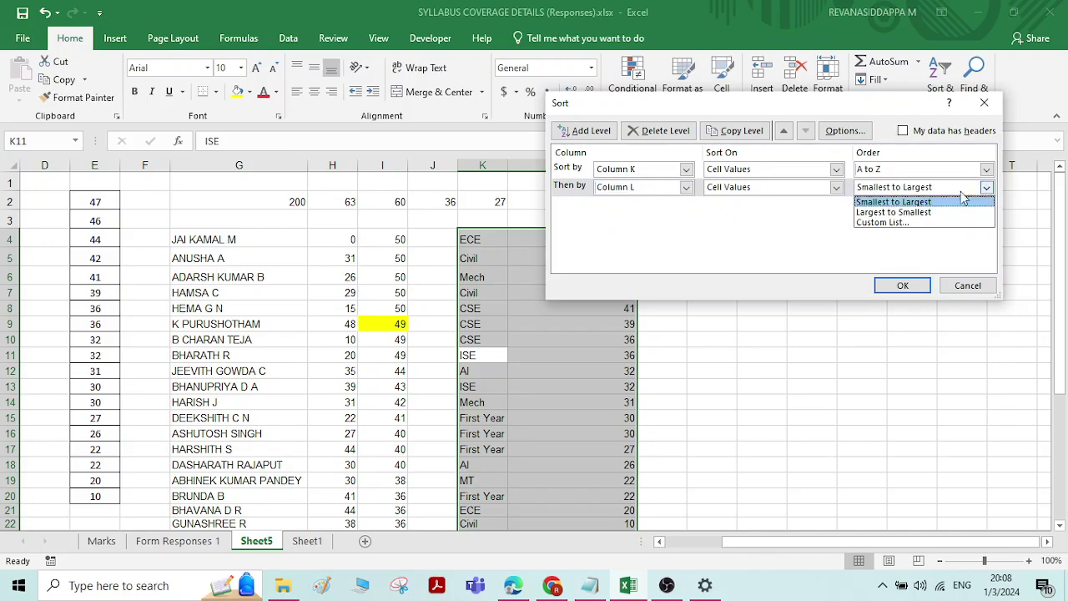
click(918, 203)
click(902, 286)
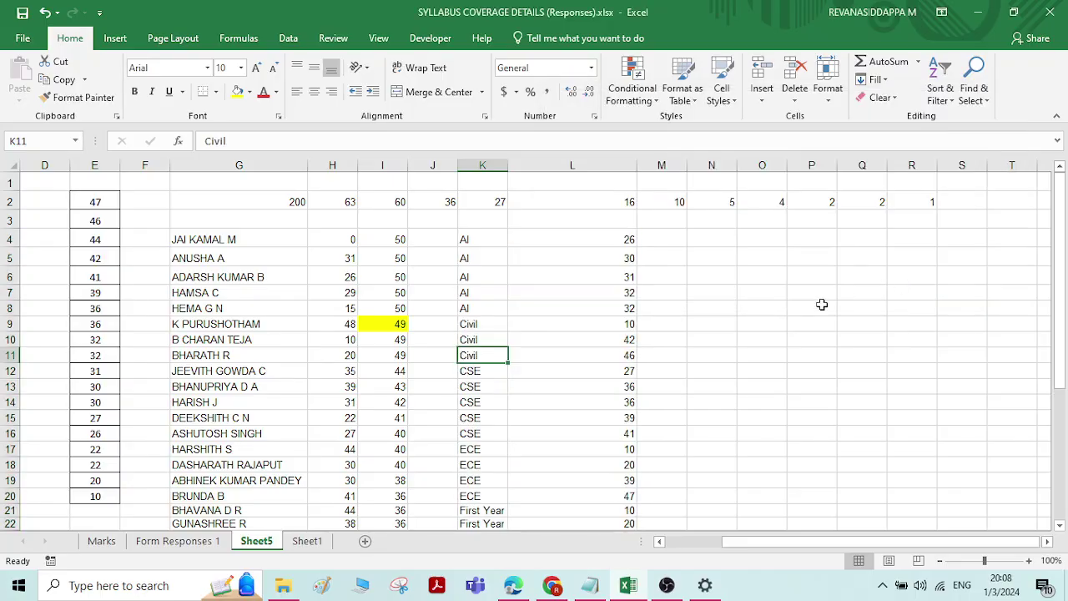
Examine the order of the numbers in column L within each department group of the sorted list
scroll(565, 306, down, 2)
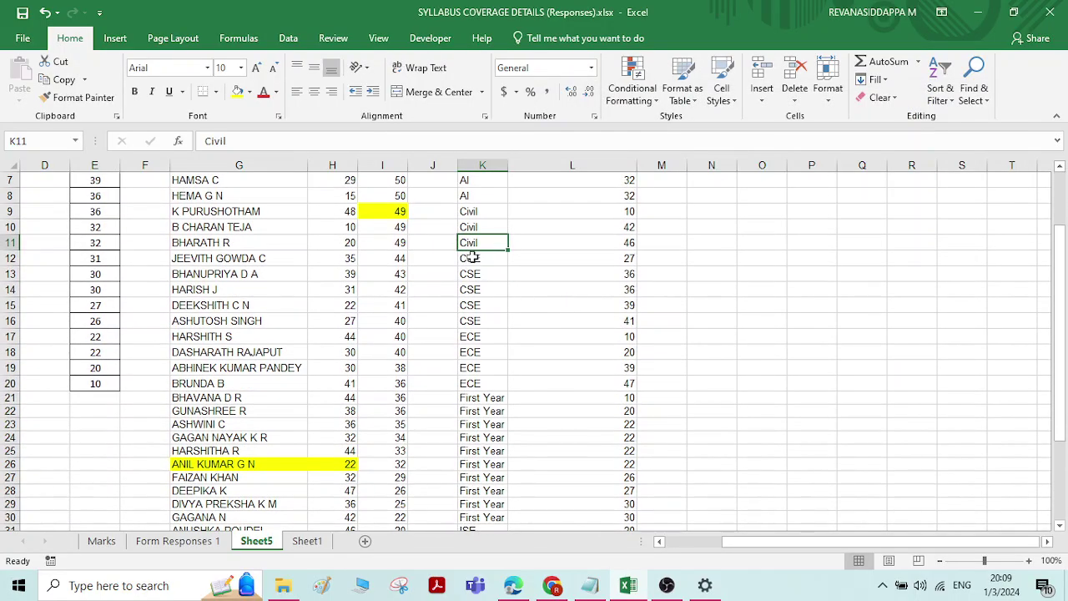
scroll(479, 293, down, 1)
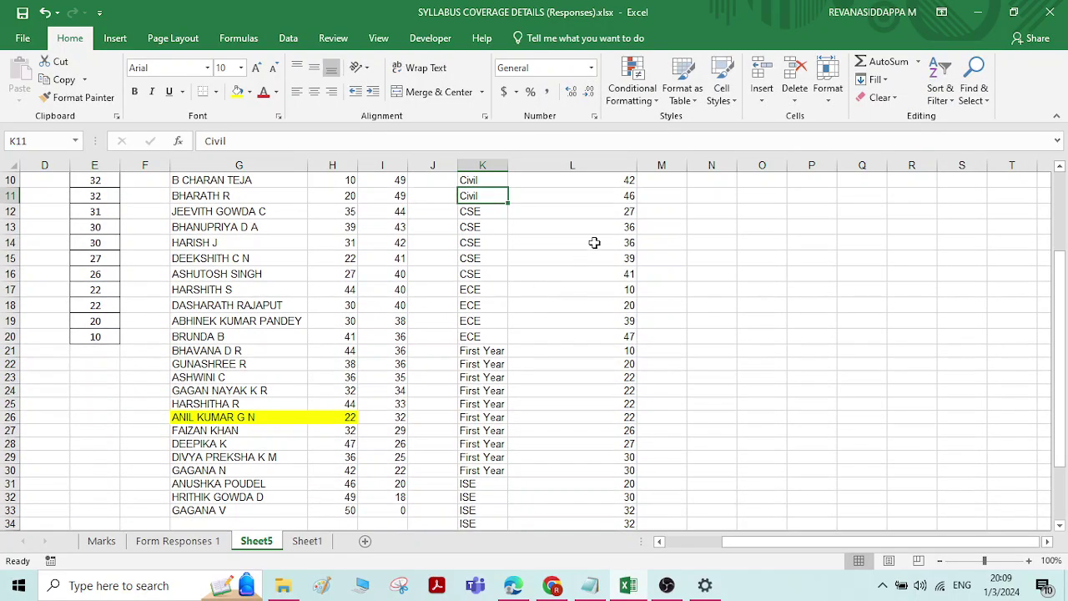
drag(624, 210, 624, 272)
scroll(525, 291, down, 1)
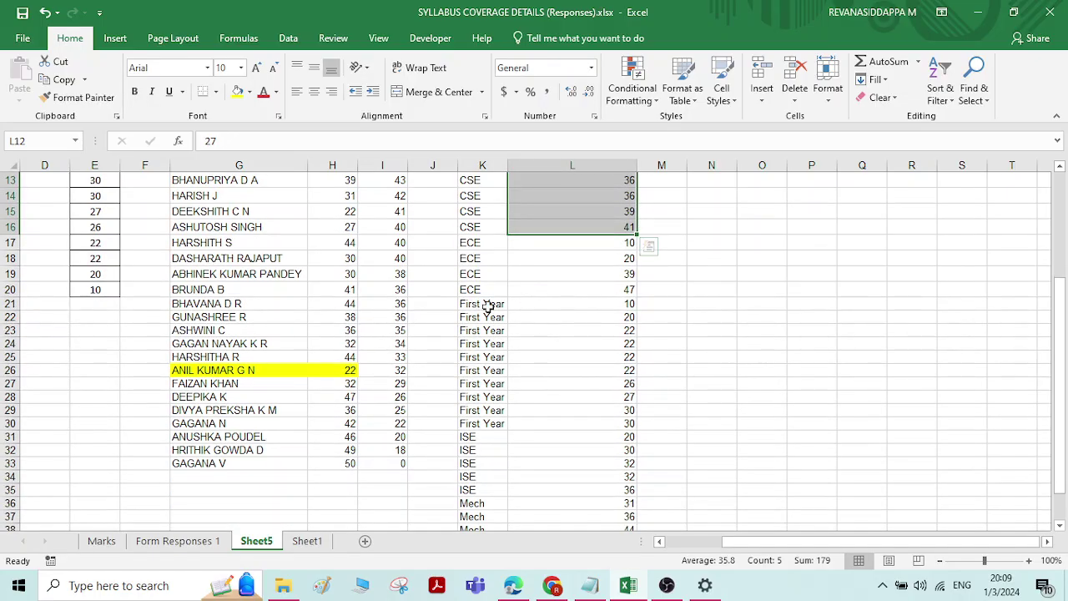
click(623, 303)
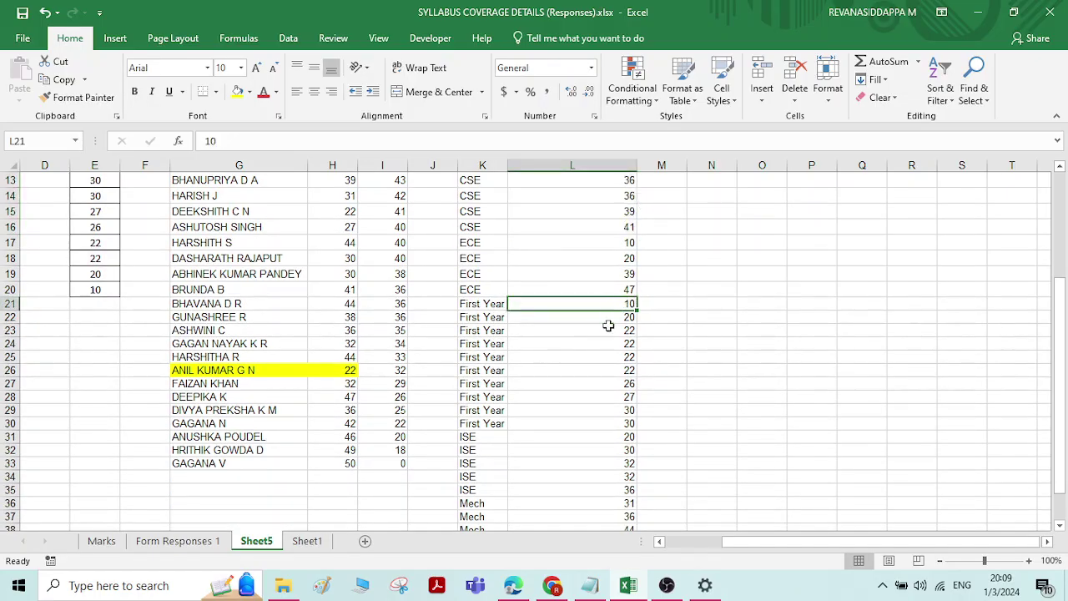
click(619, 423)
scroll(599, 373, down, 2)
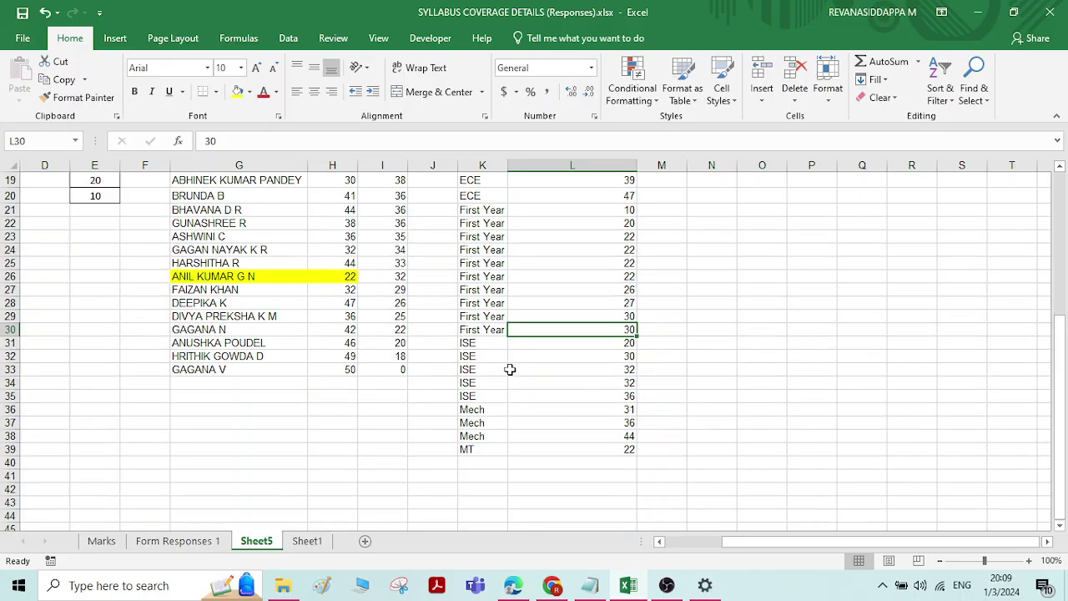
click(620, 343)
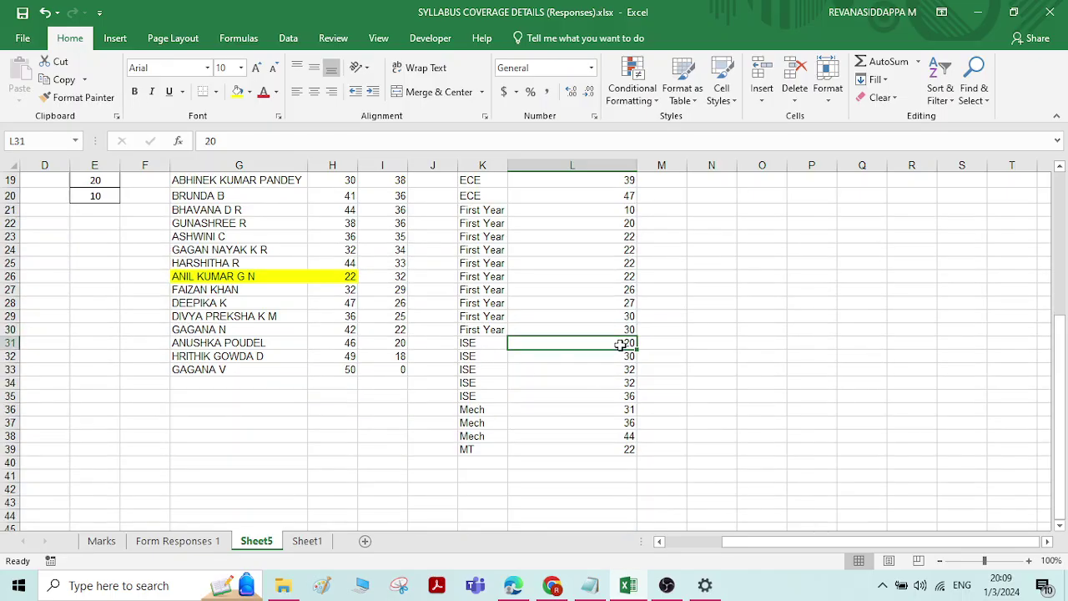
click(618, 396)
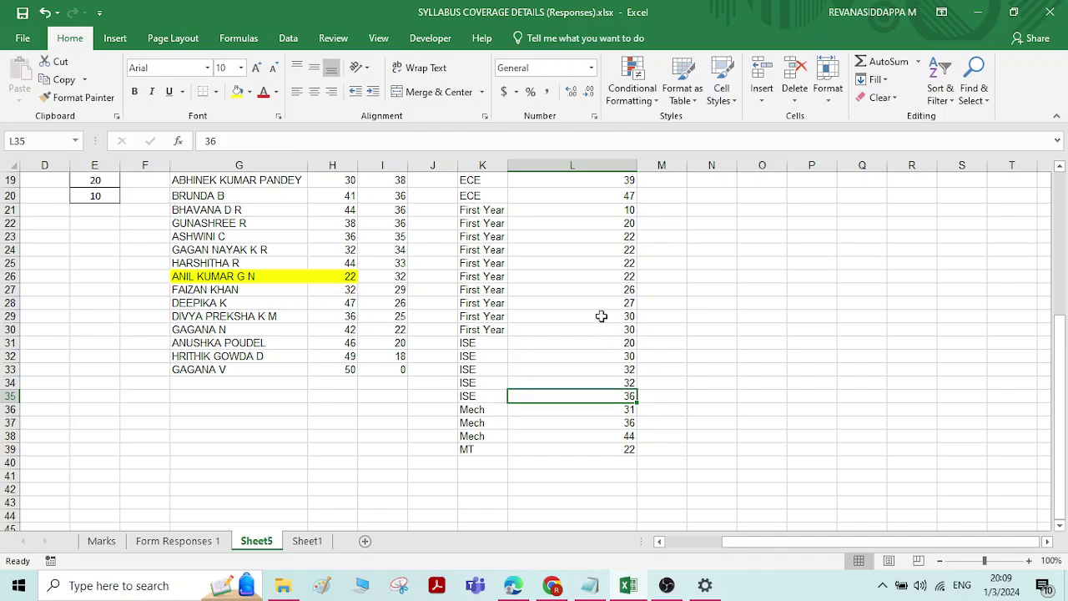
scroll(583, 296, up, 6)
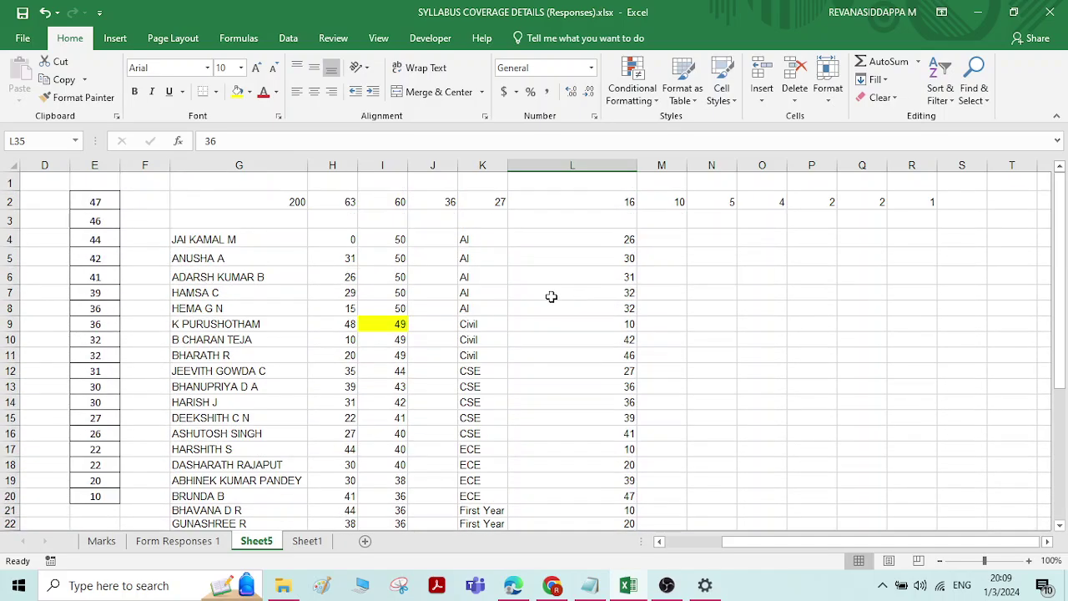
drag(472, 239, 577, 311)
scroll(572, 316, down, 1)
scroll(575, 310, up, 1)
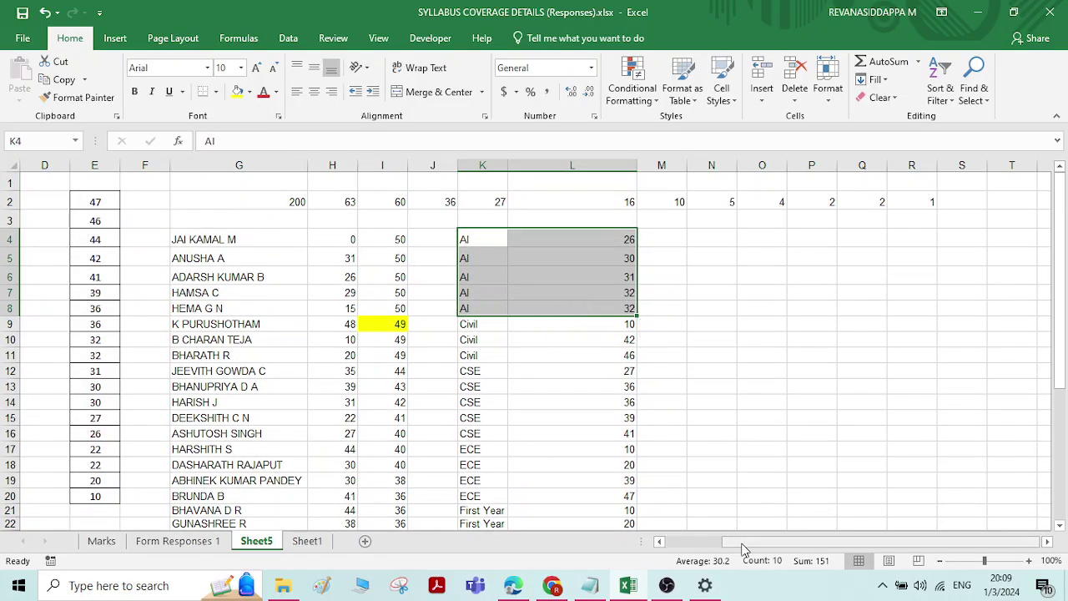
Change the font color of the "2 STEP SORTING" heading in cell A6 to red
drag(746, 541, 670, 541)
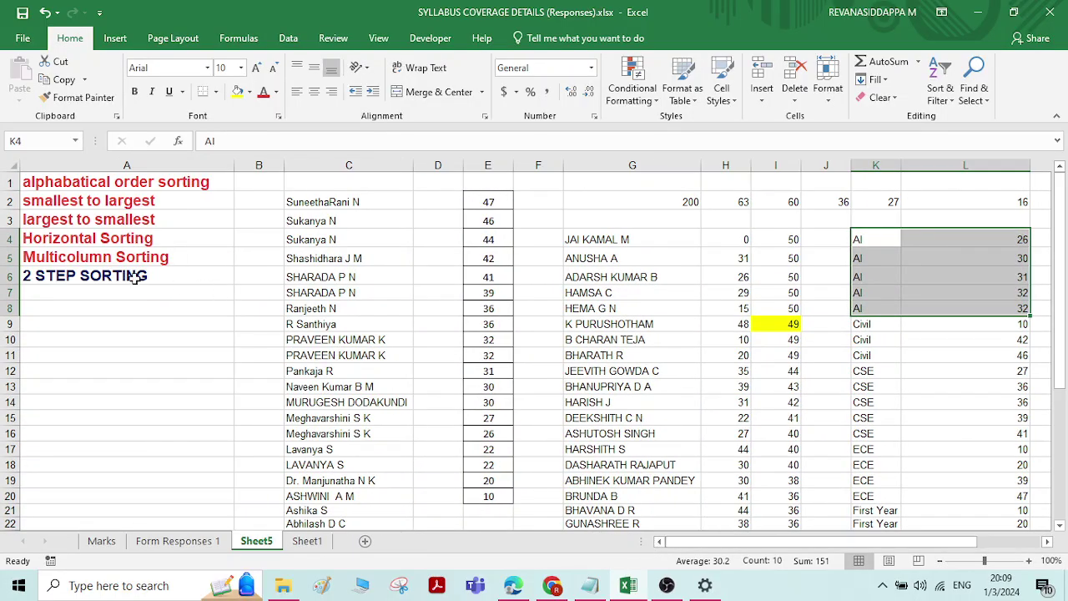
click(74, 275)
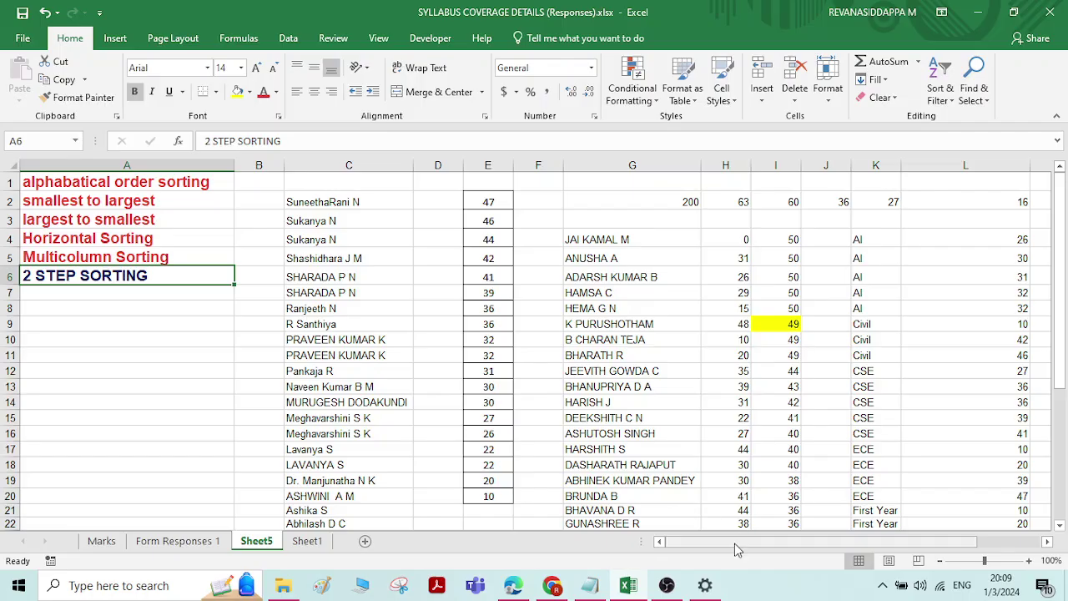
drag(743, 547, 747, 548)
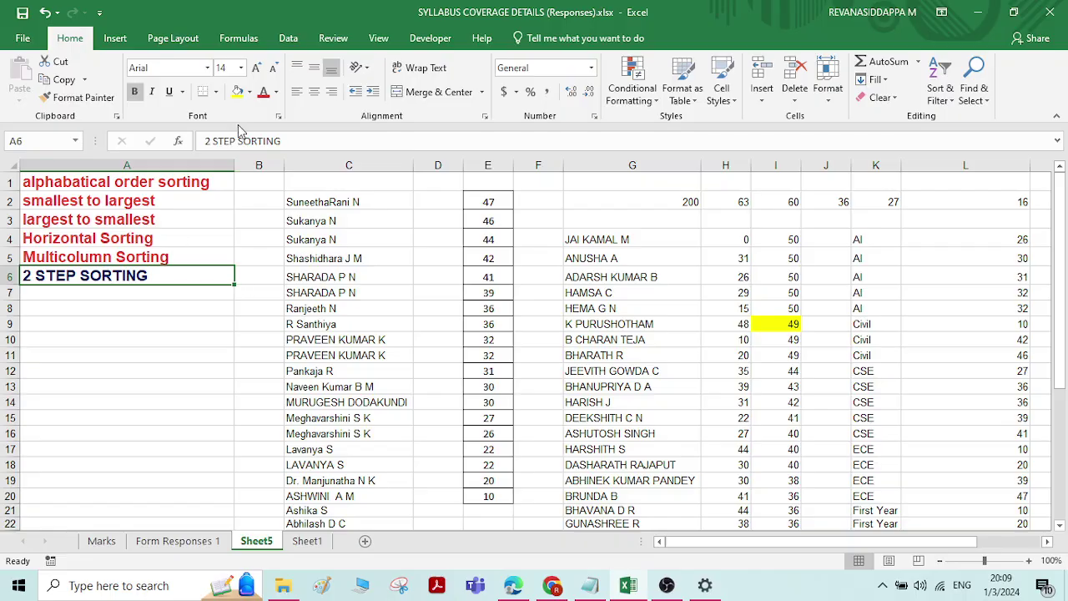
click(262, 91)
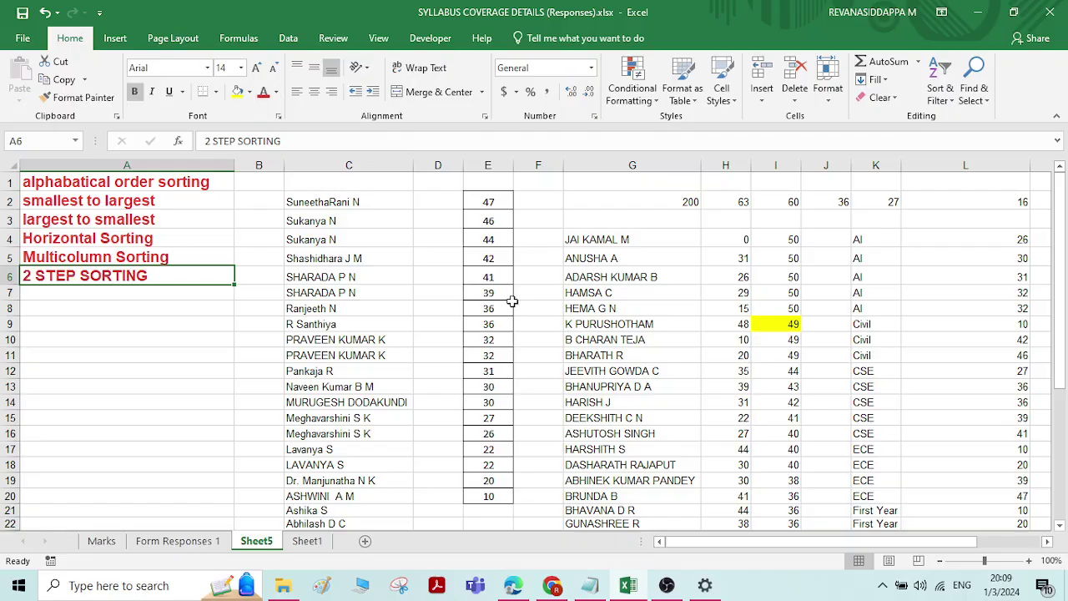
click(639, 331)
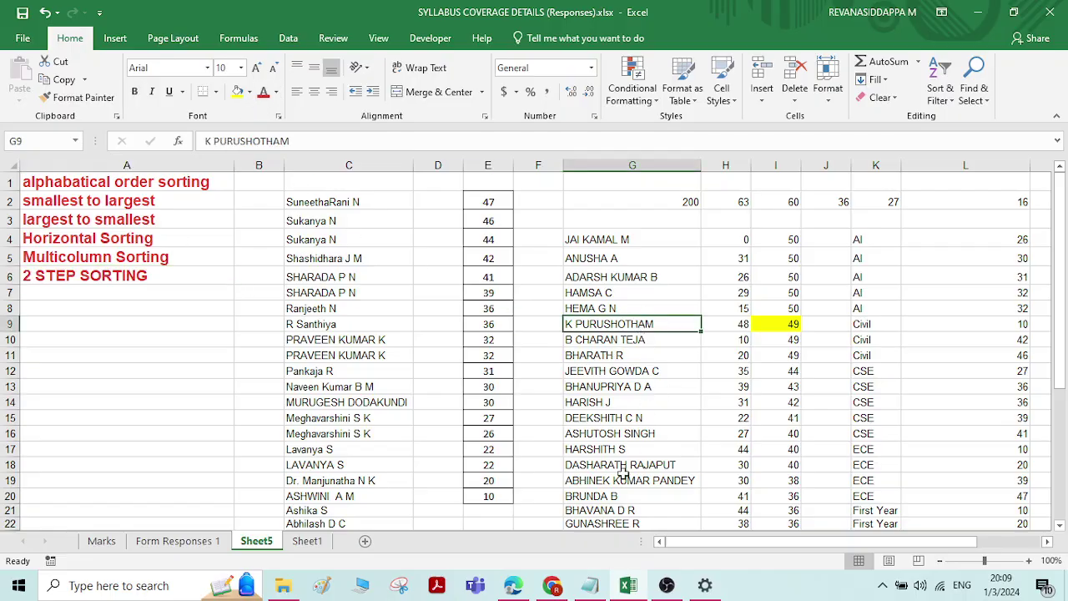
click(666, 585)
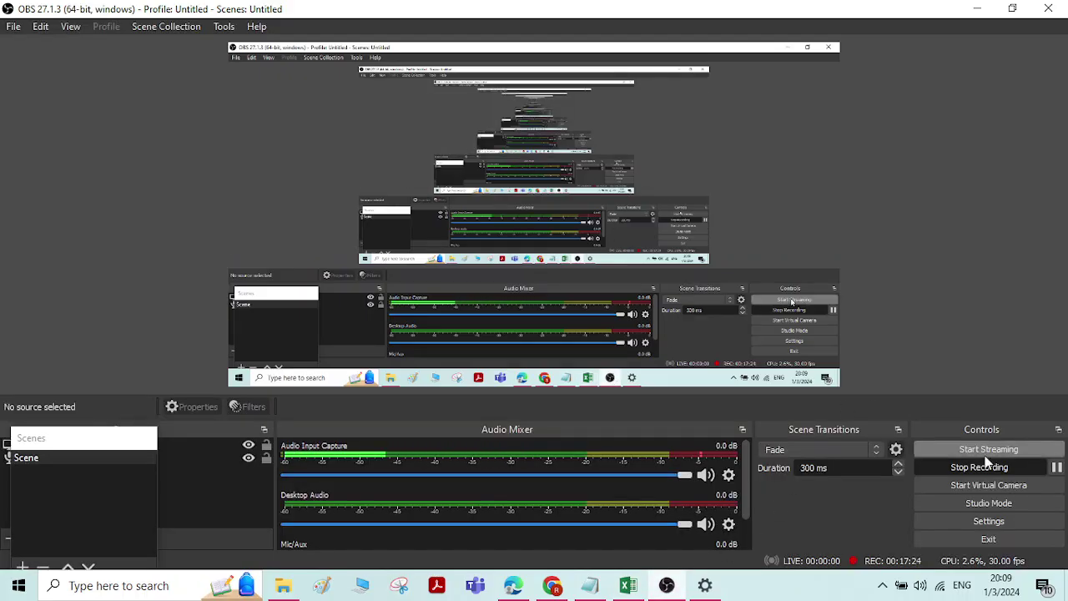